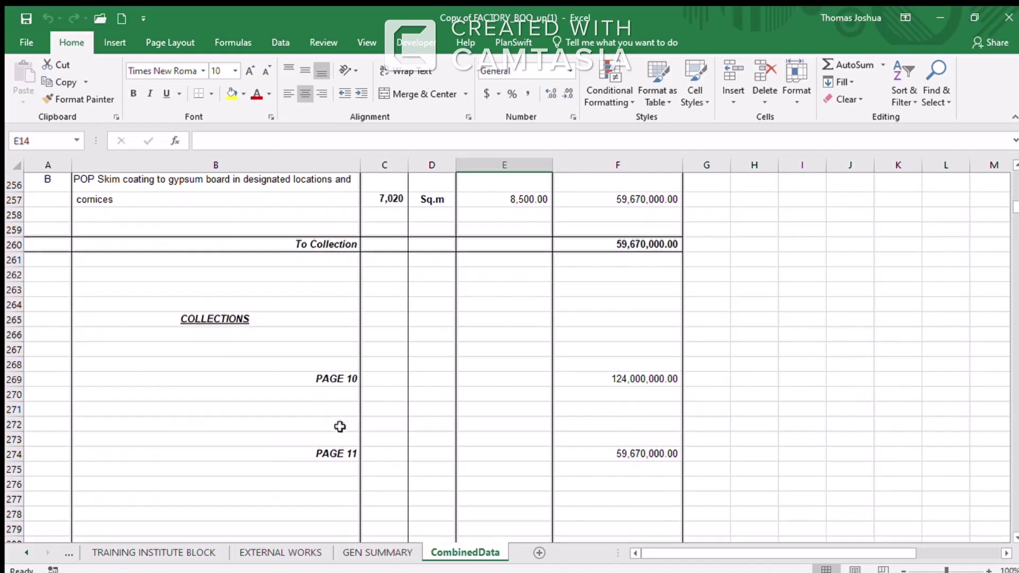
- Look through the sample factory bill of quantities on the CombinedData sheet, examining its columns, sections, collections and summaries
scroll(340, 426, "down", 5)
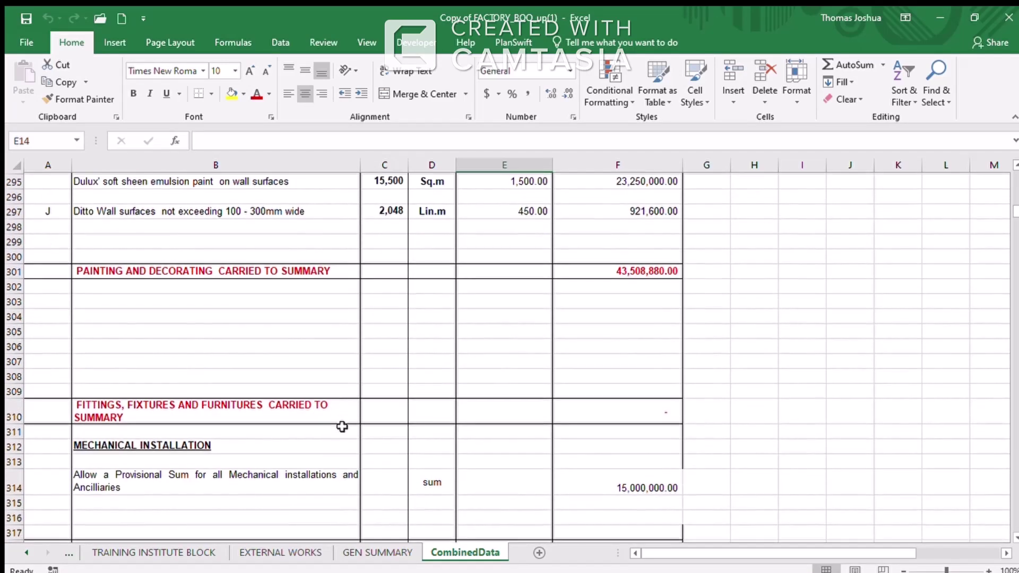
key("ctrl+BackSpace")
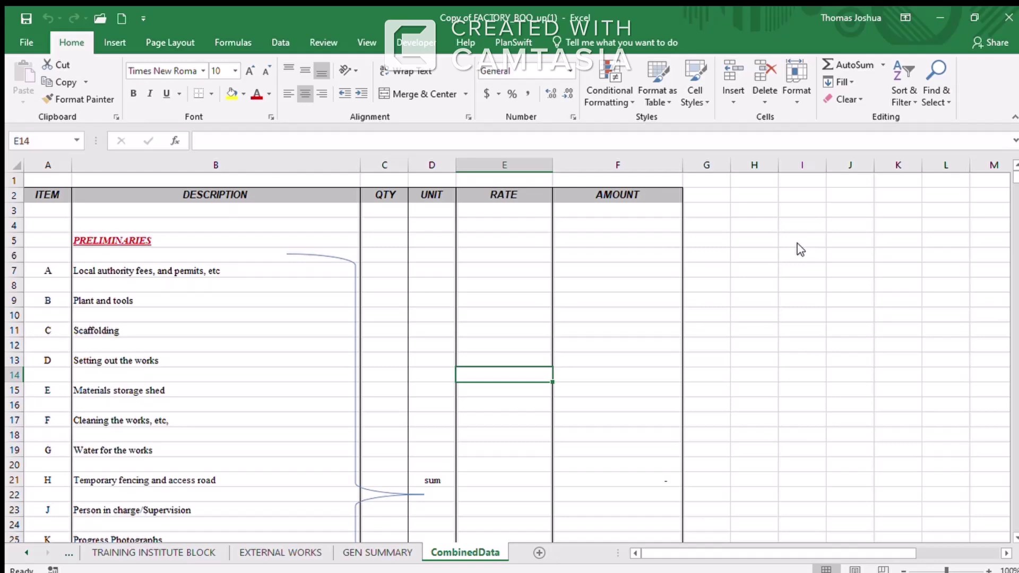
scroll(347, 421, "down", 2)
scroll(347, 421, "down", 7)
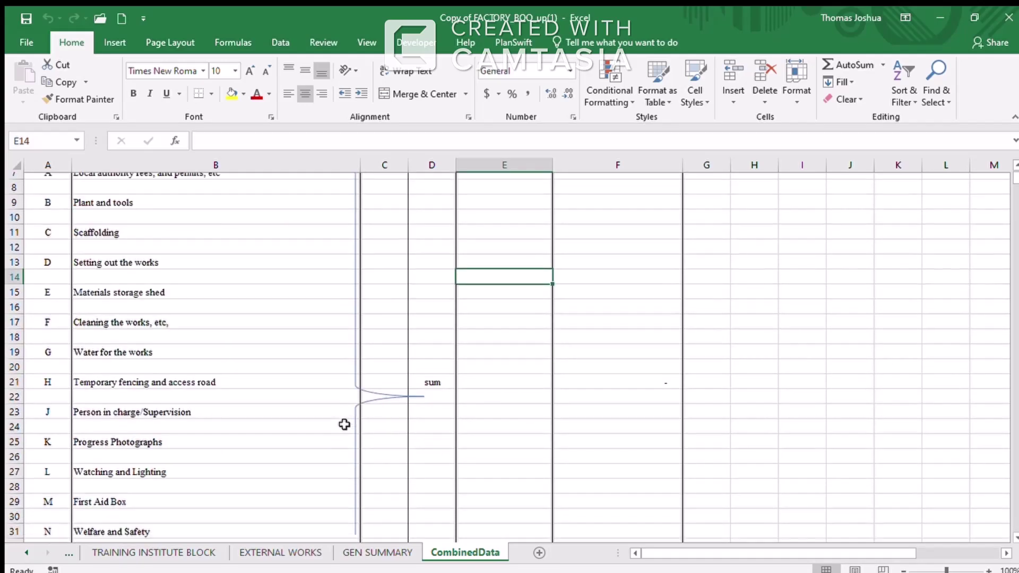
scroll(343, 424, "down", 10)
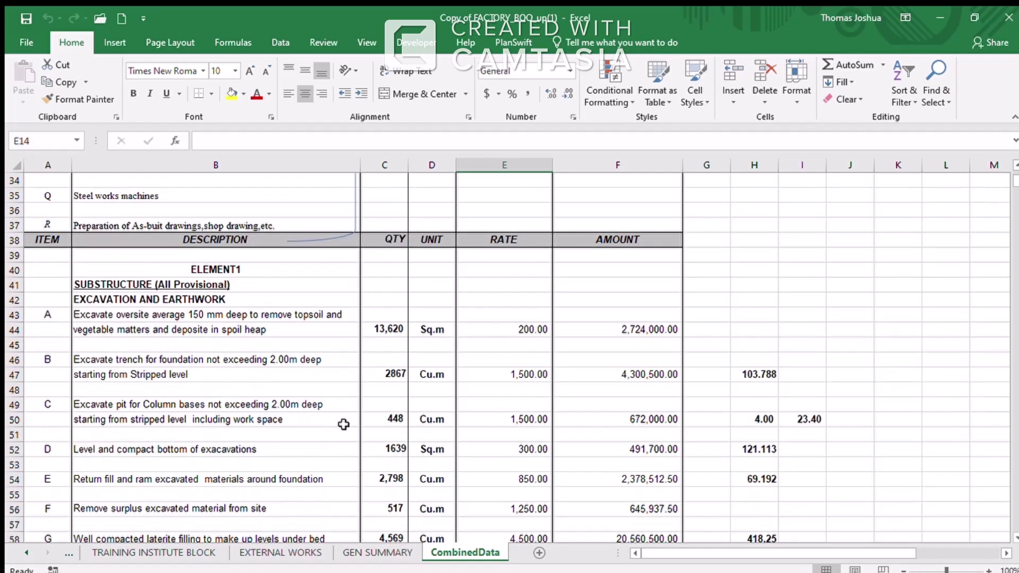
scroll(343, 425, "down", 10)
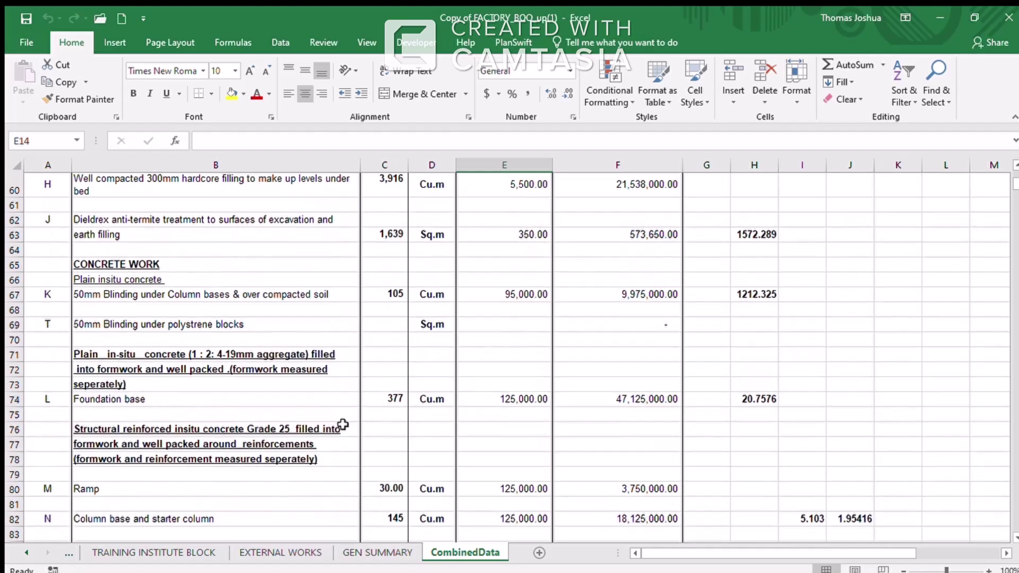
scroll(343, 425, "down", 5)
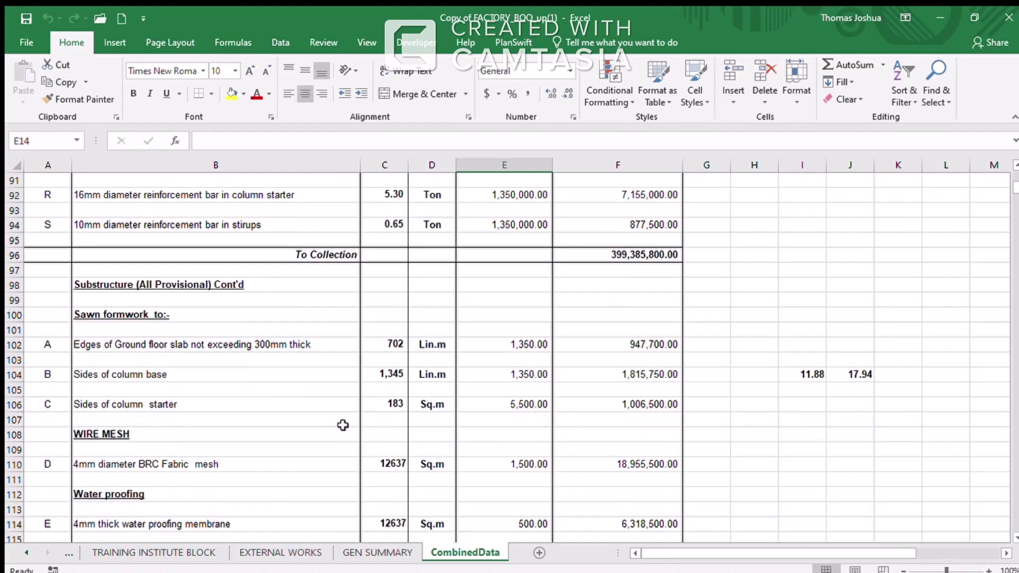
scroll(342, 425, "down", 13)
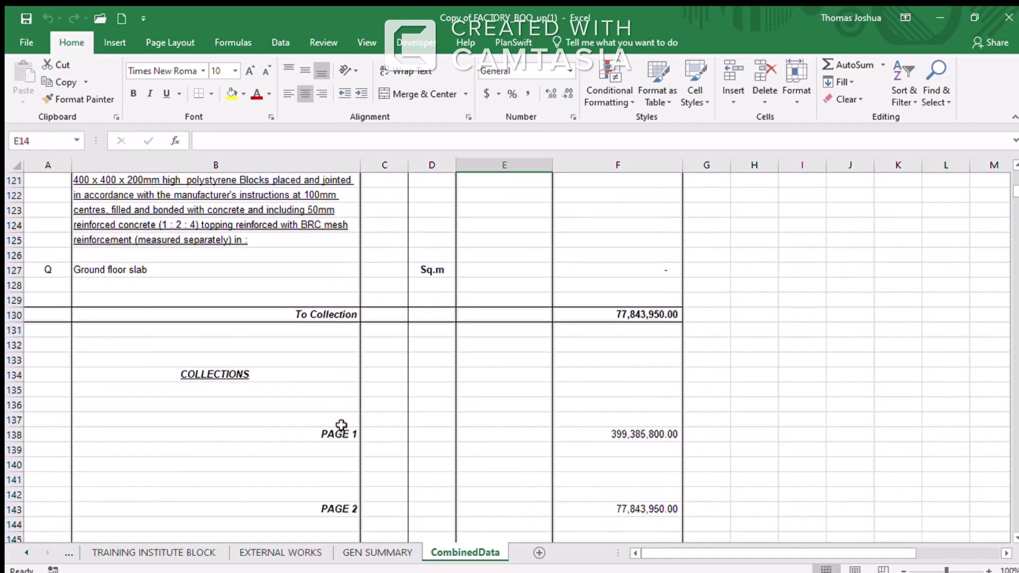
scroll(340, 425, "down", 10)
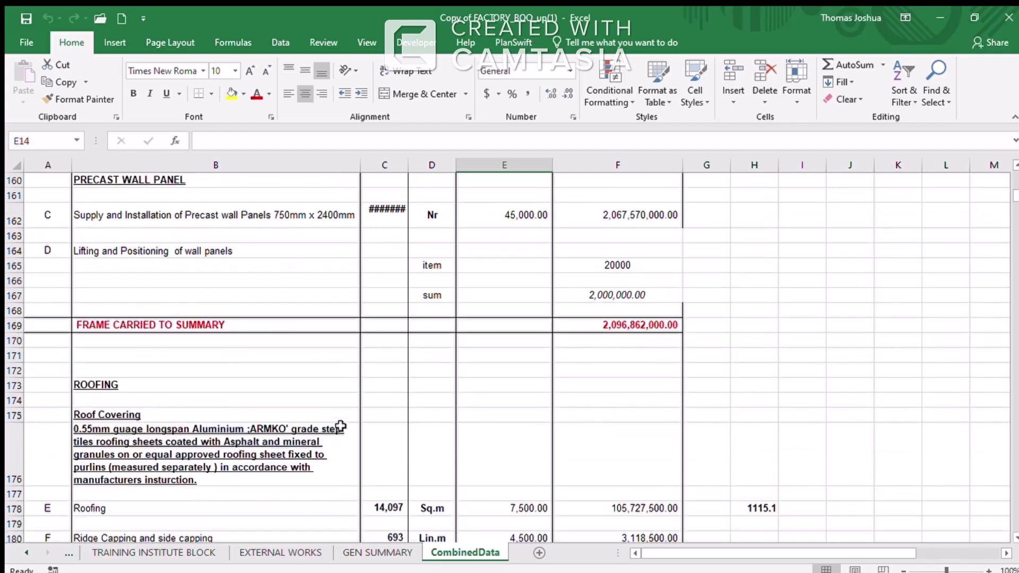
scroll(341, 425, "down", 8)
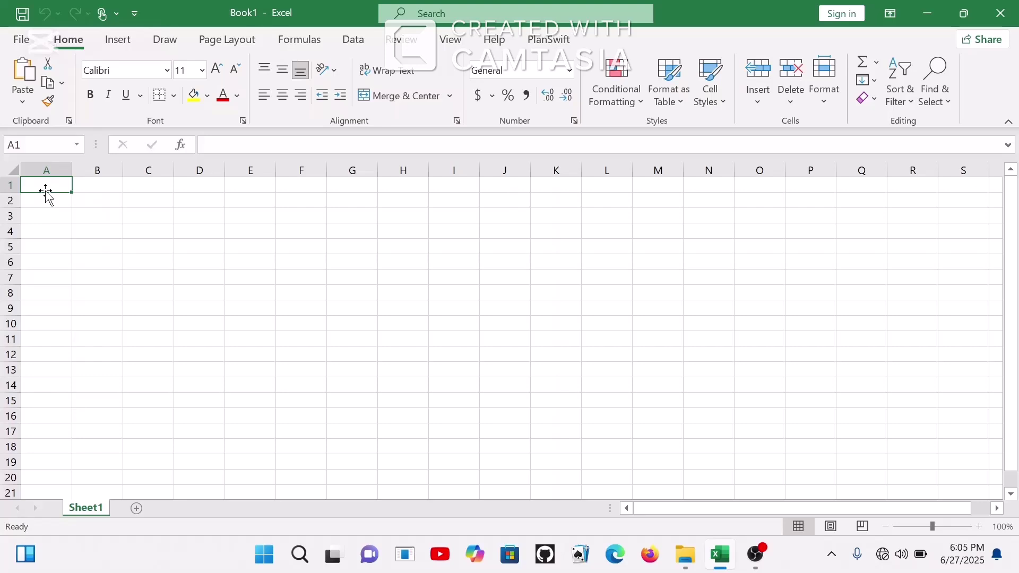
- Enter the heading "Item no" in cell A1 of the blank workbook
type("i")
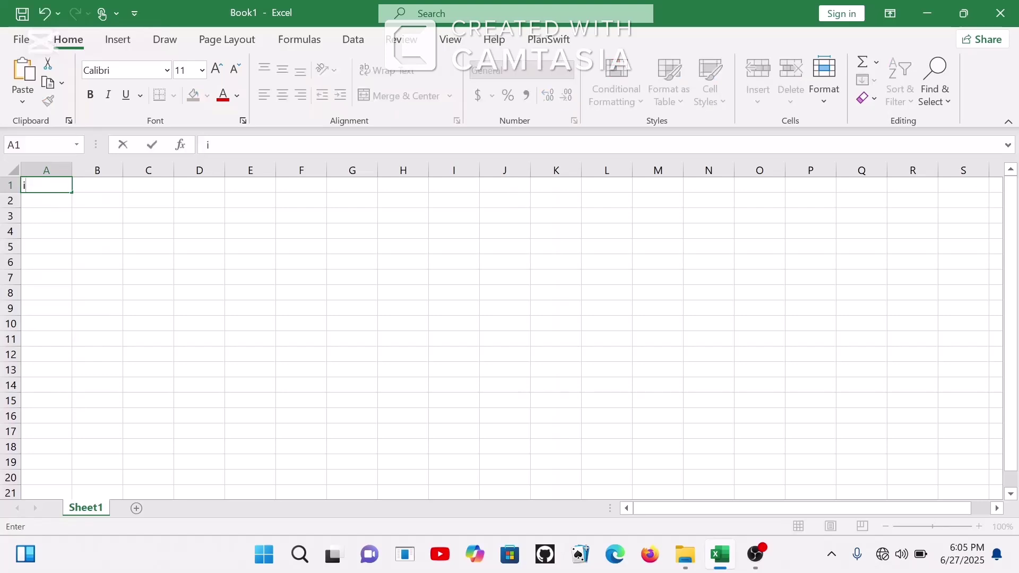
type("i")
type("IT")
key("BackSpace")
type("w")
key("BackSpace")
type("tem no")
key("Tab")
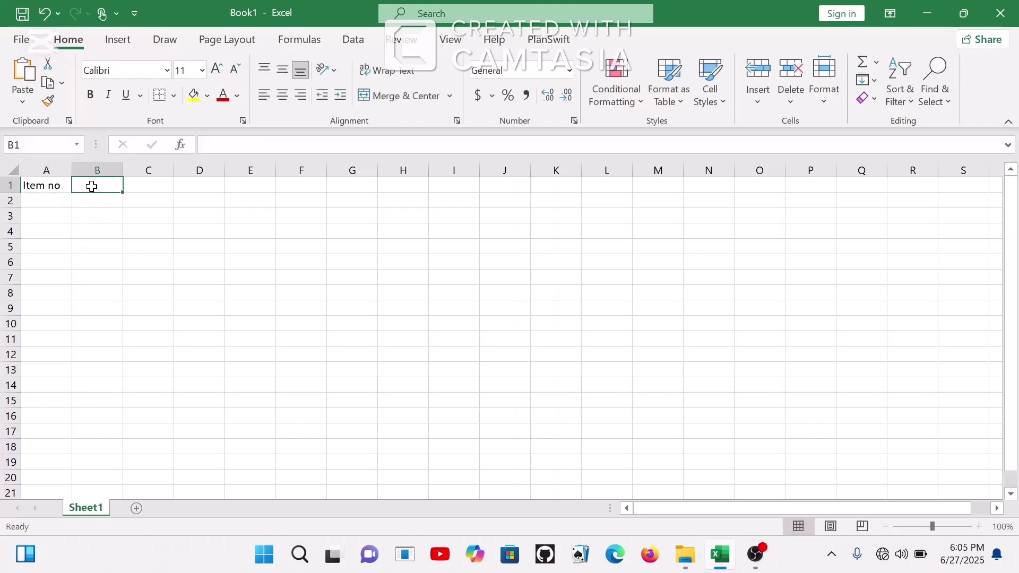
- Enter the heading "Description" in cell B1
type("de")
key("BackSpace")
key("BackSpace")
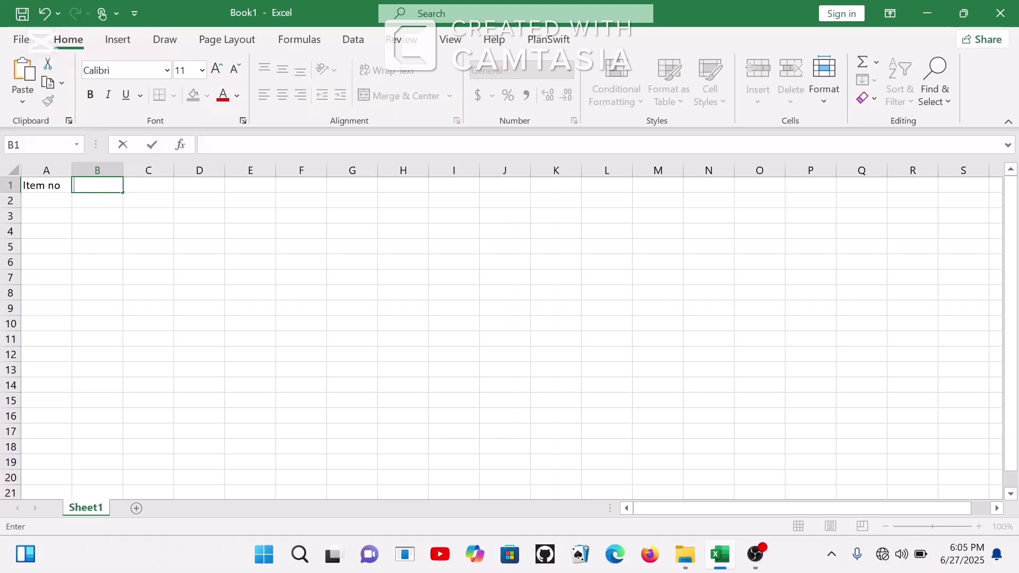
type("Descriptio")
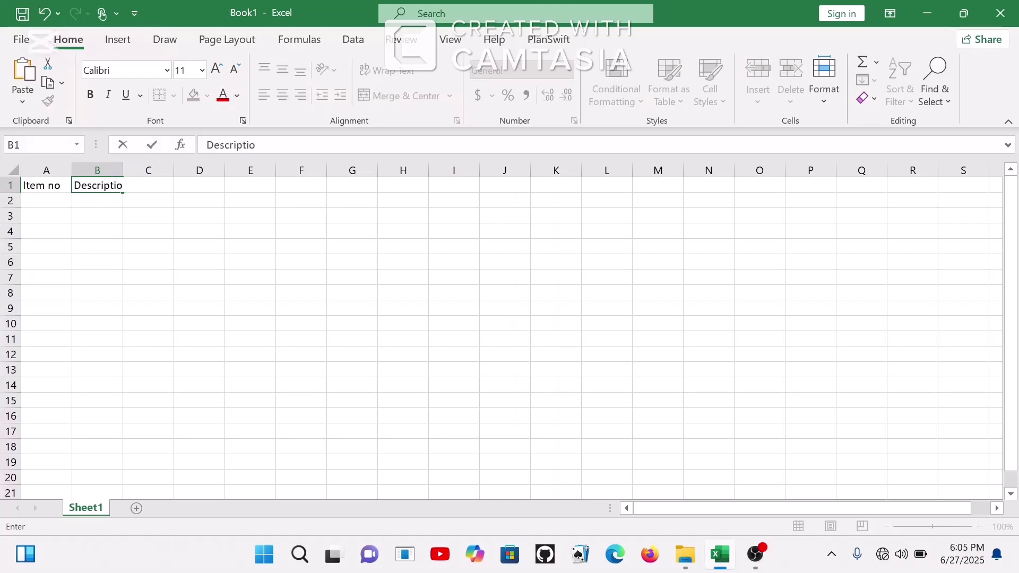
type("n")
key("Tab")
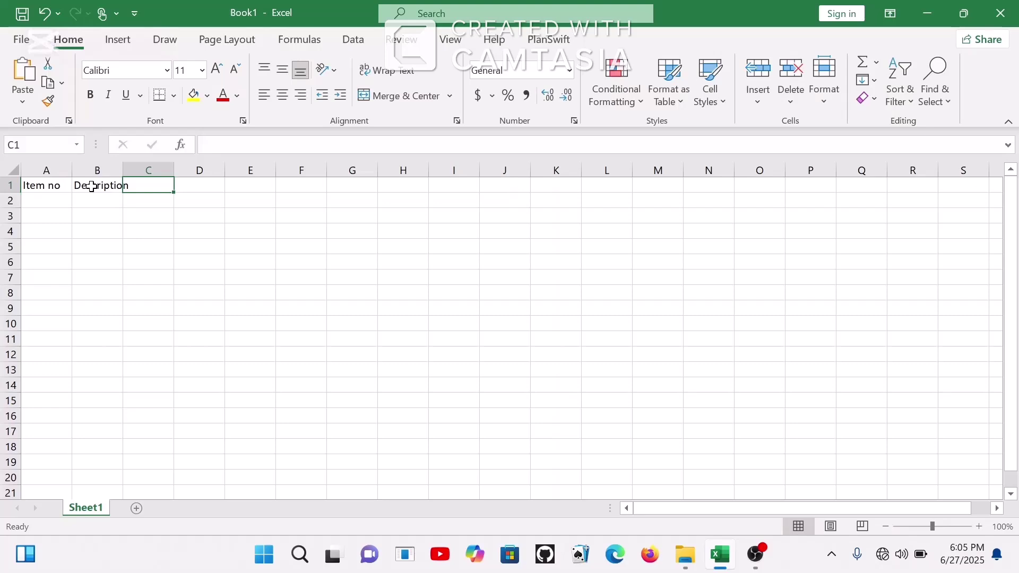
- Enter the headings "Quantity", "Unit", "Rate" and "Amount" in cells C1 to F1
type("Q")
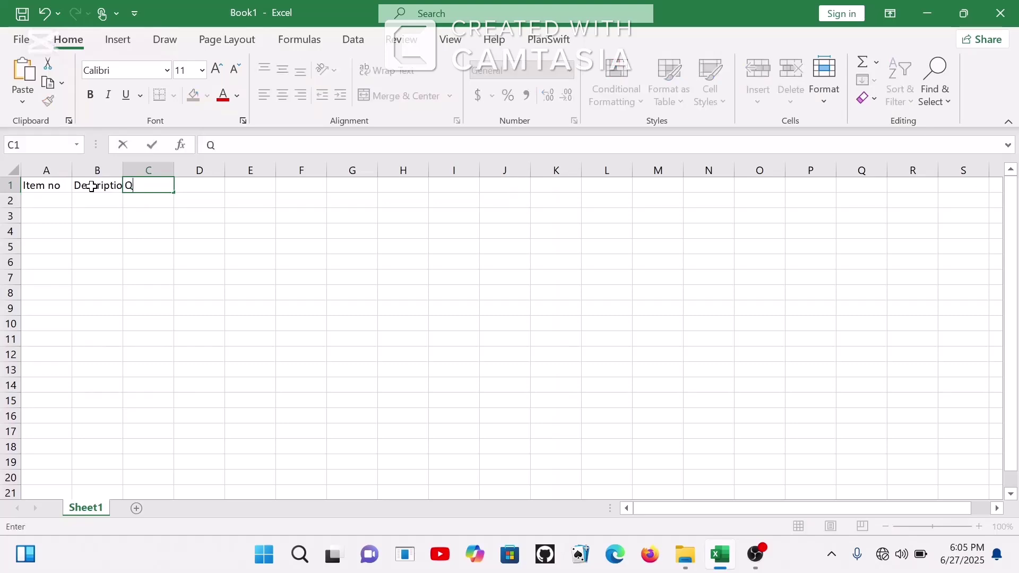
type("uantity")
key("Tab")
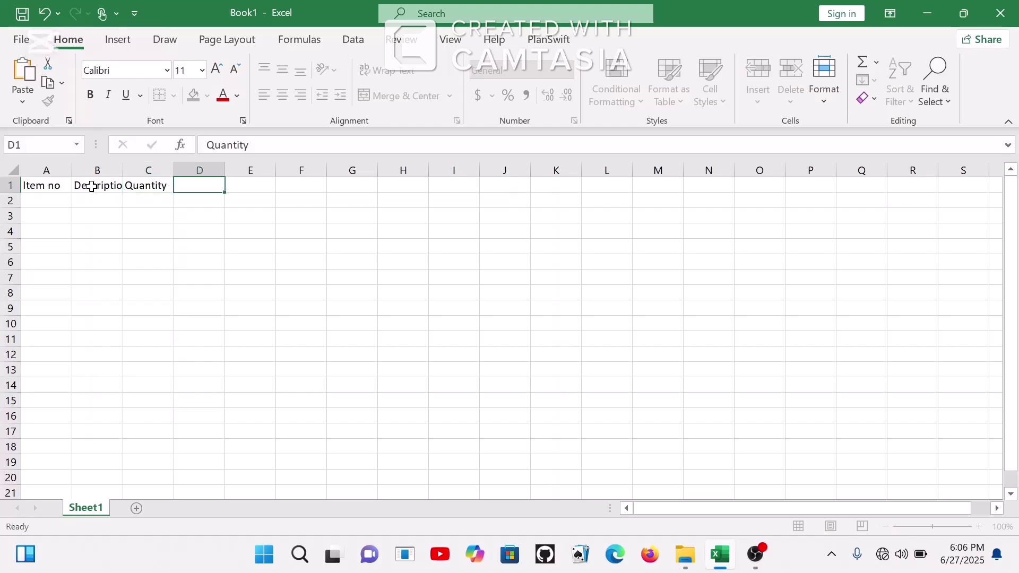
type("Unit")
key("Tab")
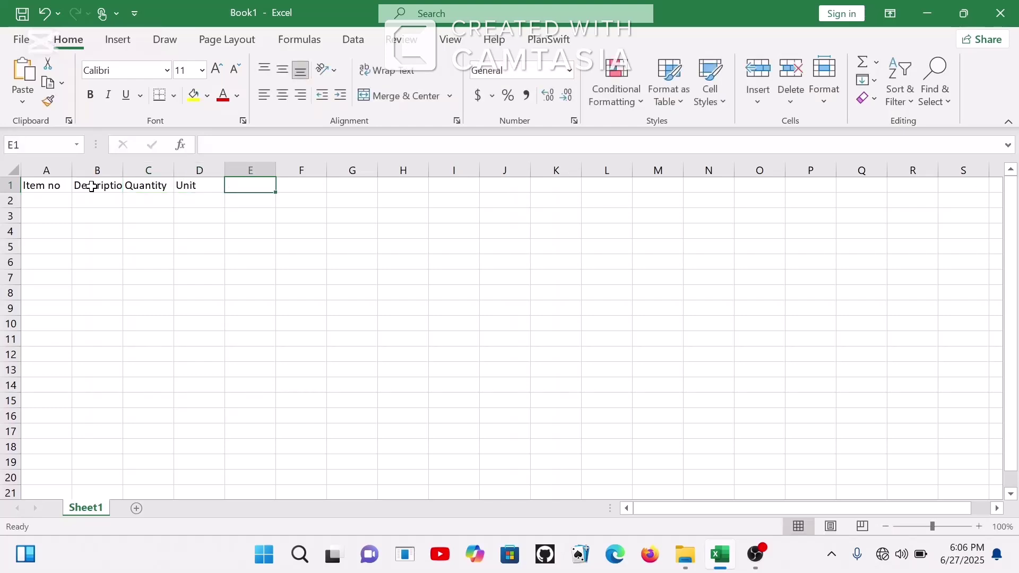
type("Rate")
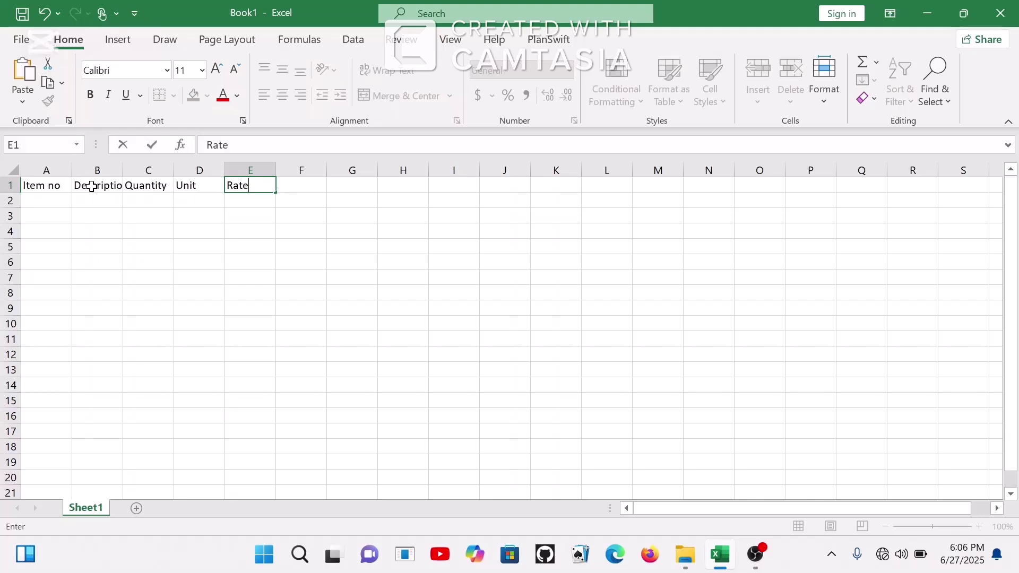
key("Tab")
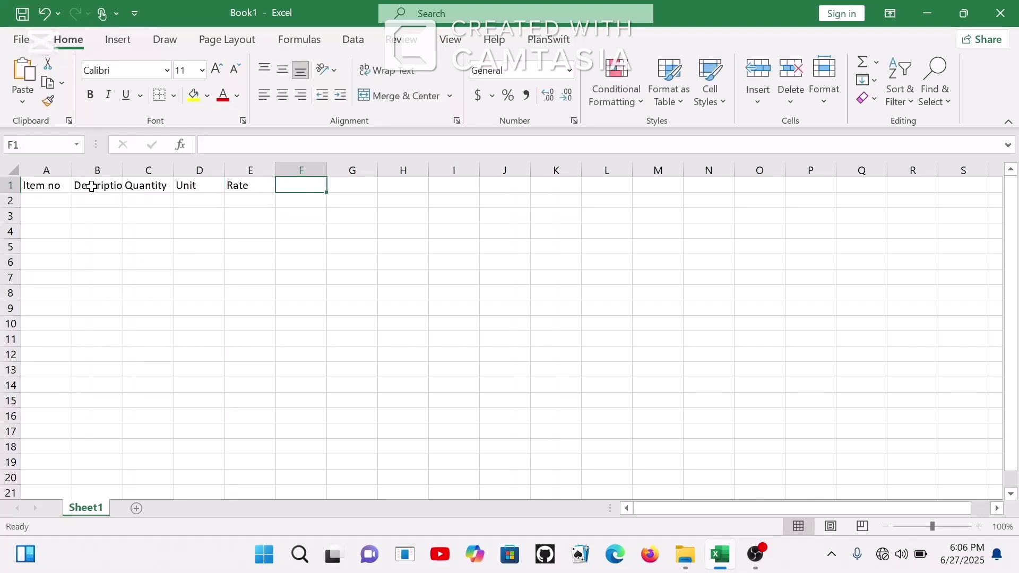
type("A")
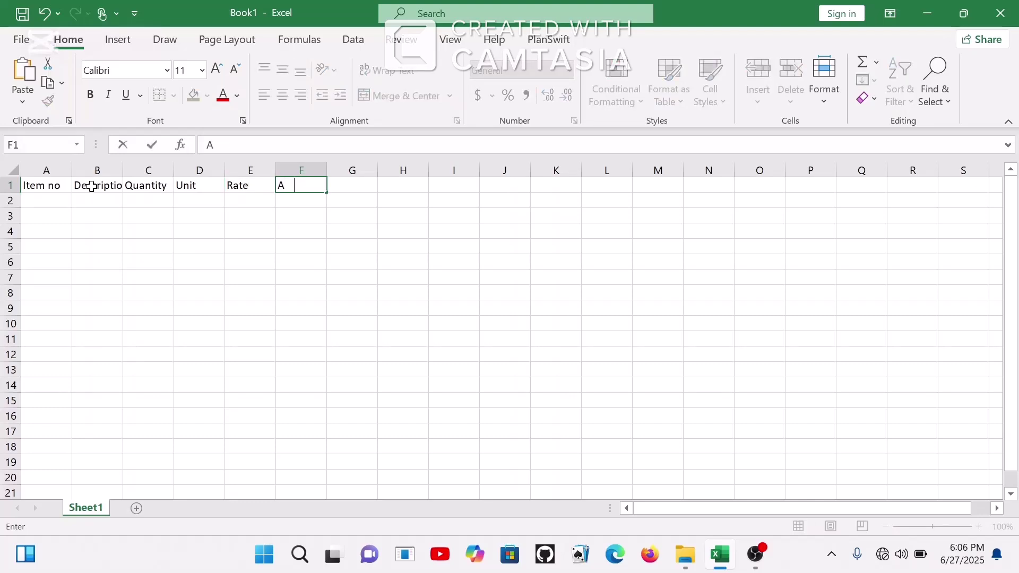
type("mount")
left_click(67, 189)
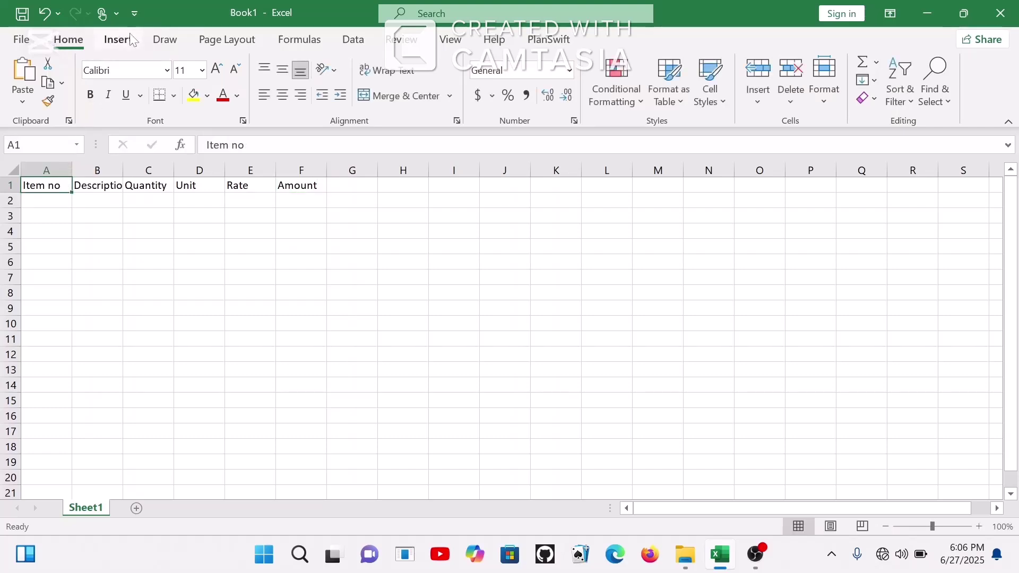
- Show the page boundaries on the normal sheet by switching to Page Break Preview and back, and check the first page's extent
left_click(118, 40)
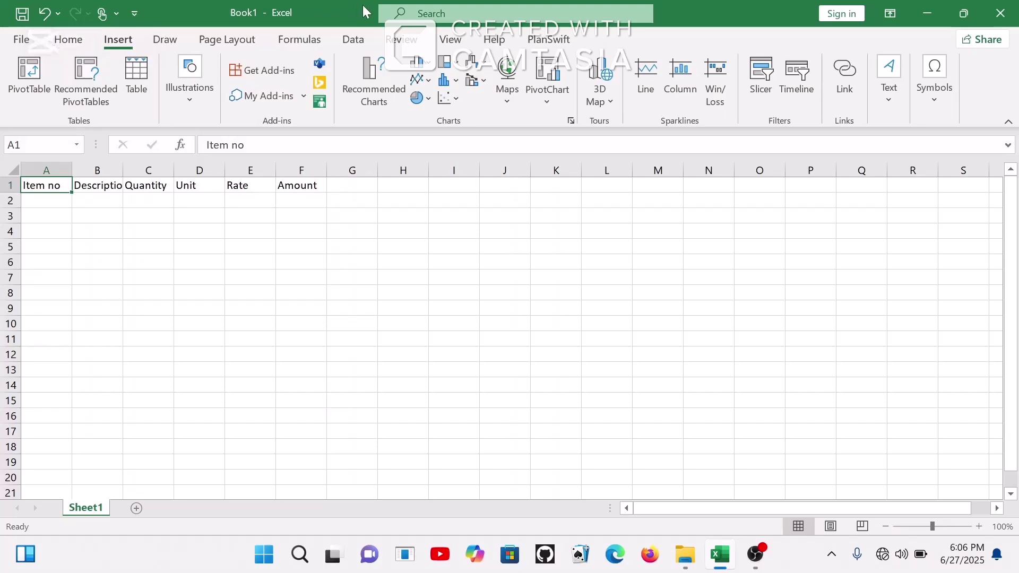
left_click(452, 41)
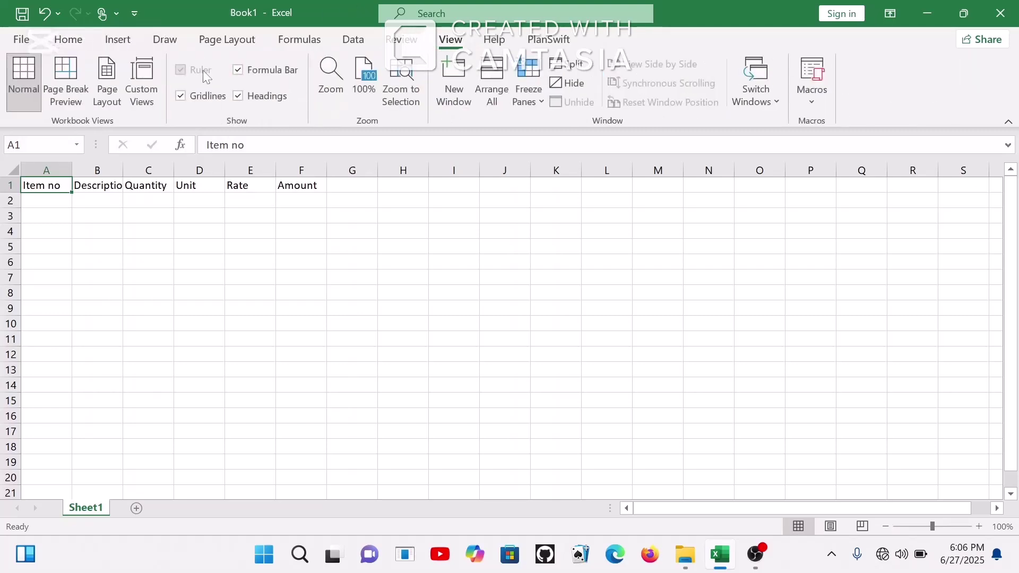
left_click(83, 94)
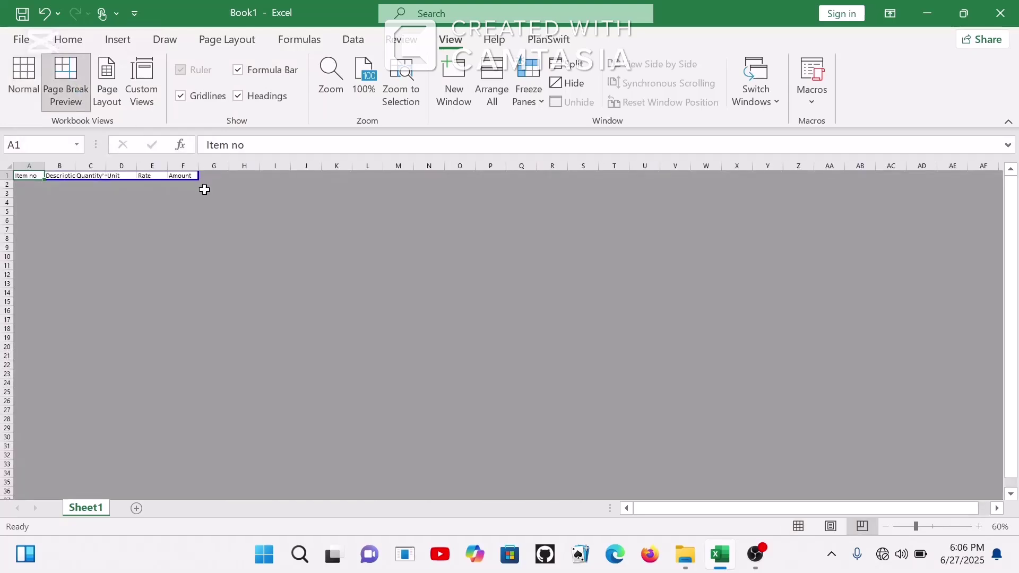
left_click(24, 90)
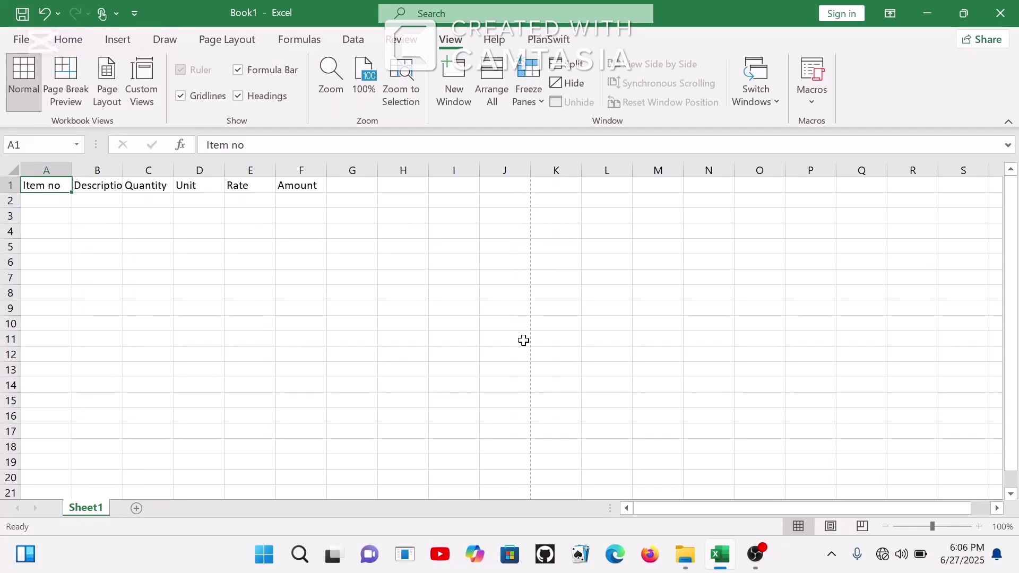
scroll(524, 340, "down", 6)
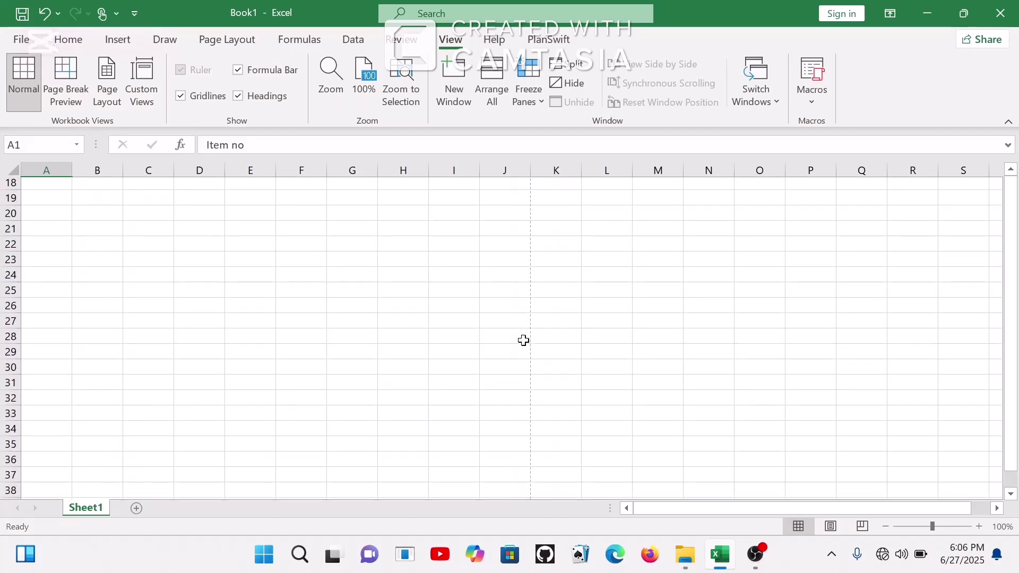
scroll(524, 340, "down", 10)
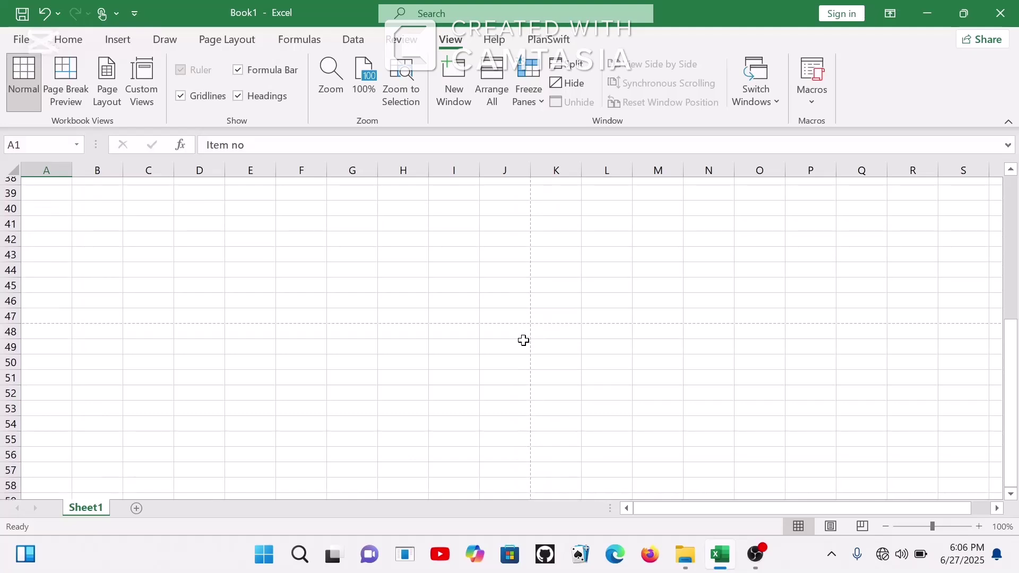
scroll(524, 340, "up", 1)
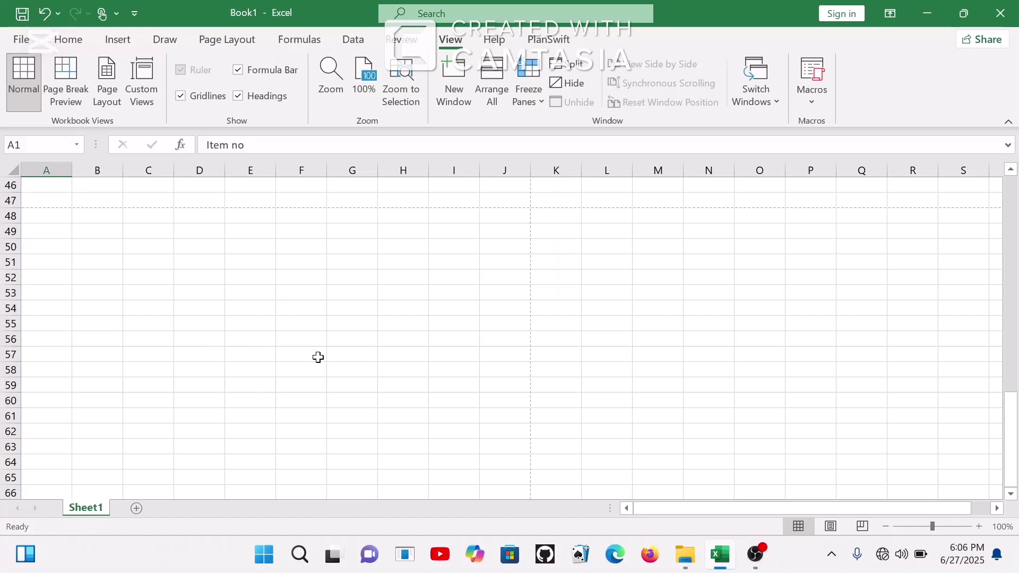
scroll(318, 357, "up", 13)
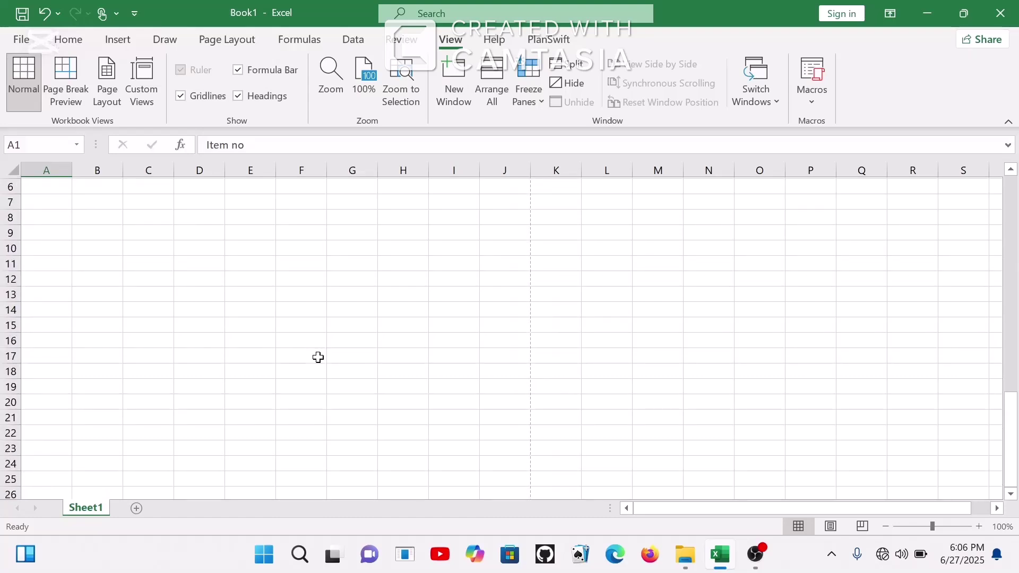
scroll(318, 358, "up", 2)
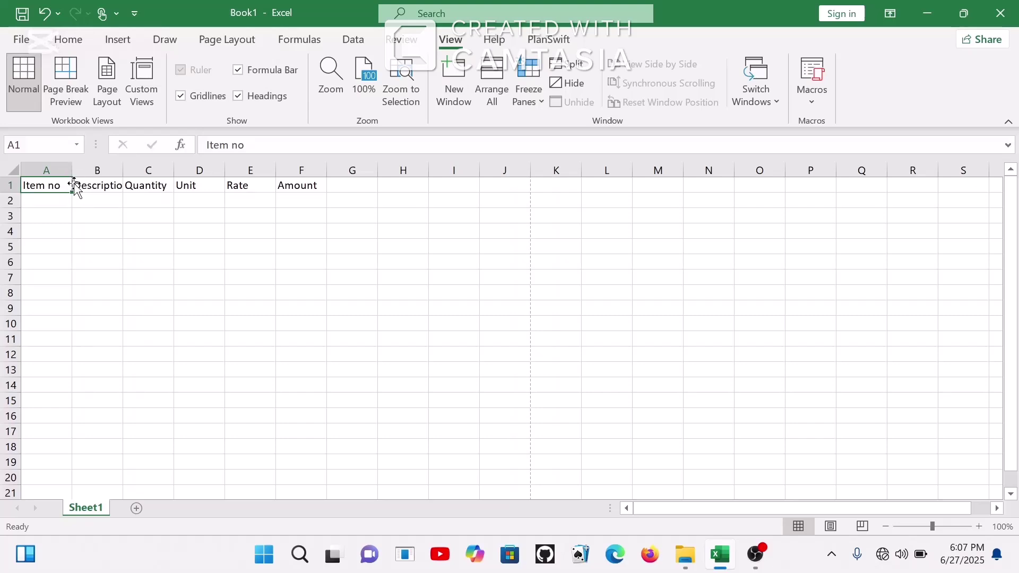
- Narrow the Item no column to fit its heading, and widen the Description and Amount columns within the first page's width
left_click_drag(71, 171, 215, 193)
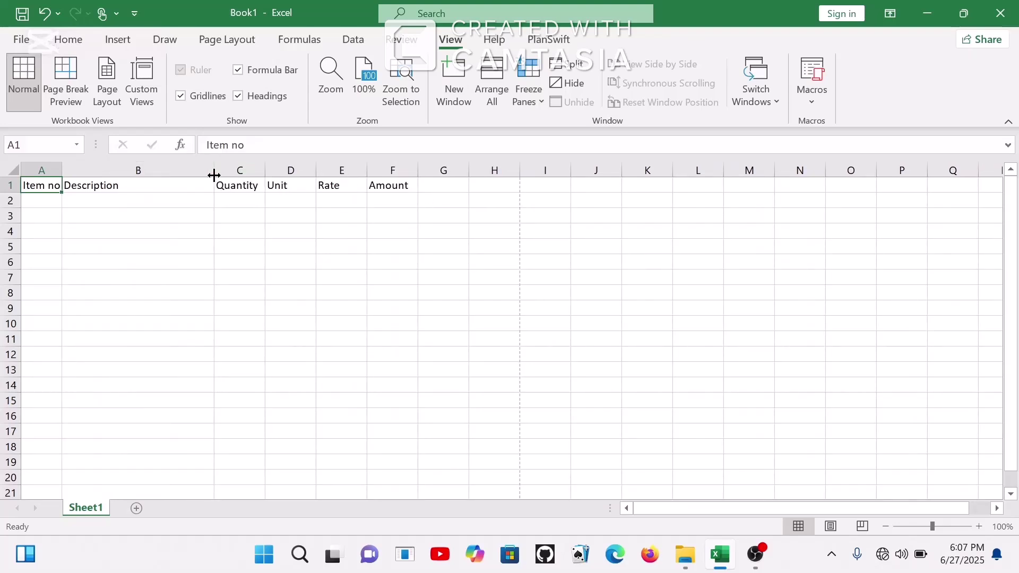
left_click_drag(214, 175, 247, 175)
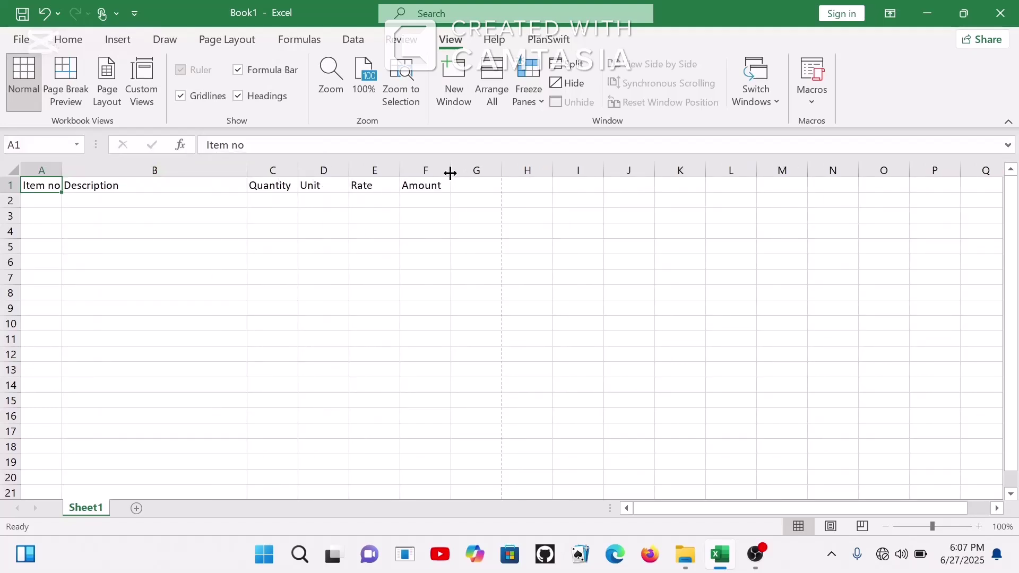
left_click_drag(454, 176, 495, 182)
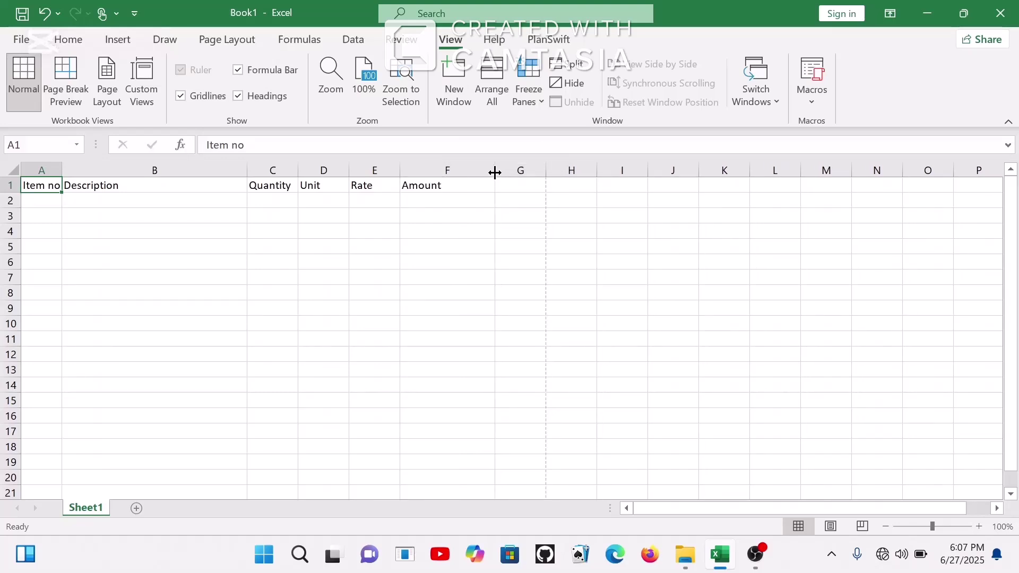
left_click_drag(495, 173, 528, 177)
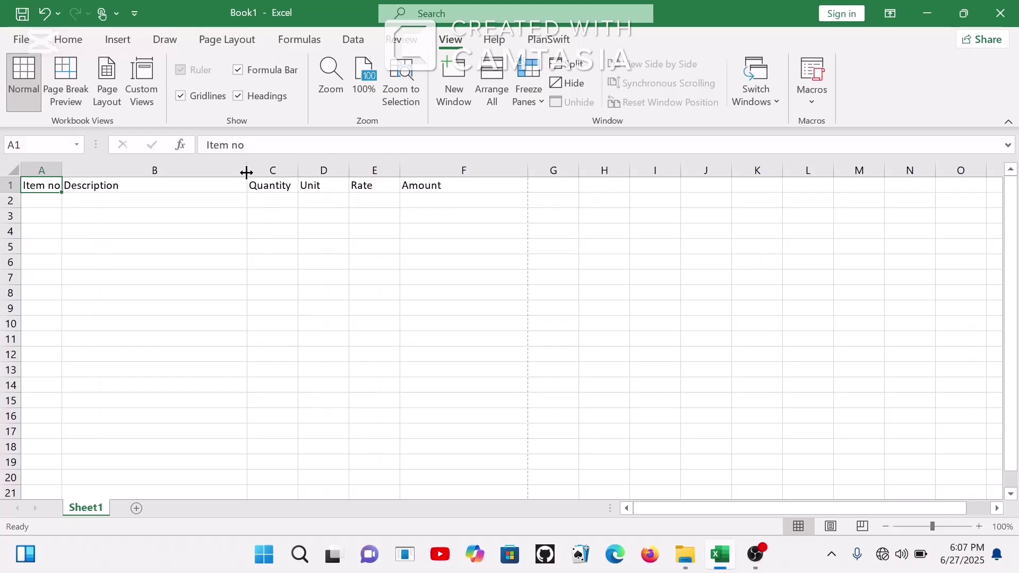
left_click_drag(247, 174, 239, 174)
left_click_drag(232, 176, 218, 175)
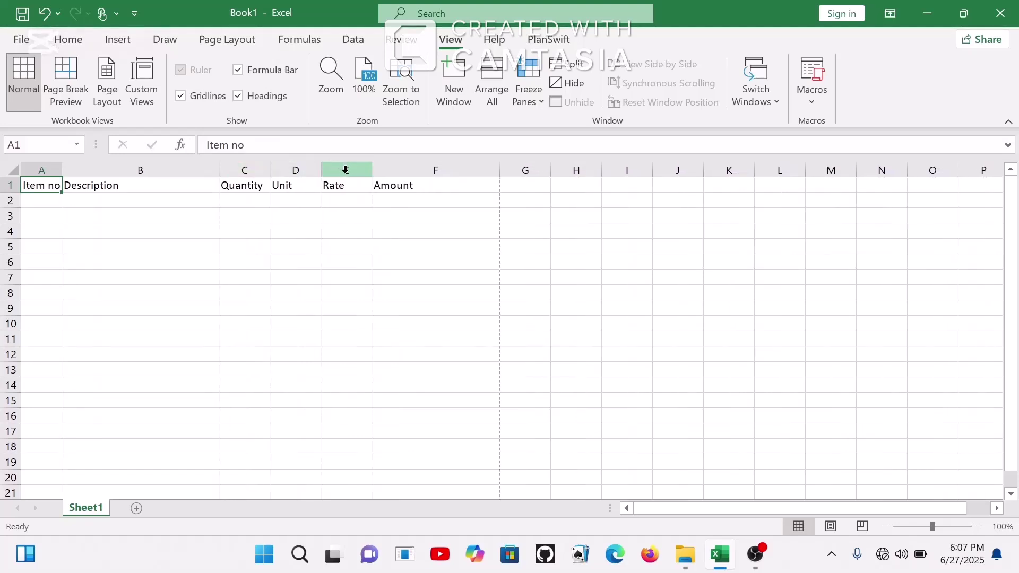
- Narrow the Unit column to fit its heading and widen the Rate column within the first page's width
left_click_drag(321, 173, 299, 171)
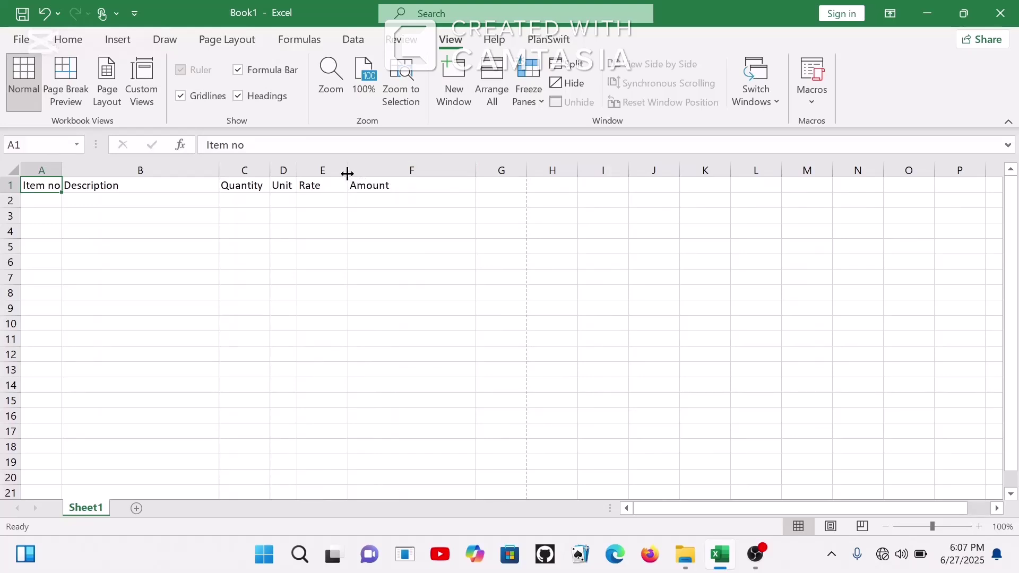
left_click_drag(347, 173, 377, 185)
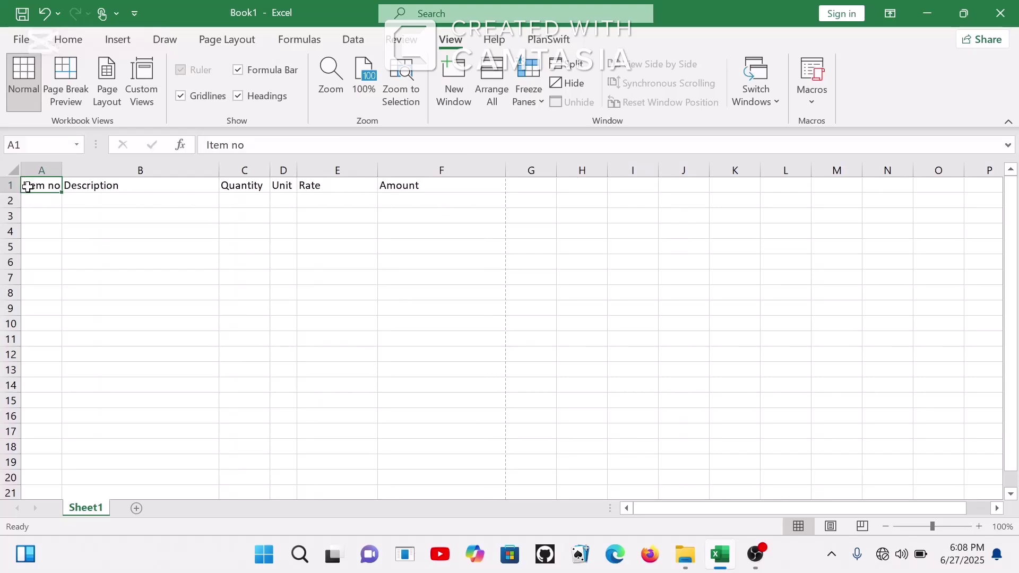
- Centre the headings in A1:F1 both vertically and horizontally
left_click_drag(27, 187, 420, 187)
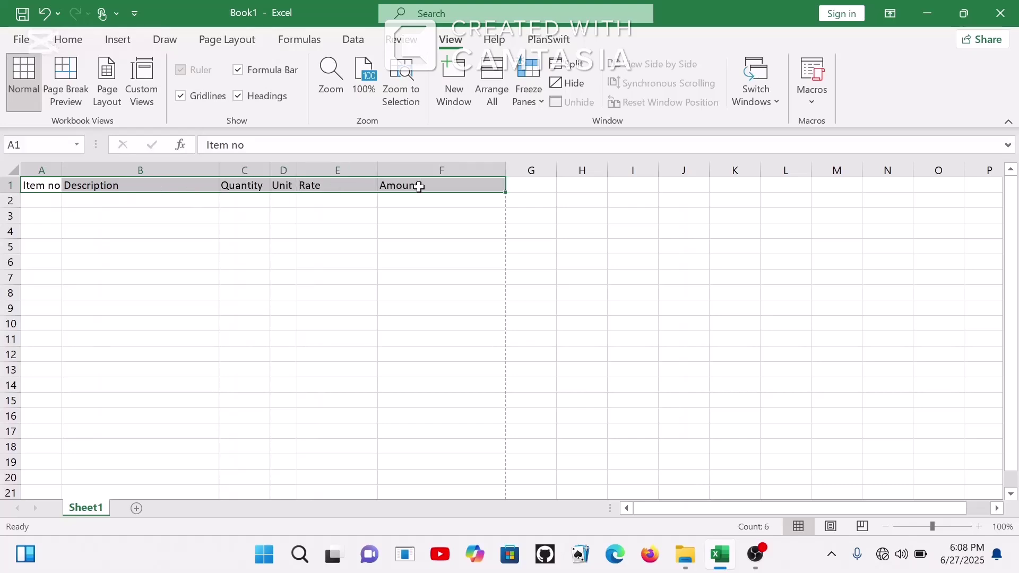
left_click(69, 40)
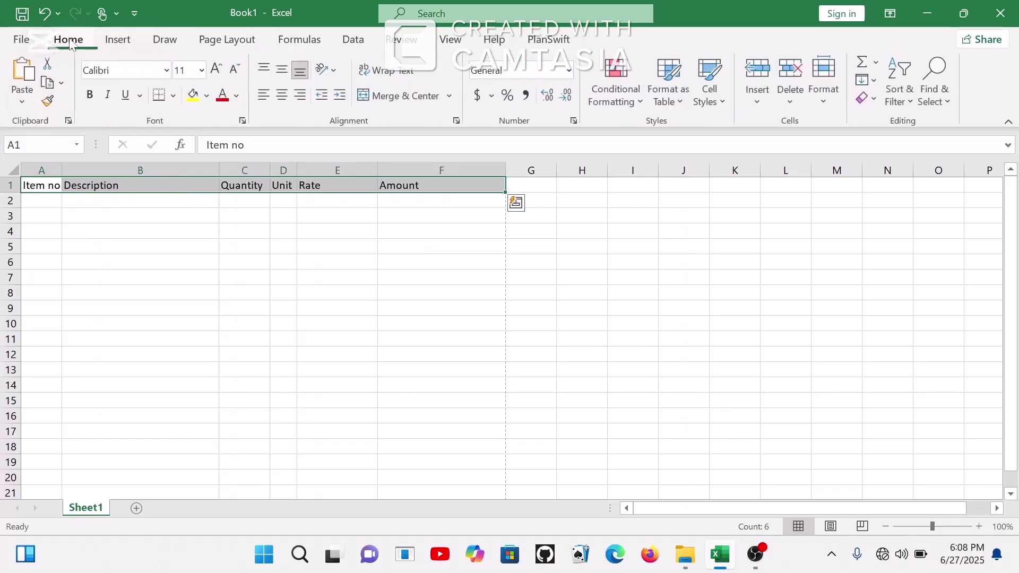
left_click(285, 77)
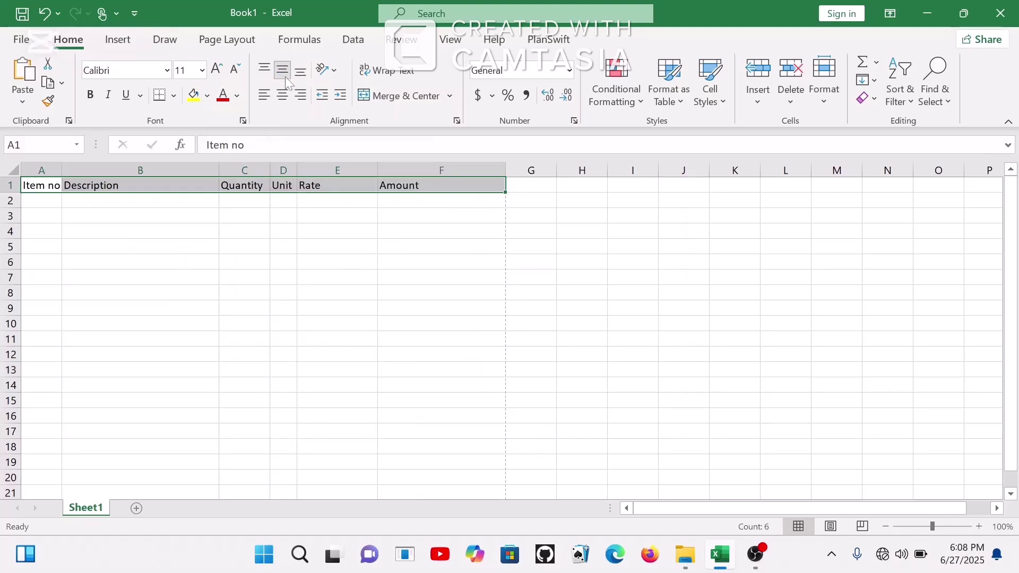
left_click(282, 94)
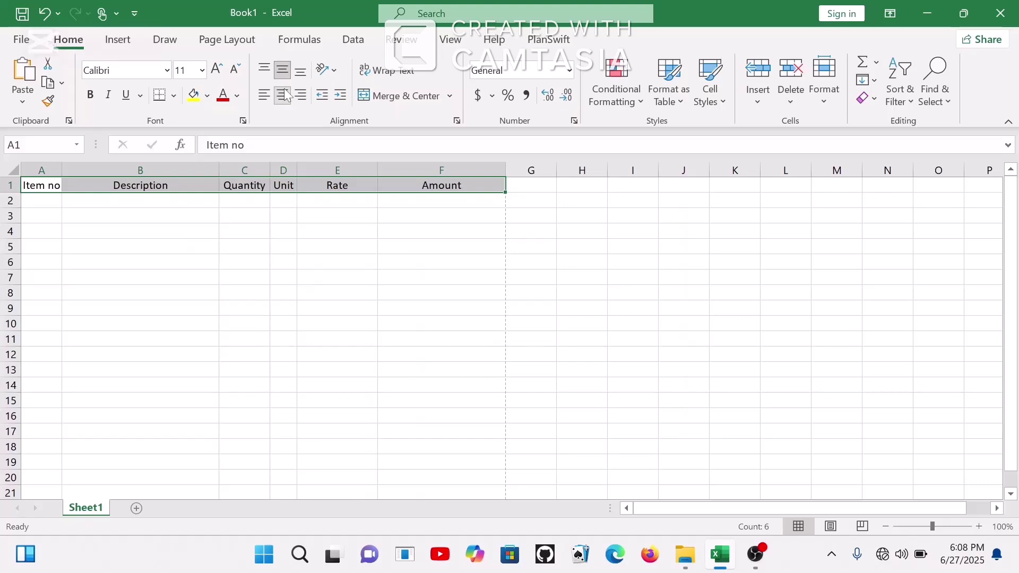
left_click(197, 94)
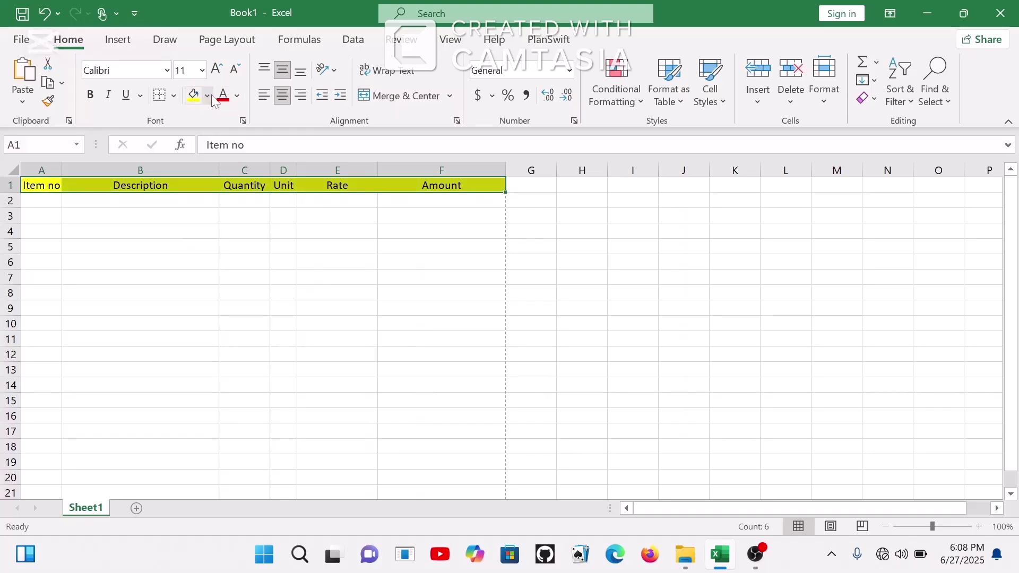
left_click(211, 97)
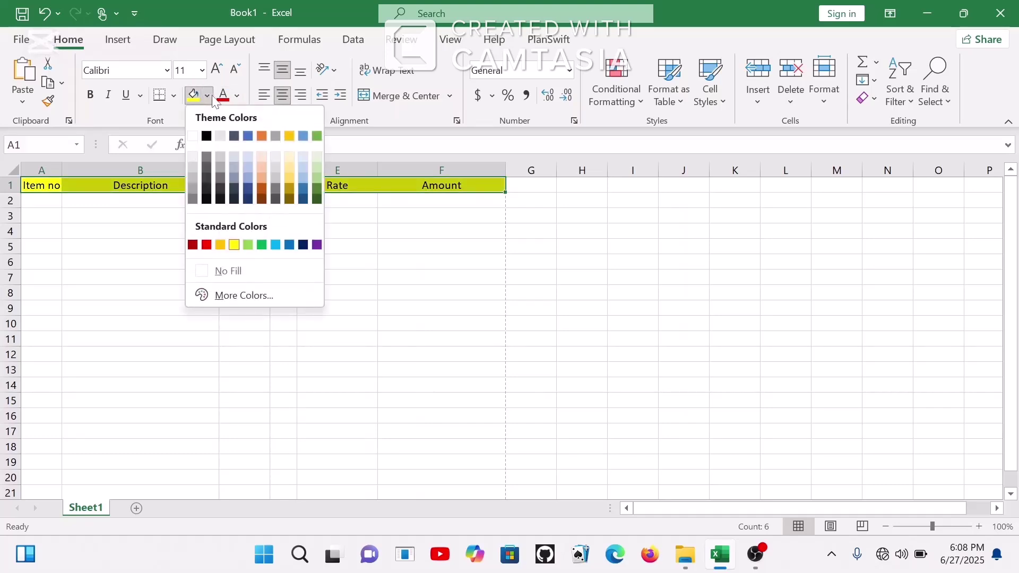
left_click(237, 270)
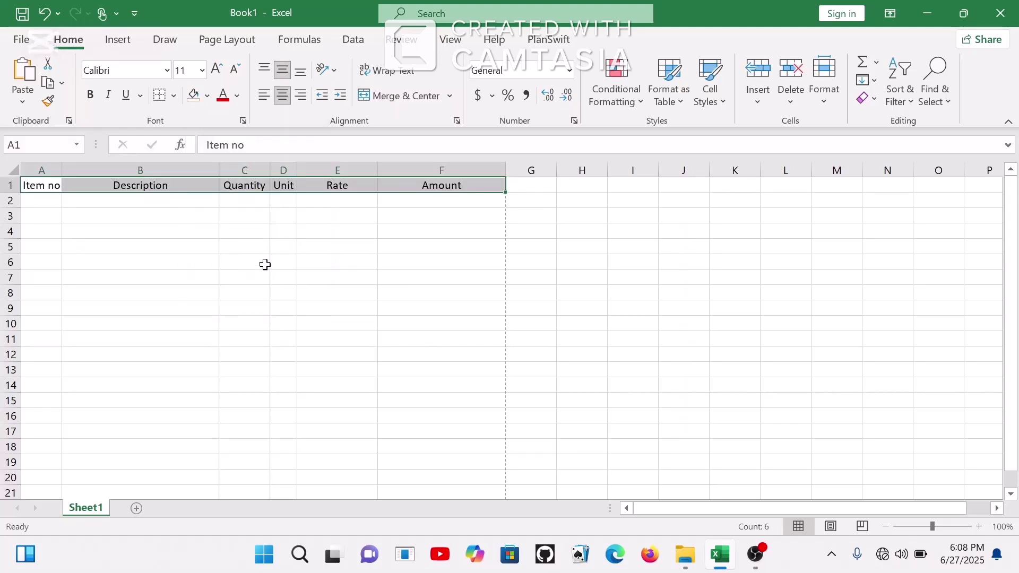
left_click(355, 249)
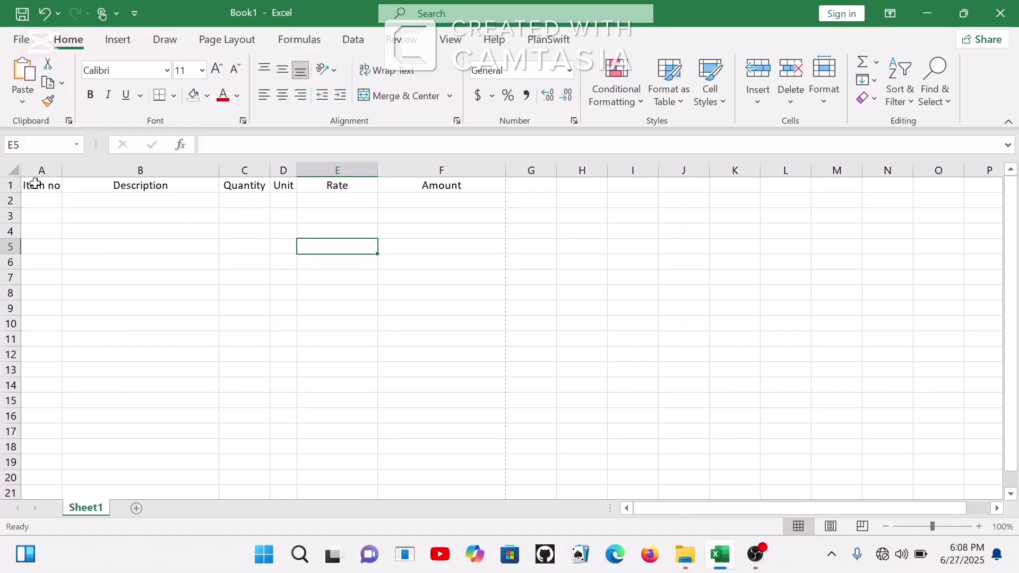
- Add a bottom border beneath the heading row across cells A1 to F1
left_click_drag(33, 185, 426, 184)
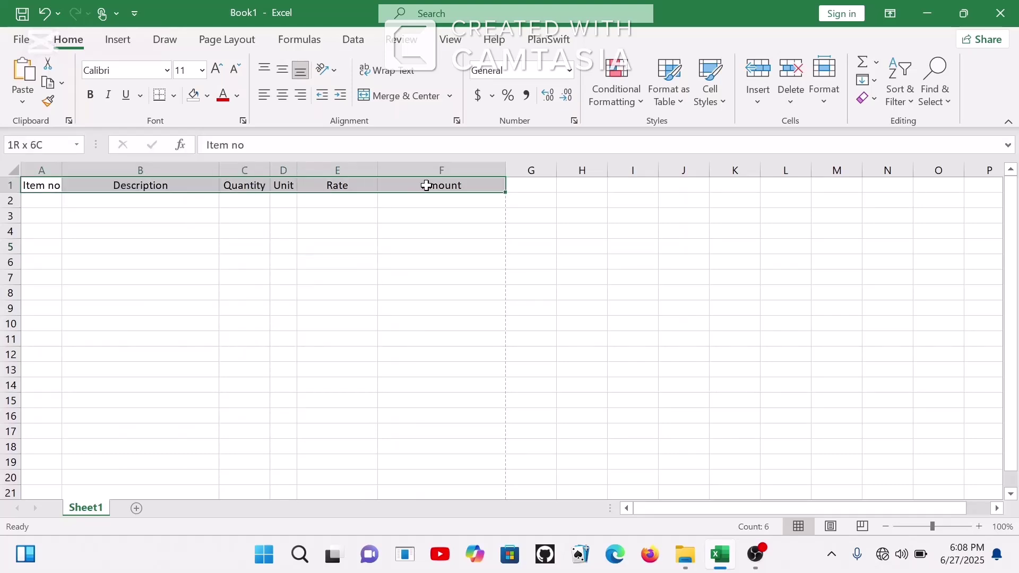
left_click(174, 95)
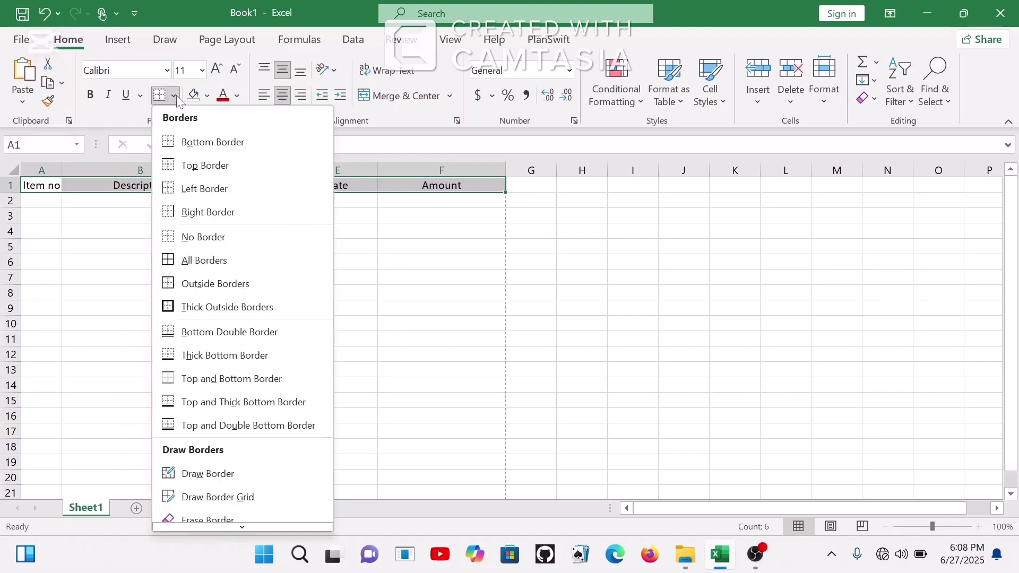
left_click(209, 141)
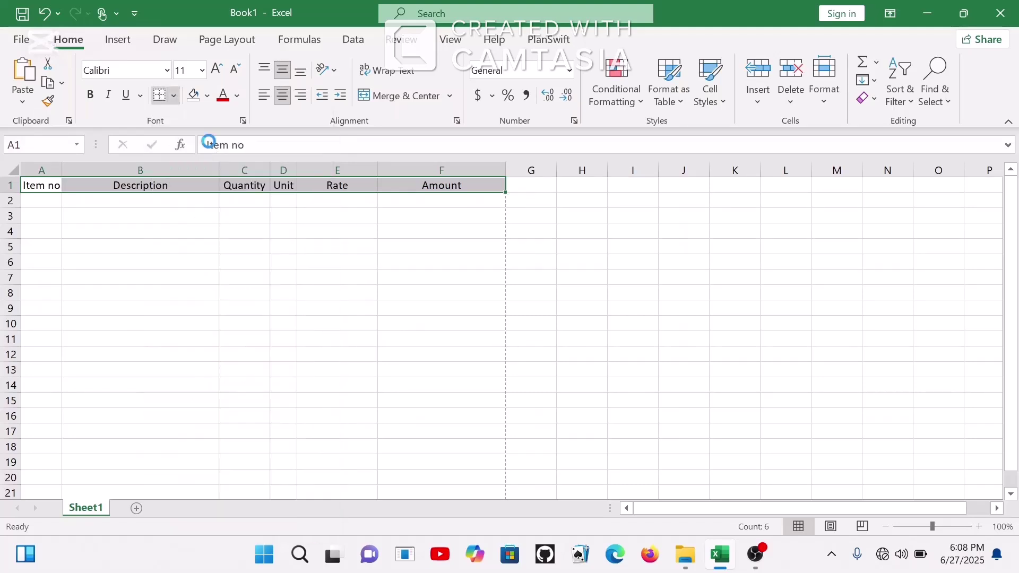
left_click(131, 208)
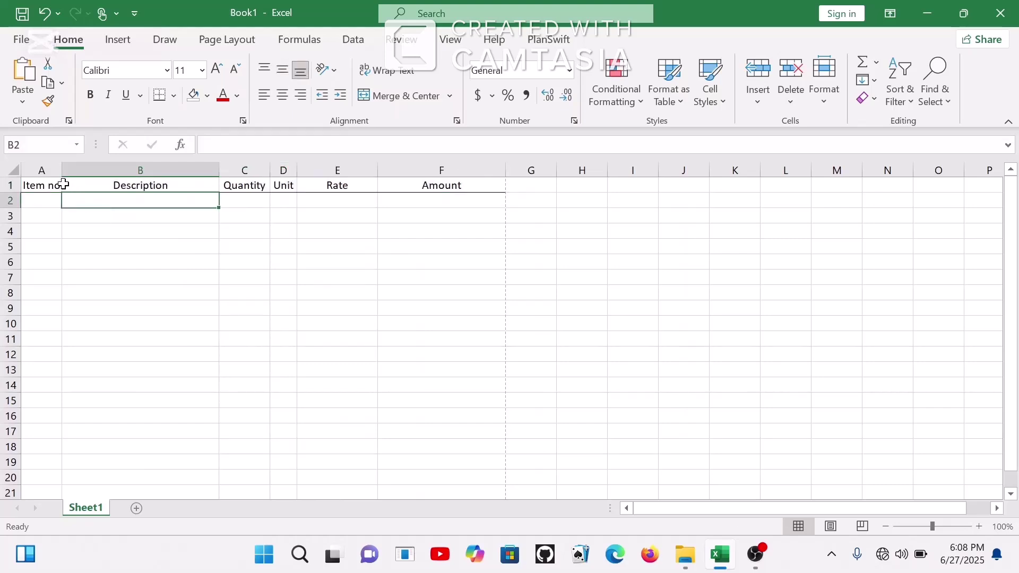
- Apply a left border down each whole column from Item no to Rate
left_click(44, 165)
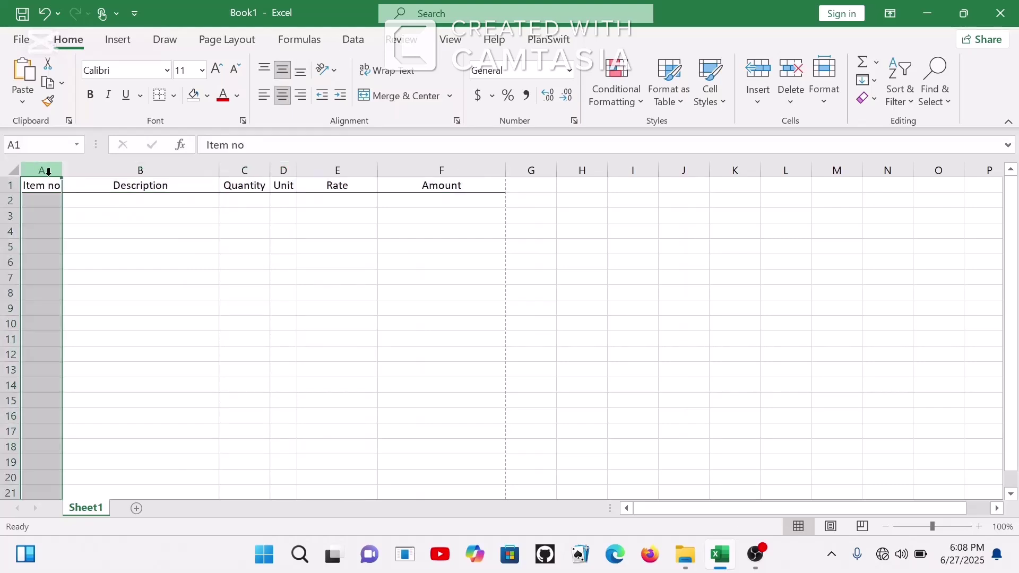
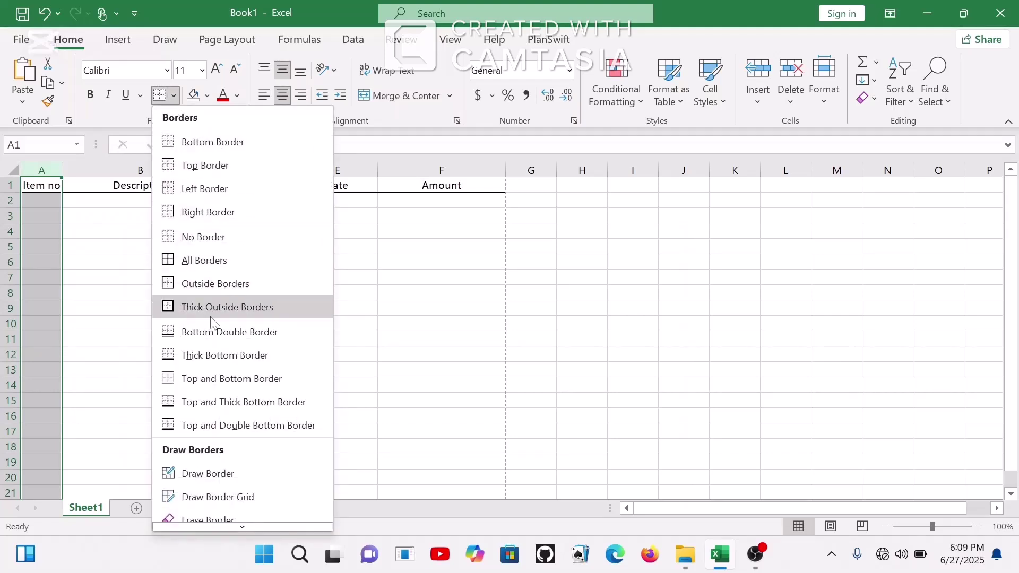
left_click(229, 193)
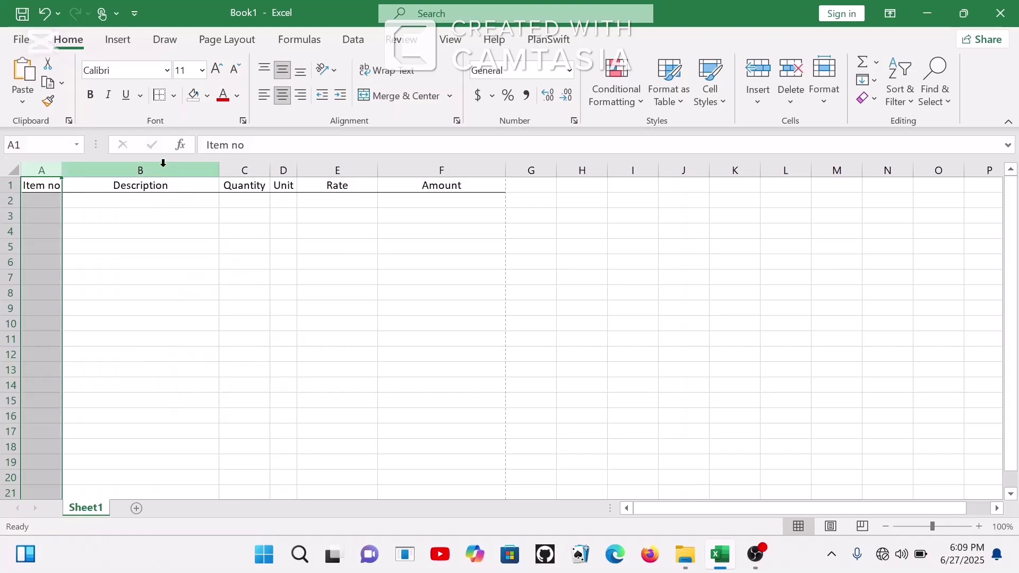
left_click(161, 170)
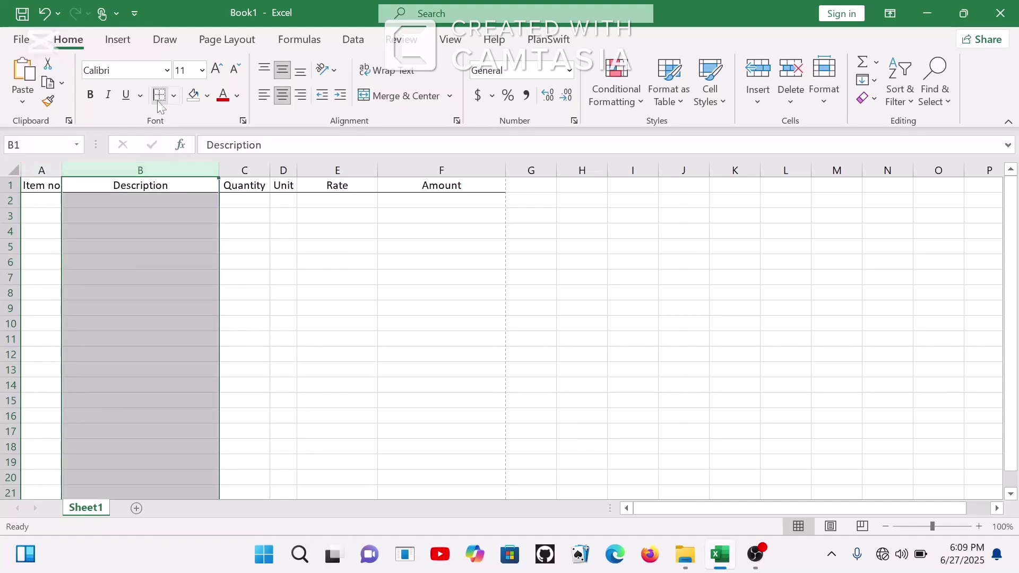
left_click(237, 167)
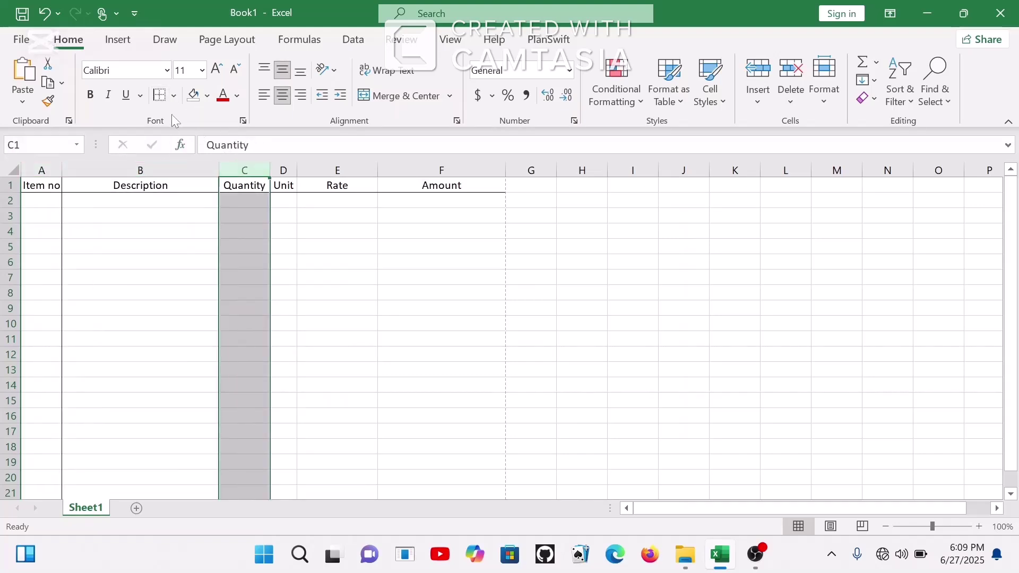
left_click(282, 168)
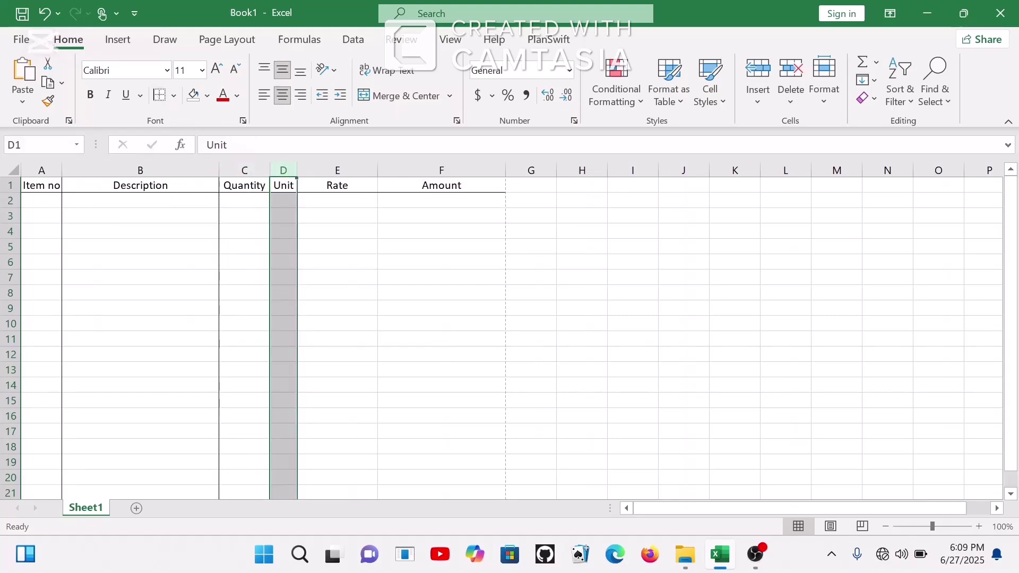
left_click(317, 164)
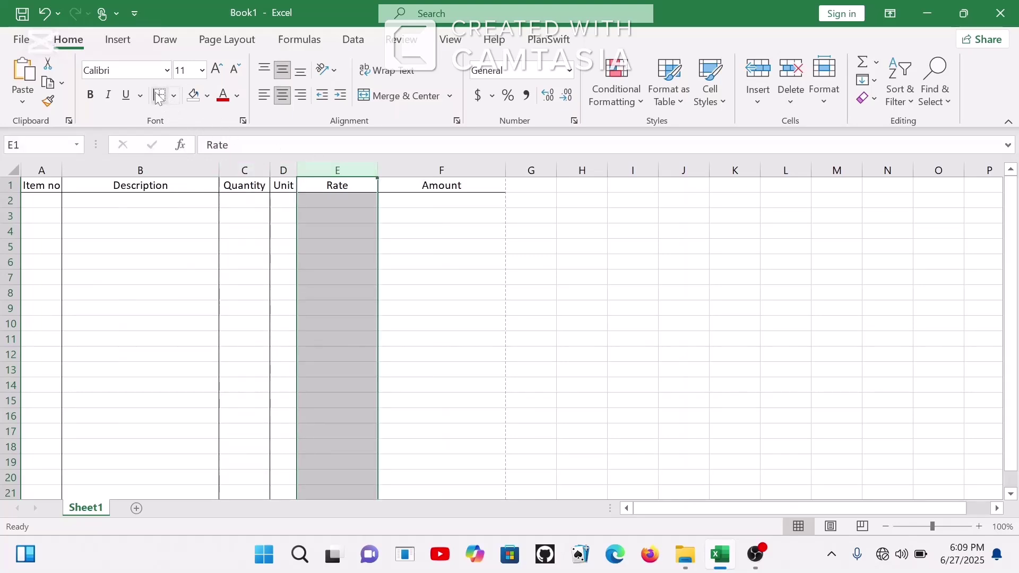
- Apply a left border and a right border down the whole Amount column
left_click(393, 168)
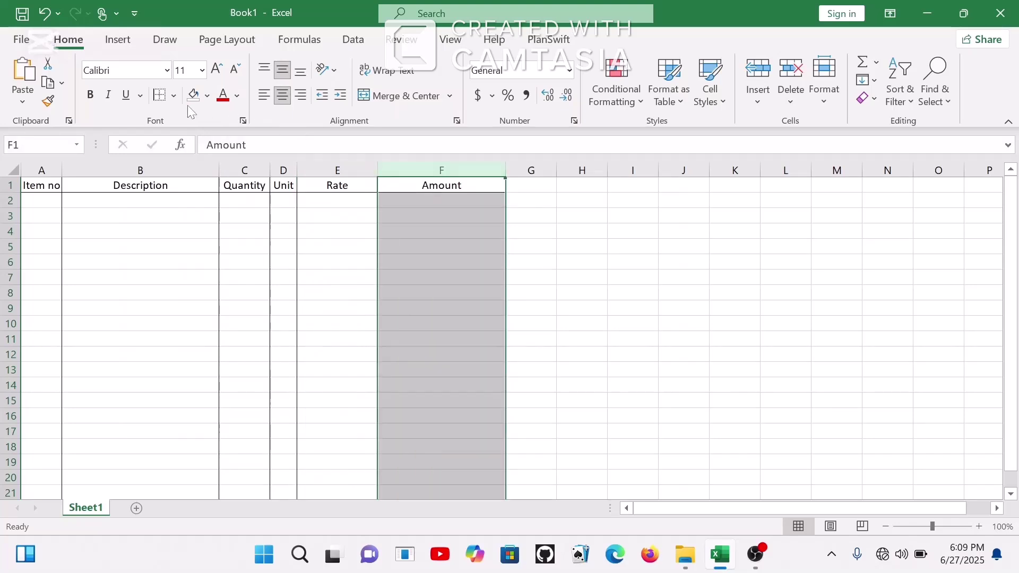
left_click(158, 95)
left_click(173, 96)
left_click(219, 212)
left_click(202, 291)
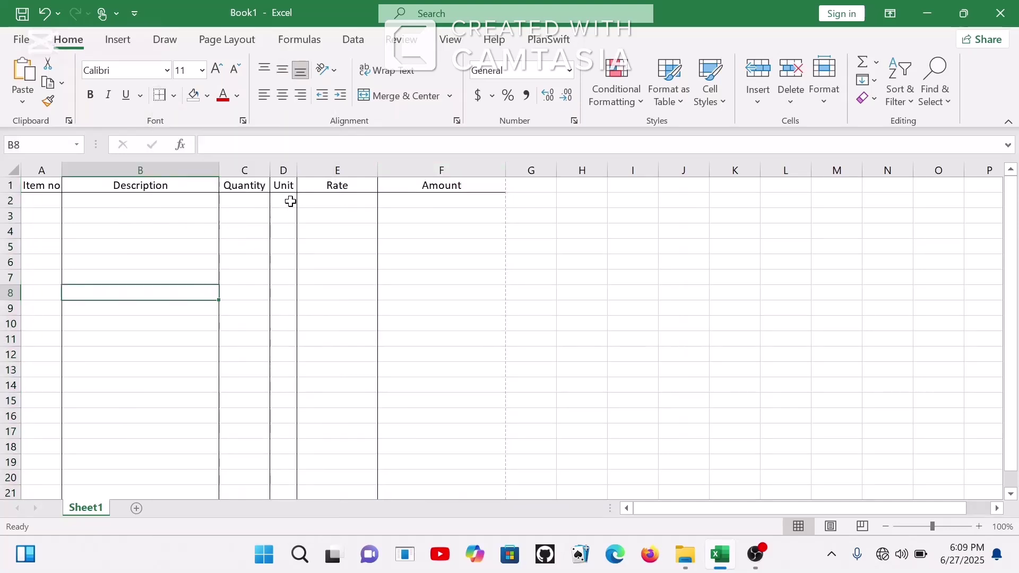
- Widen the Unit column slightly and increase the height of the heading row
left_click_drag(296, 175, 308, 176)
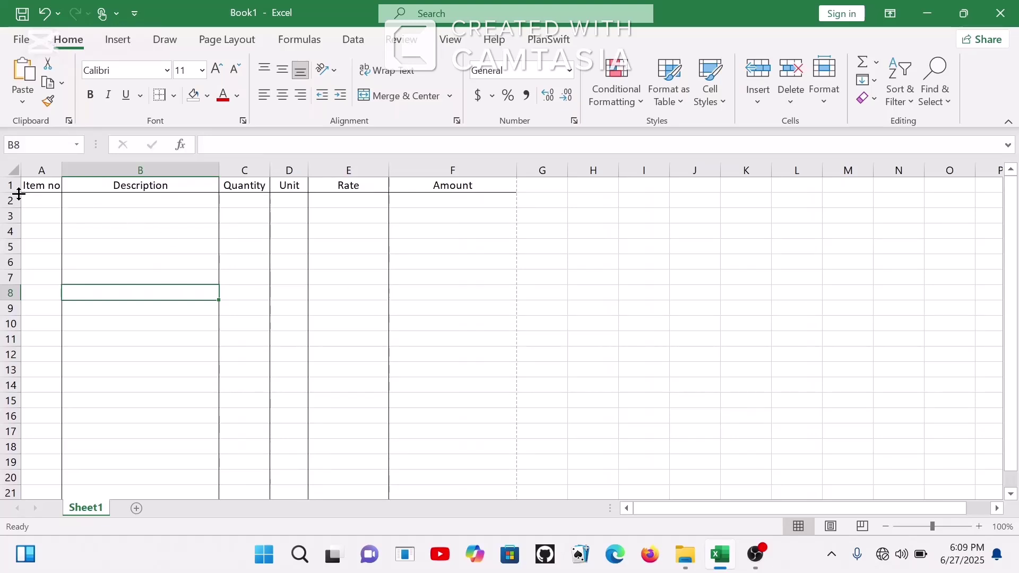
left_click_drag(19, 194, 22, 206)
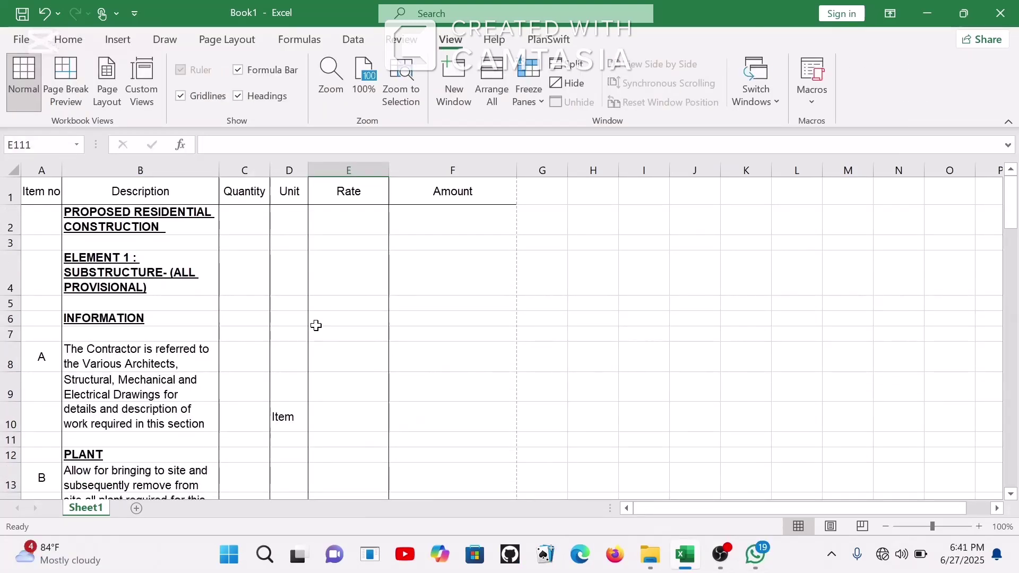
- Review the bill items filled in under the headings, including their descriptions, quantities, units and rates
scroll(316, 325, "down", 4)
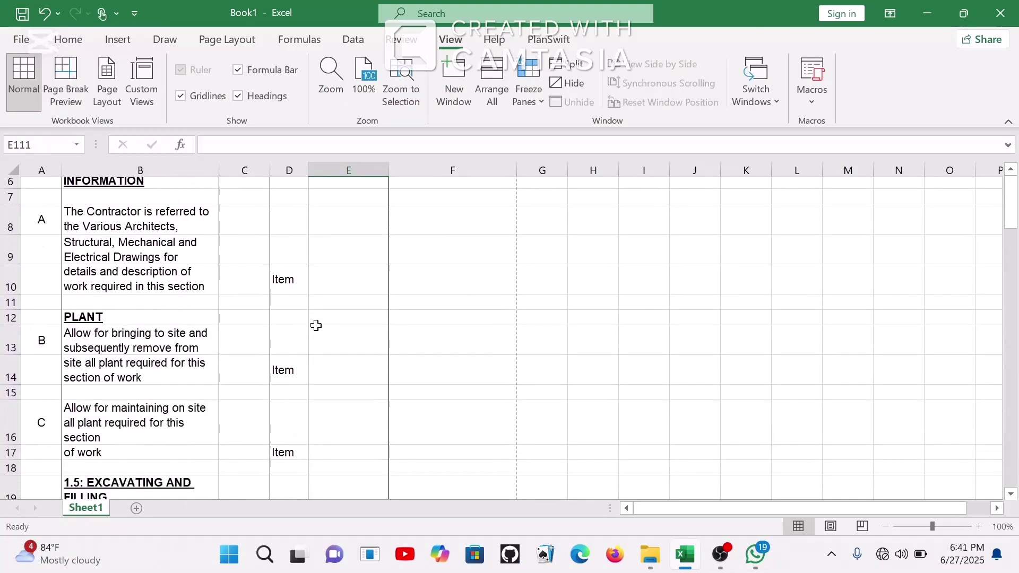
scroll(316, 325, "down", 2)
scroll(316, 326, "up", 4)
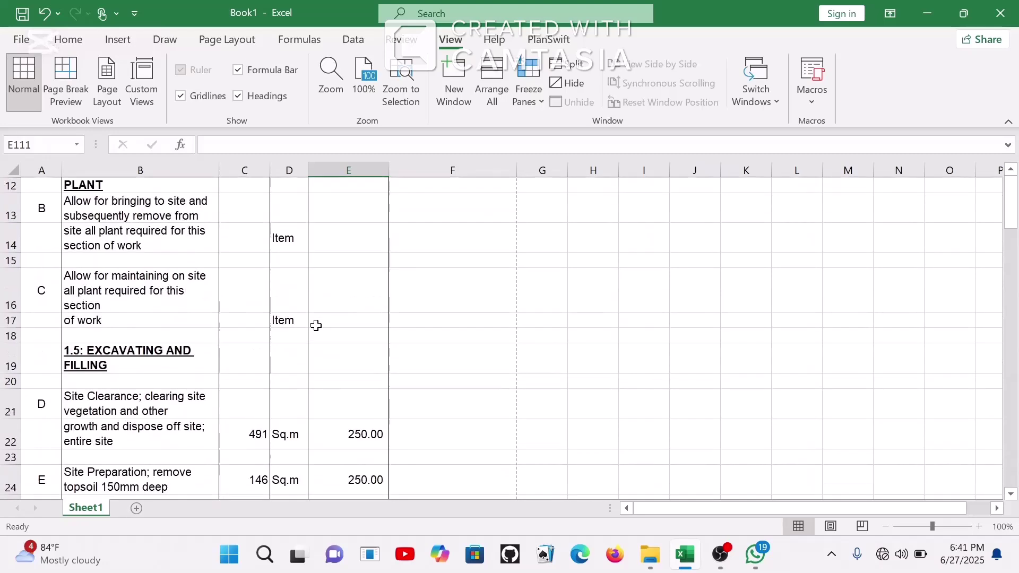
scroll(315, 325, "up", 2)
scroll(316, 325, "down", 2)
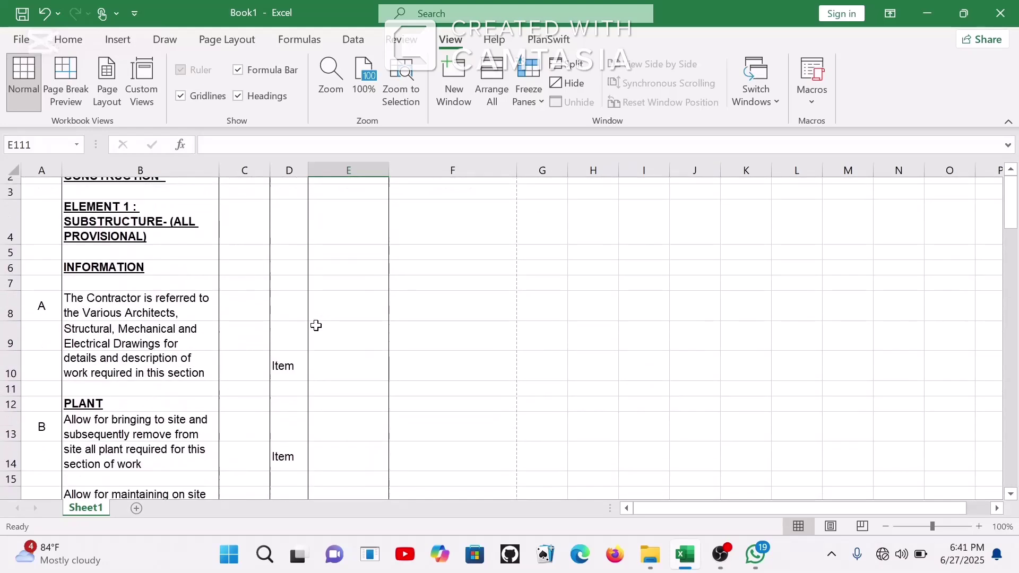
scroll(315, 326, "down", 4)
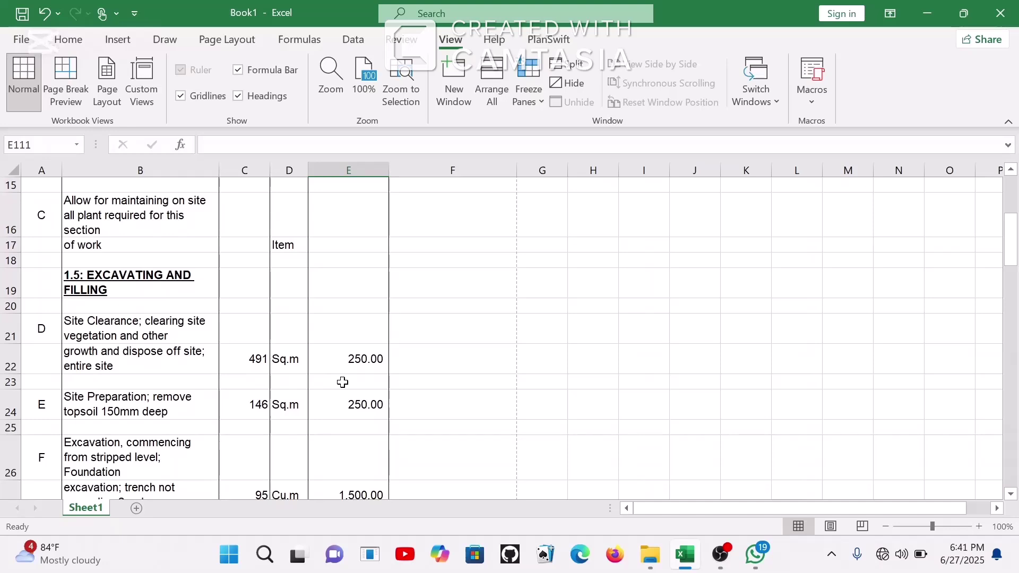
scroll(343, 382, "up", 3)
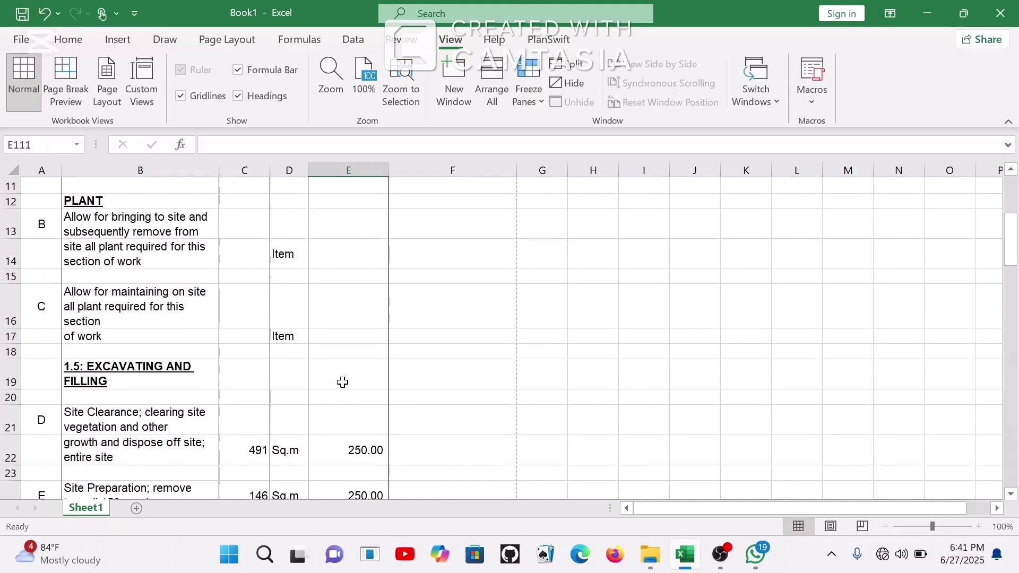
scroll(342, 382, "up", 2)
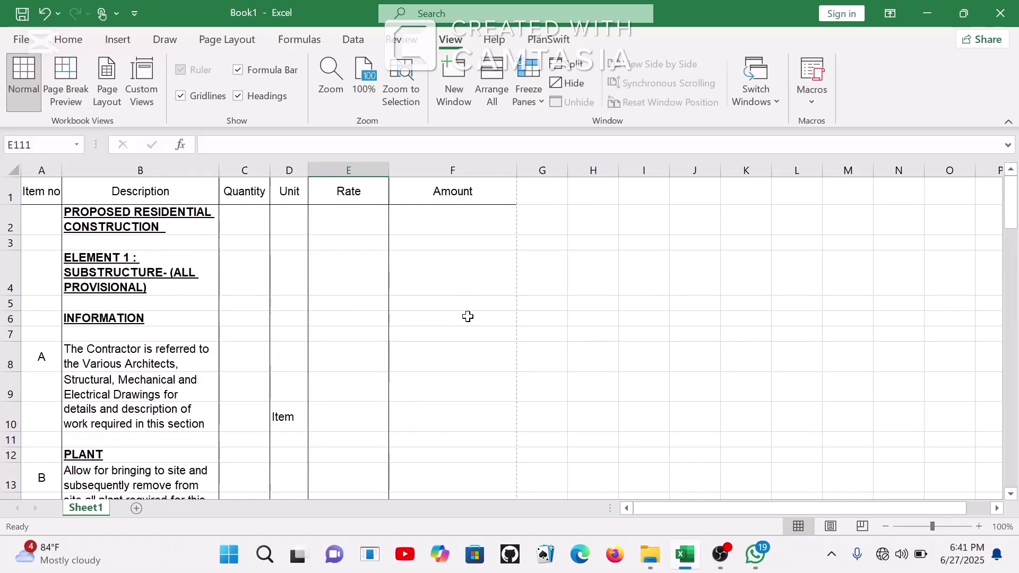
- Calculate the site clearance amount in F22 with the formula =C22*E22
scroll(467, 317, "down", 3)
scroll(467, 316, "down", 2)
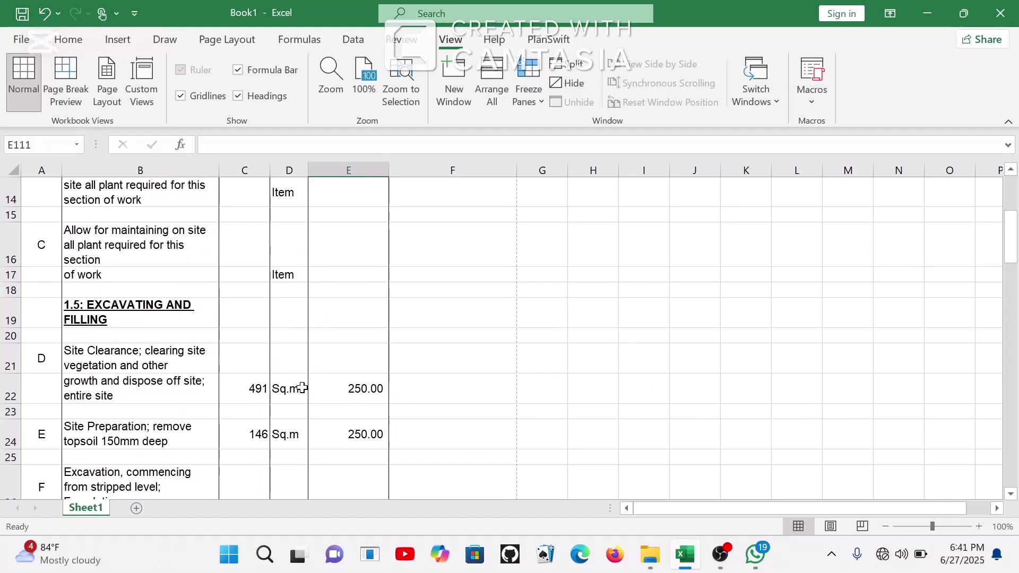
left_click(428, 388)
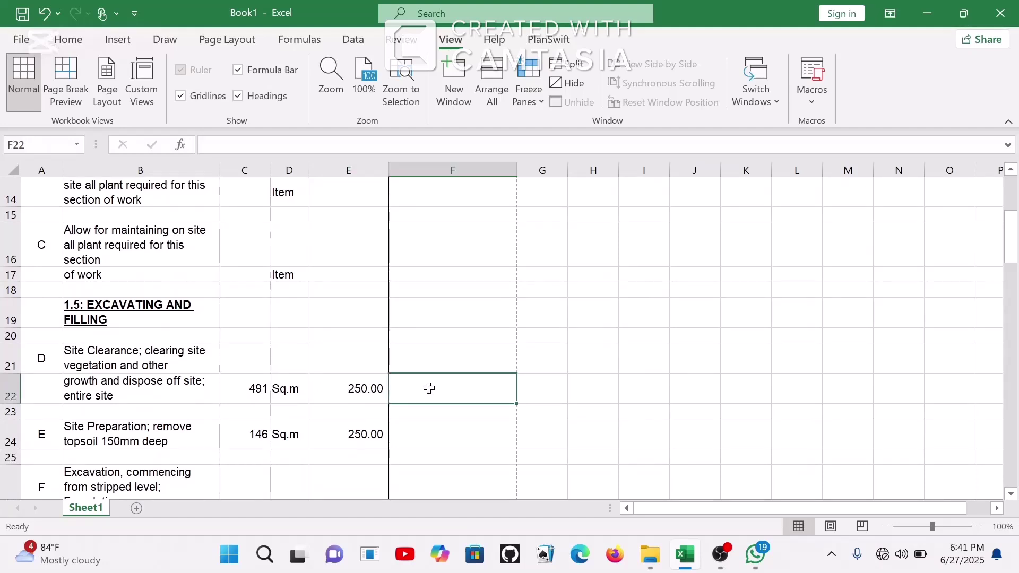
type("=")
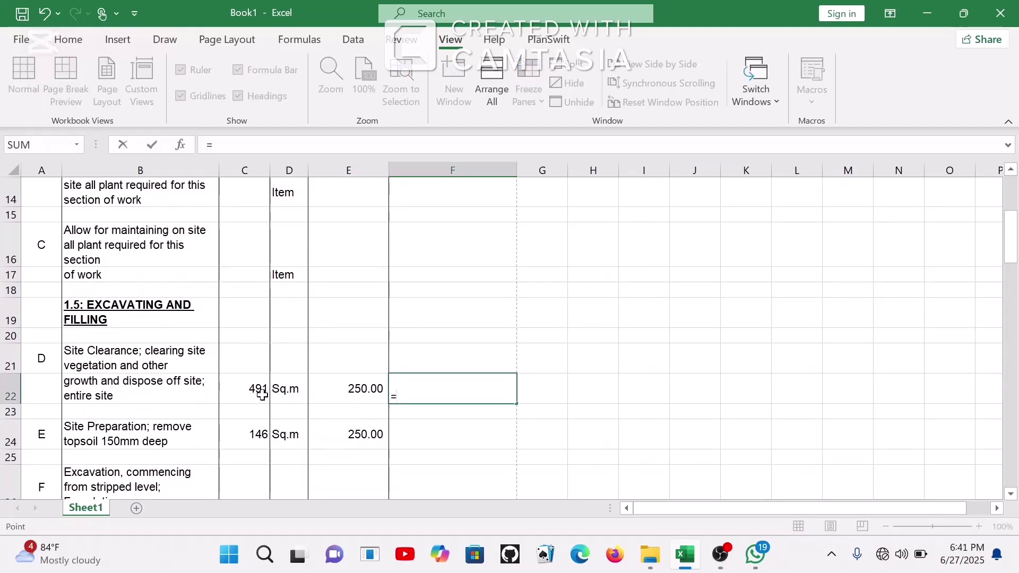
left_click(263, 395)
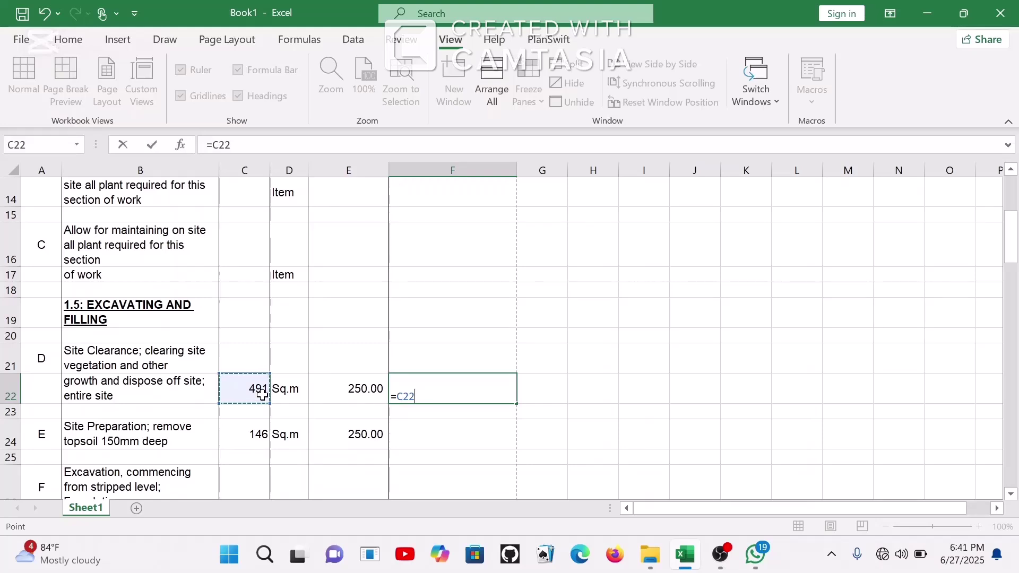
type("*")
left_click(348, 390)
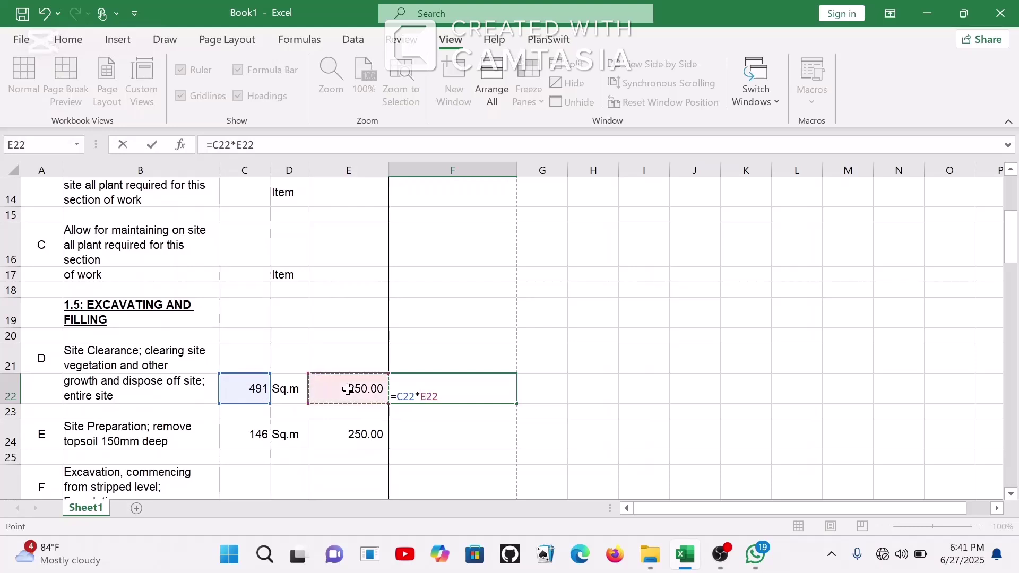
key("Return")
- Copy the amount formula from F22 down through F27
scroll(453, 409, "down", 2)
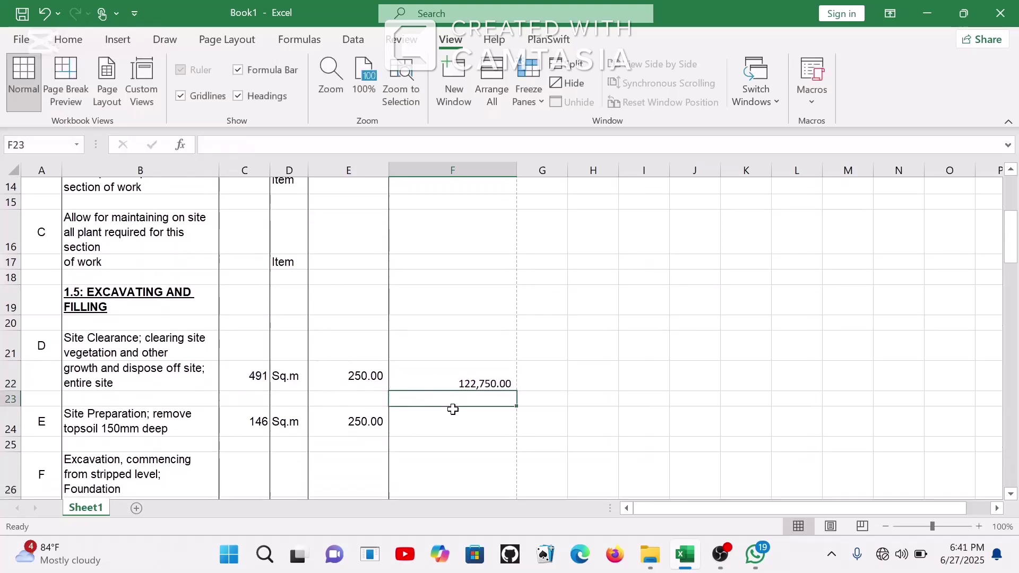
scroll(452, 410, "down", 1)
left_click(492, 302)
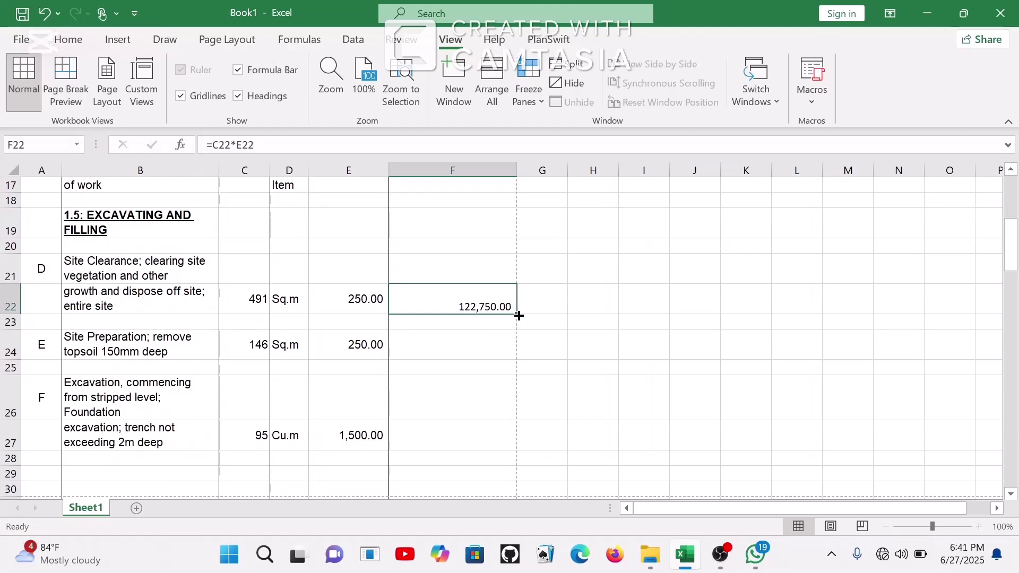
left_click_drag(515, 313, 505, 447)
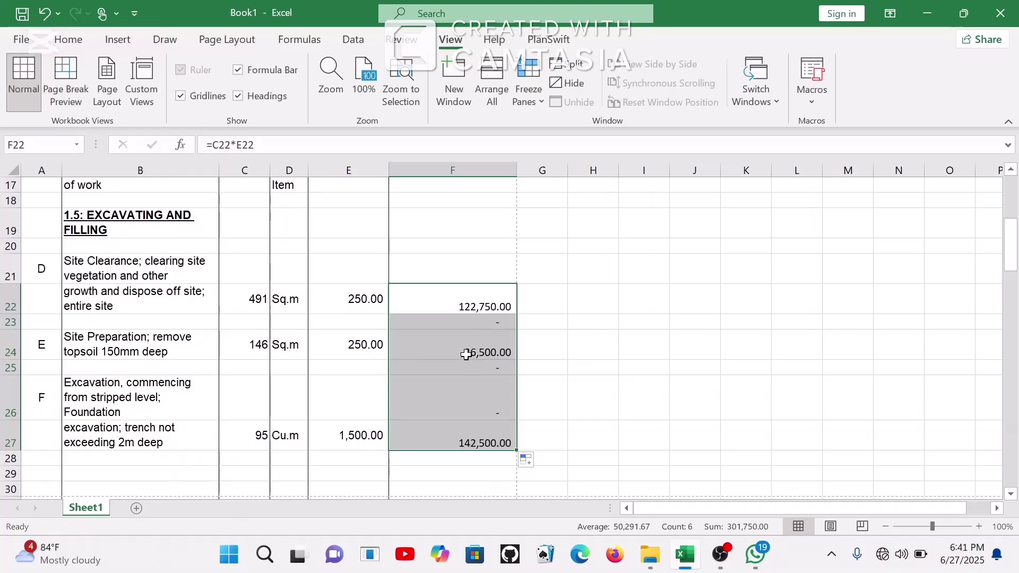
- Clear the copied formulas from the Amount cells F23, F25 and F26, which have no quantity or rate
left_click(457, 323)
key("Delete")
key("Down")
key("Down")
key("Delete")
key("Down")
key("Down")
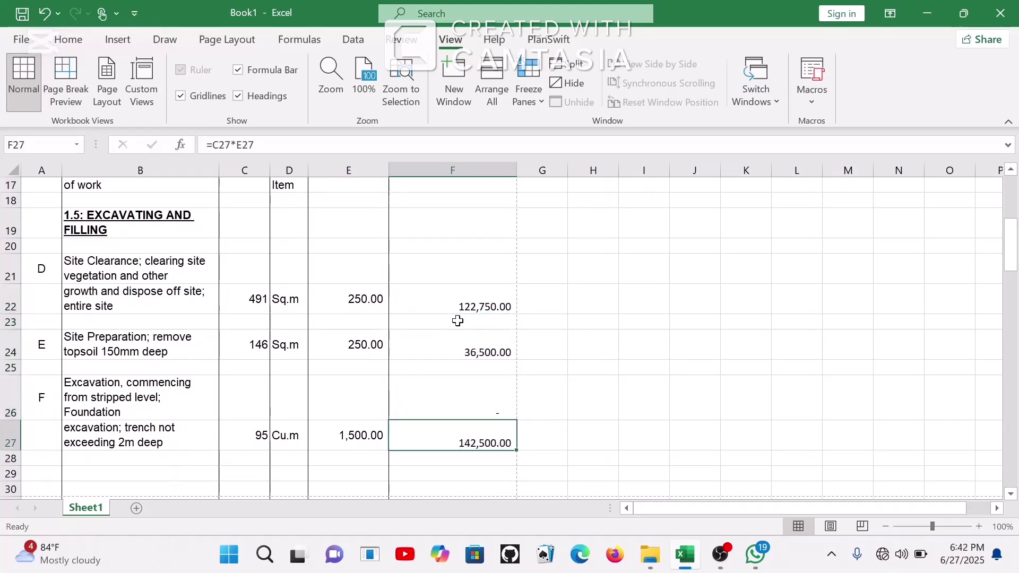
key("Up")
key("Delete")
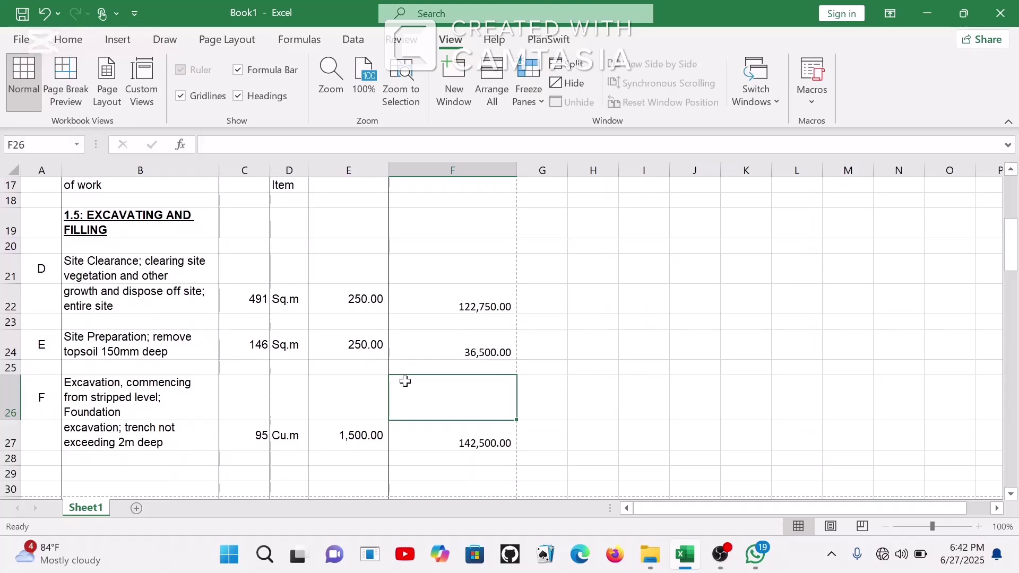
- Apply a bottom border to the foundation excavation amount in F27
scroll(404, 381, "down", 1)
scroll(405, 382, "up", 1)
left_click(423, 437)
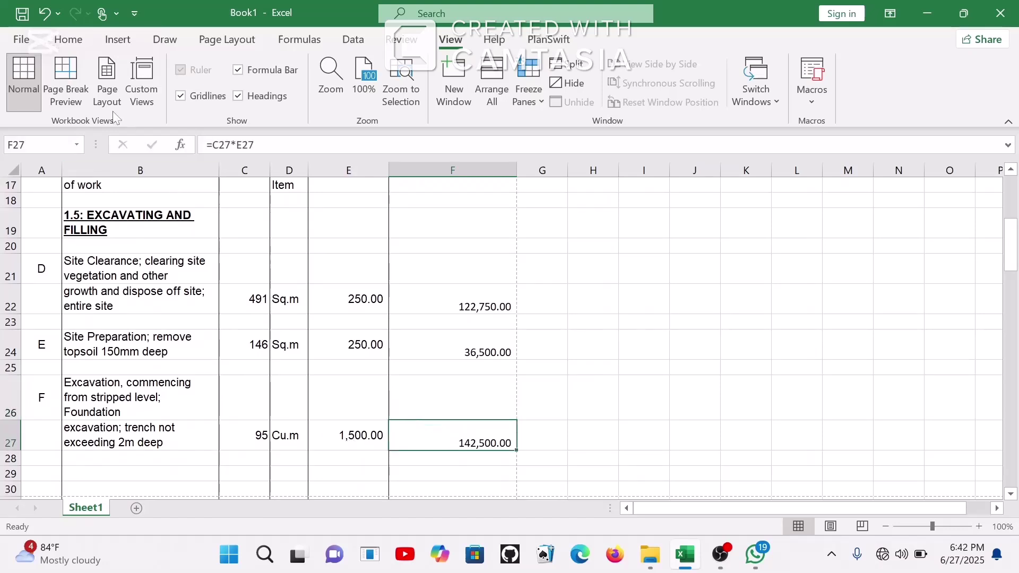
left_click(69, 41)
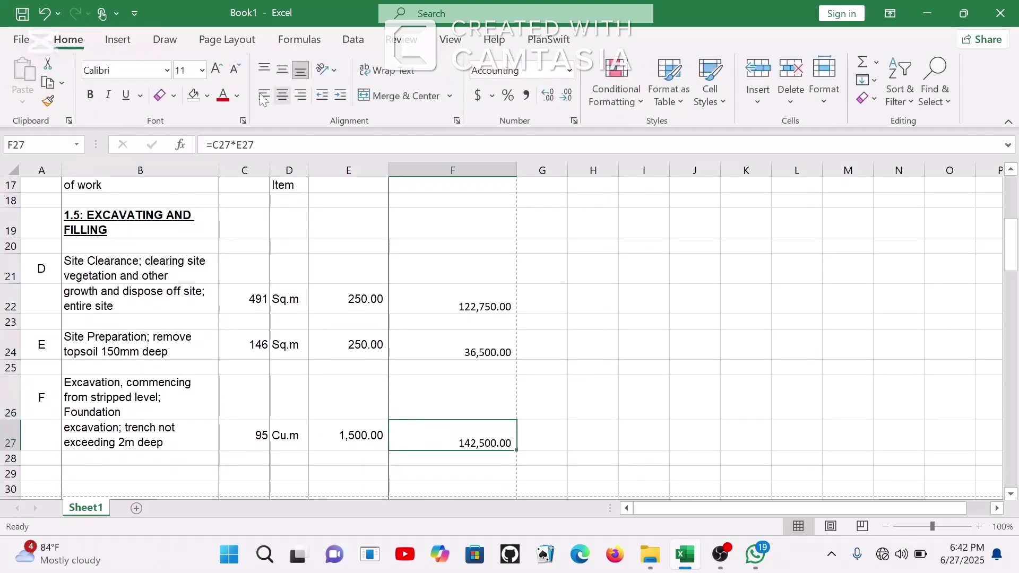
left_click(176, 97)
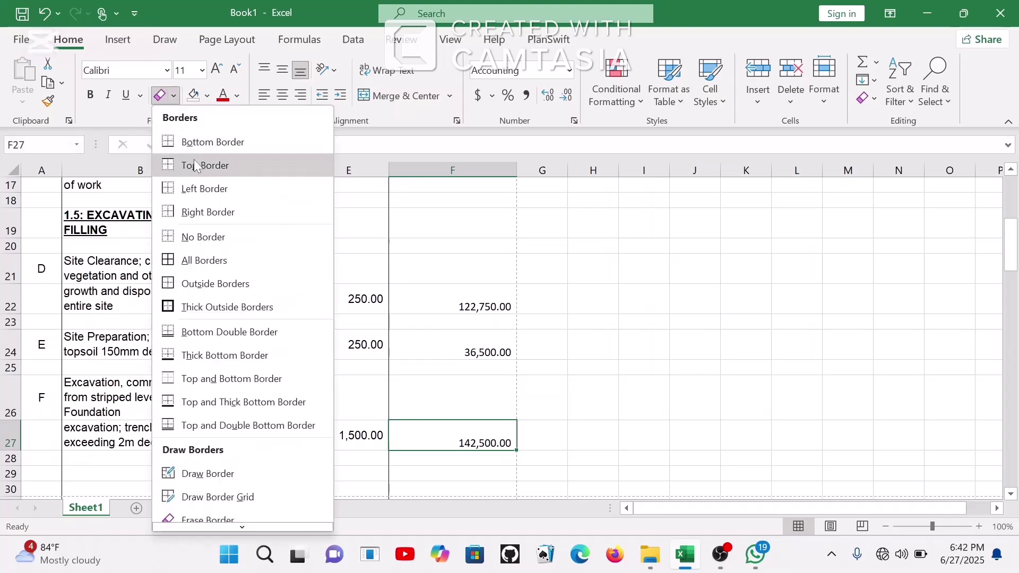
left_click(214, 141)
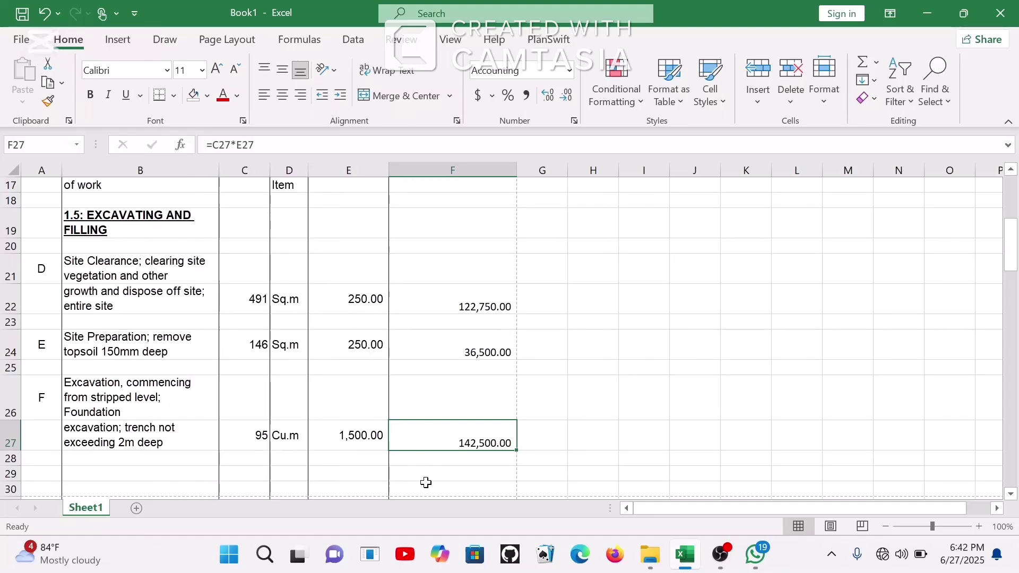
- Enter the label TO COLLECTION in B29 of the Description column
left_click(173, 473)
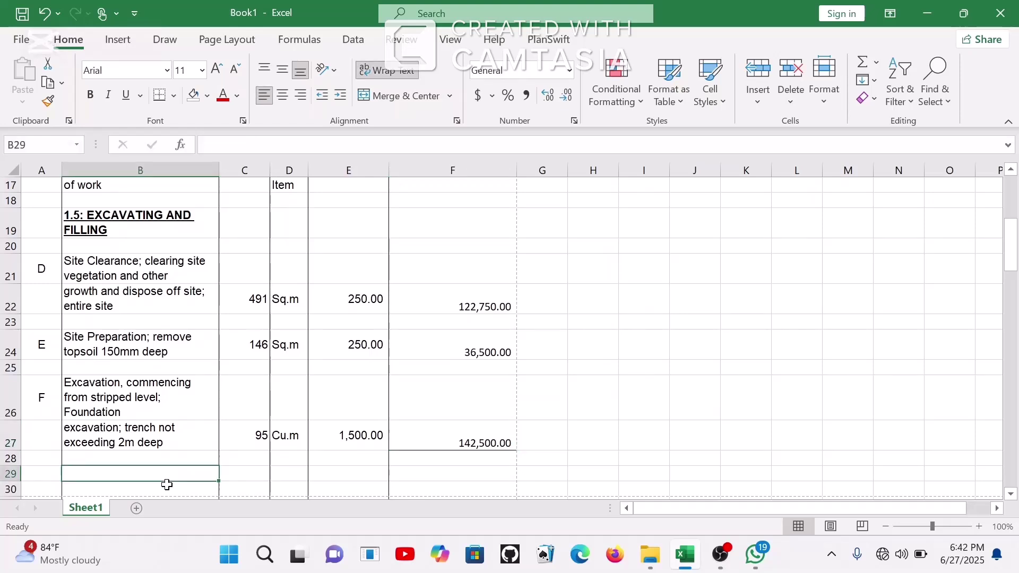
type("t")
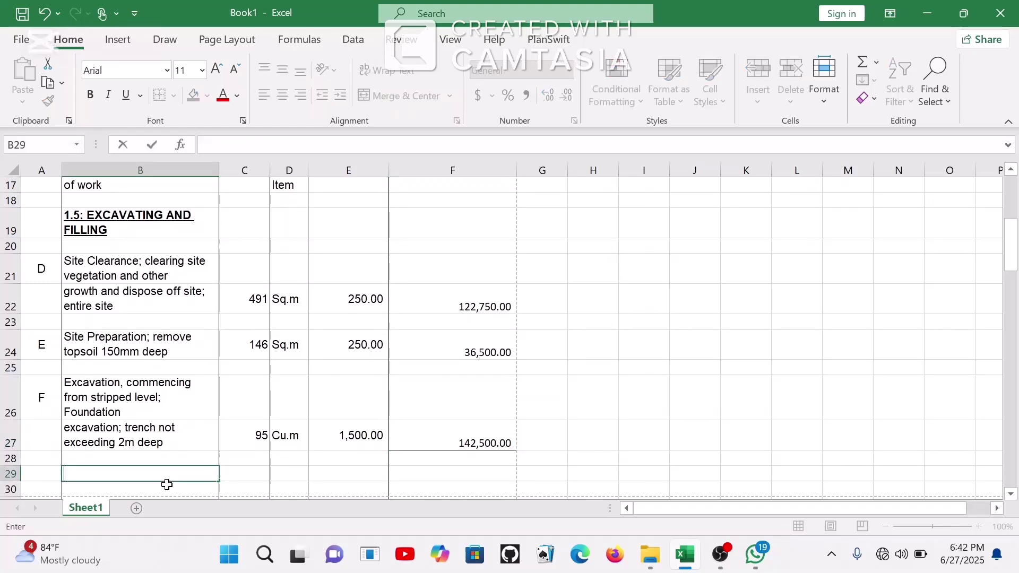
type("o")
key("BackSpace")
type("O COLLECTION")
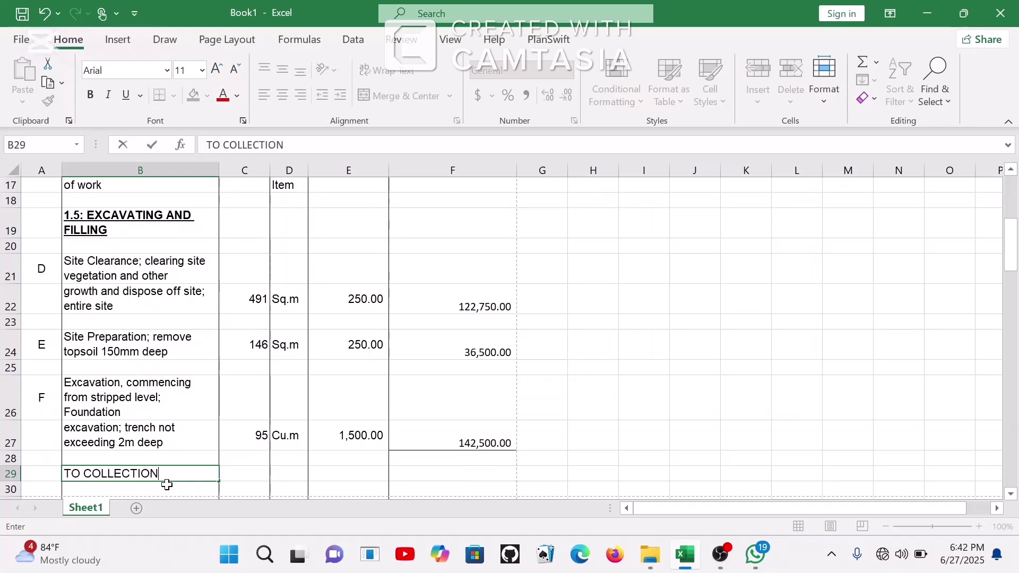
- Total the first page's amounts in F29 with a SUM over F2:F27
left_click(431, 477)
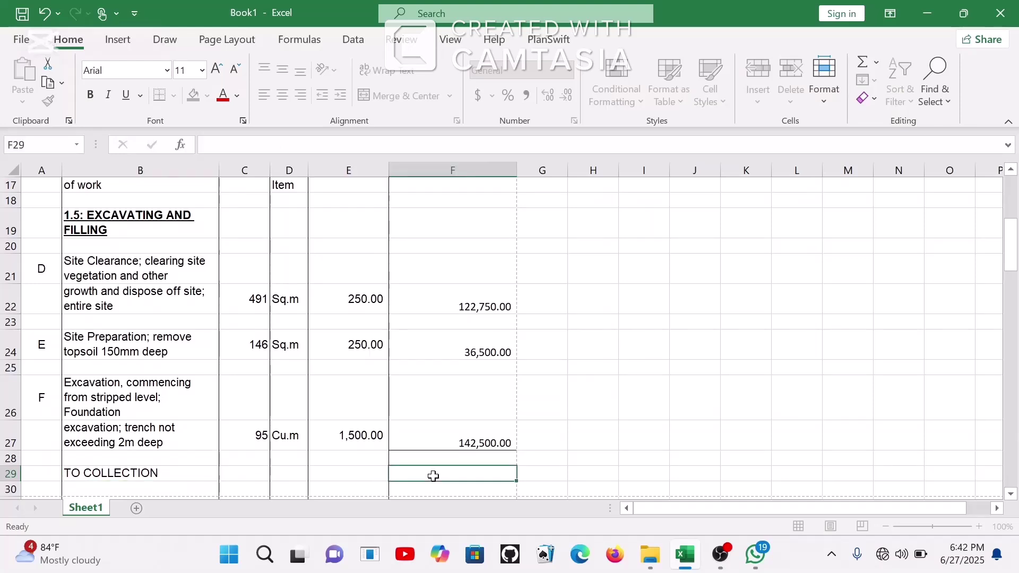
type("=")
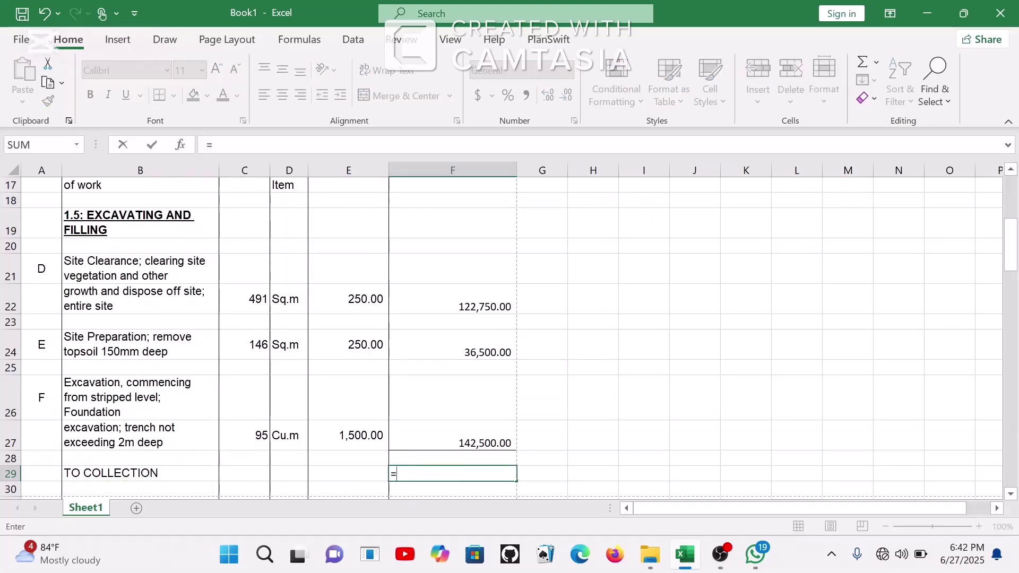
type("SU")
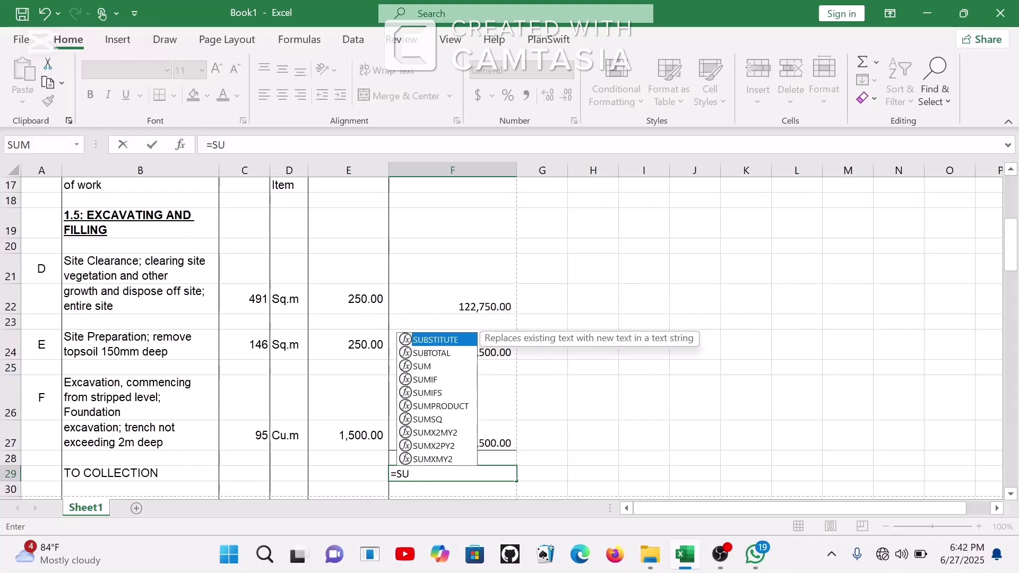
type("M(")
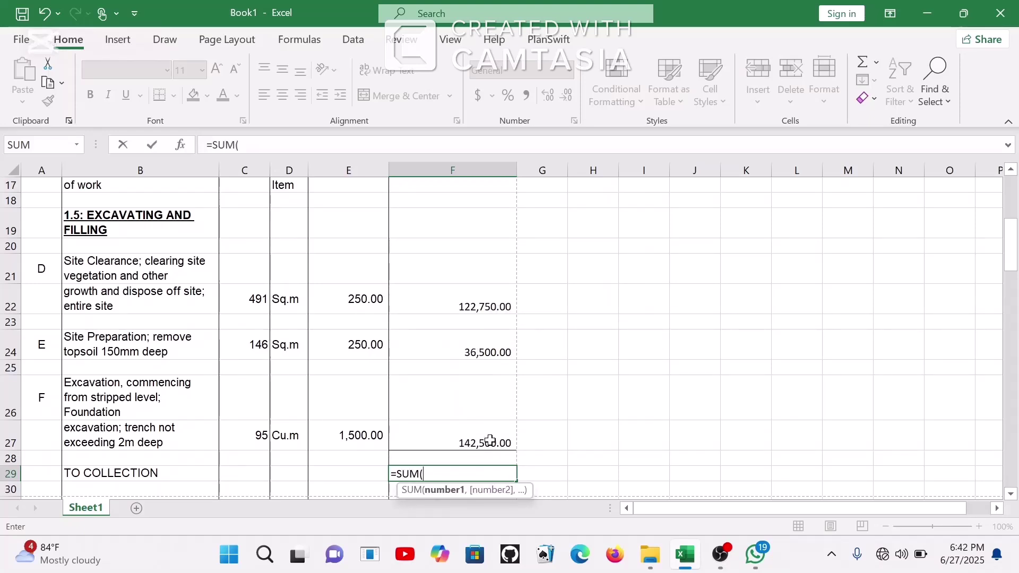
left_click_drag(490, 440, 453, 225)
key("Return")
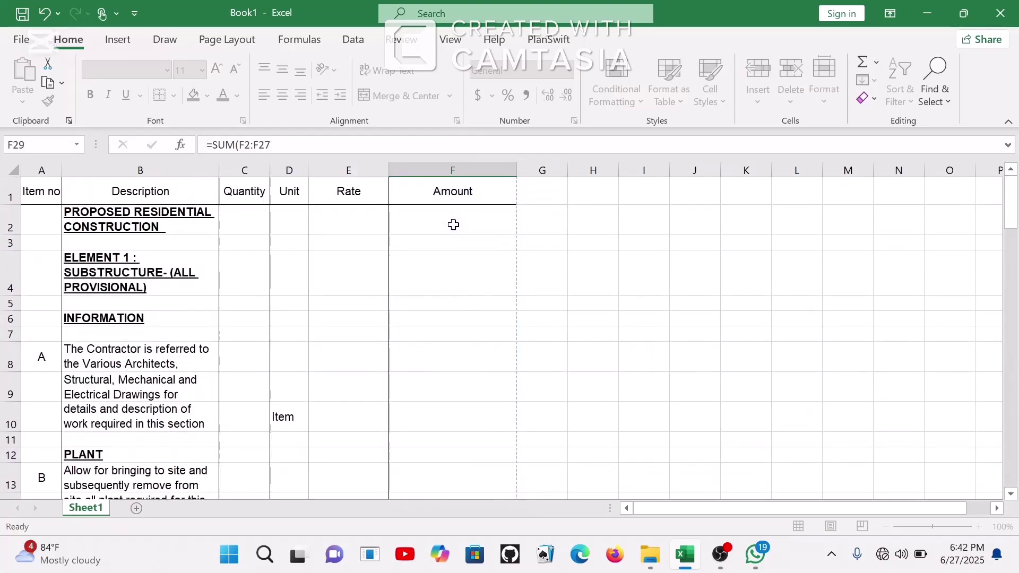
- Format the whole Amount column as Accounting with the ₦ Igbo currency symbol
scroll(454, 227, "down", 1)
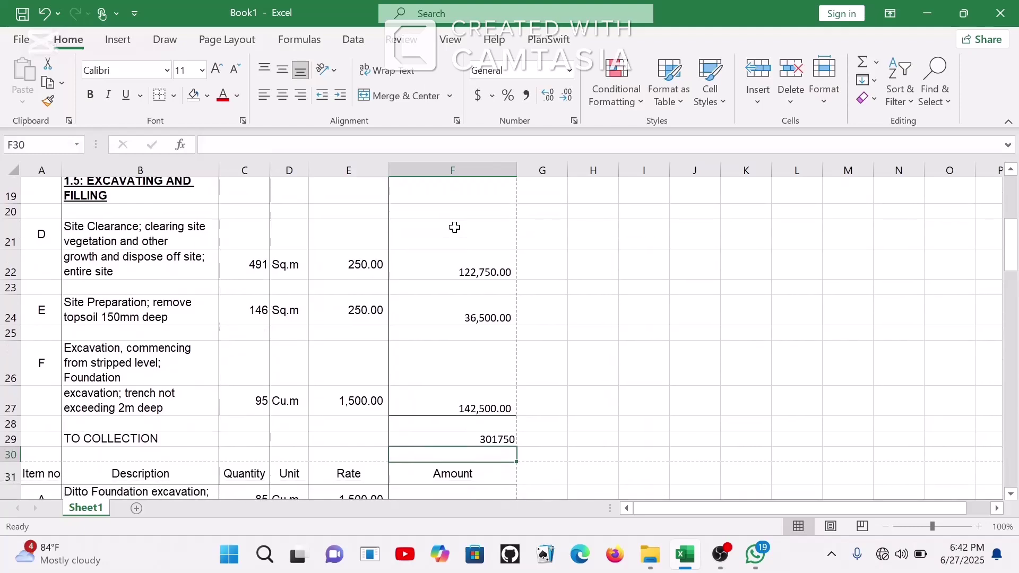
scroll(479, 278, "up", 2)
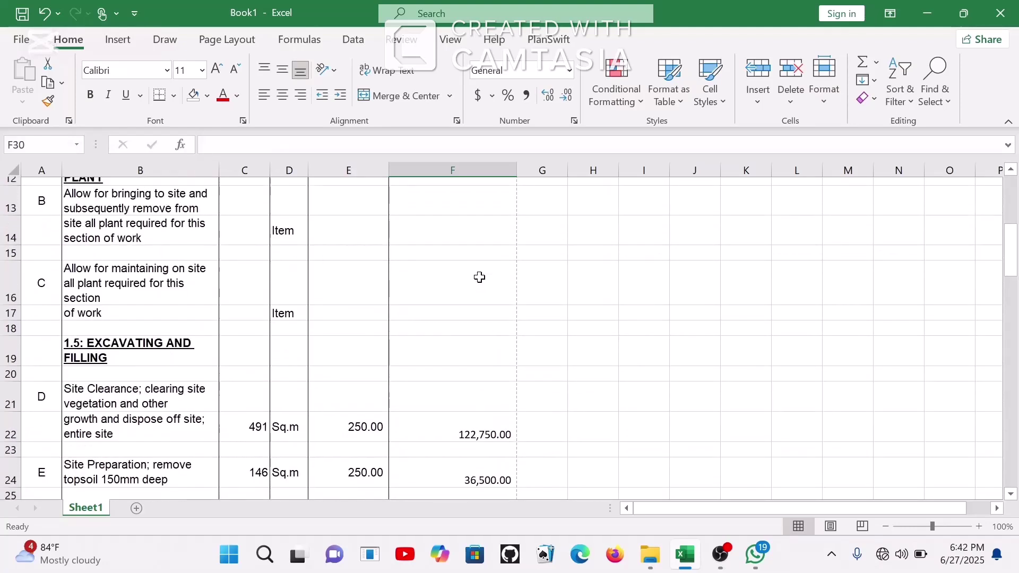
scroll(479, 278, "up", 3)
scroll(479, 277, "down", 1)
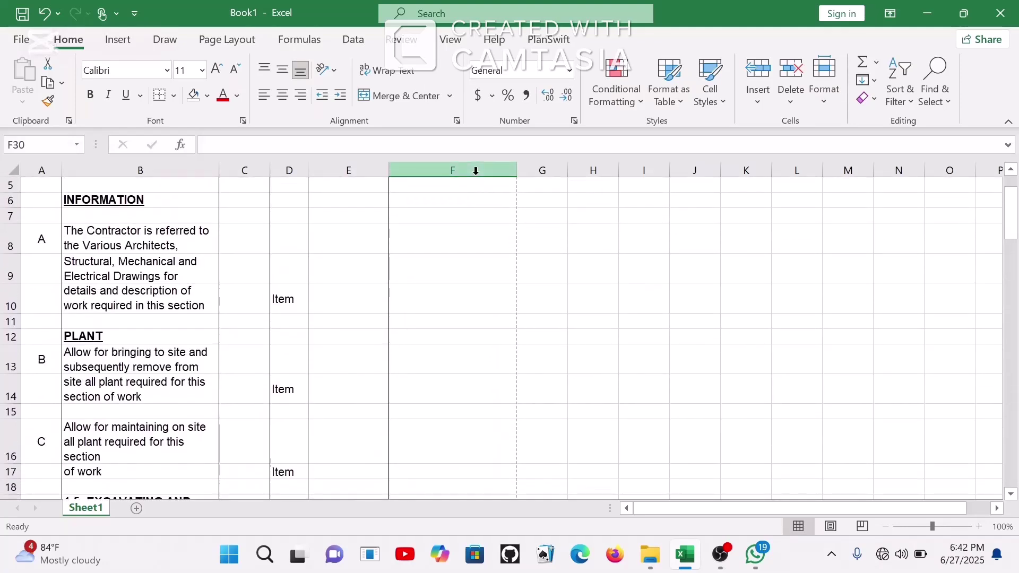
left_click(475, 171)
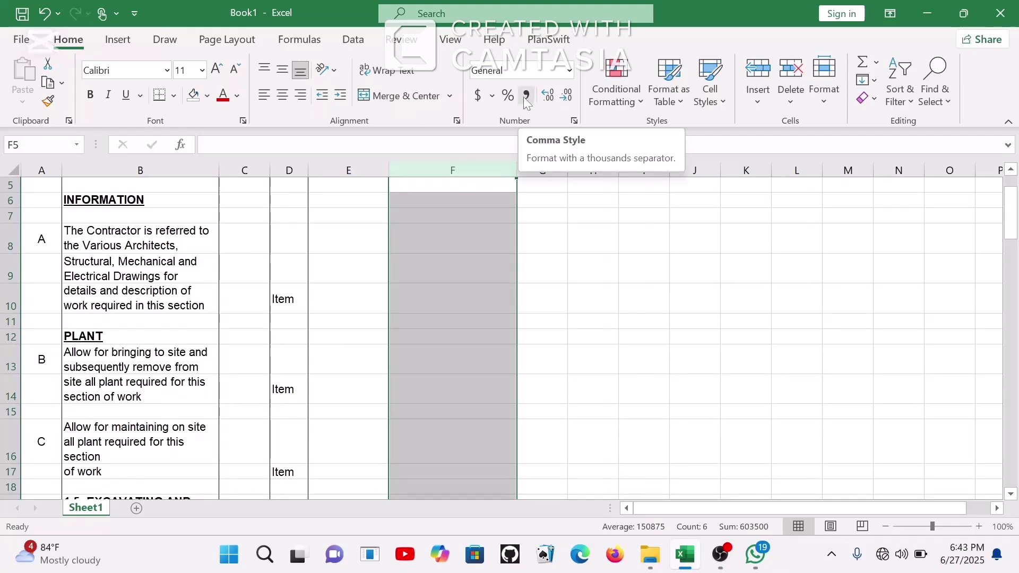
left_click(491, 102)
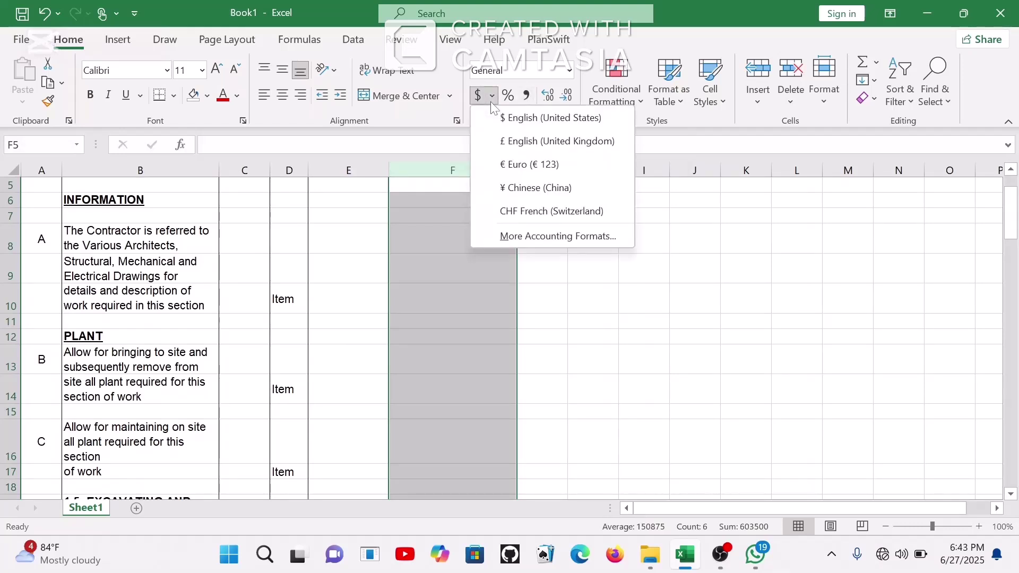
left_click(540, 233)
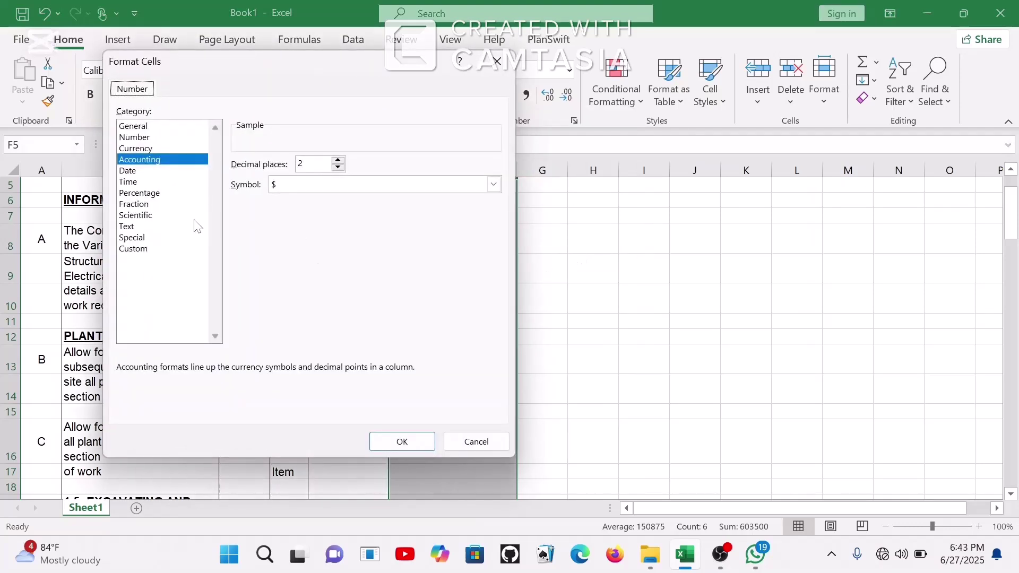
left_click(493, 185)
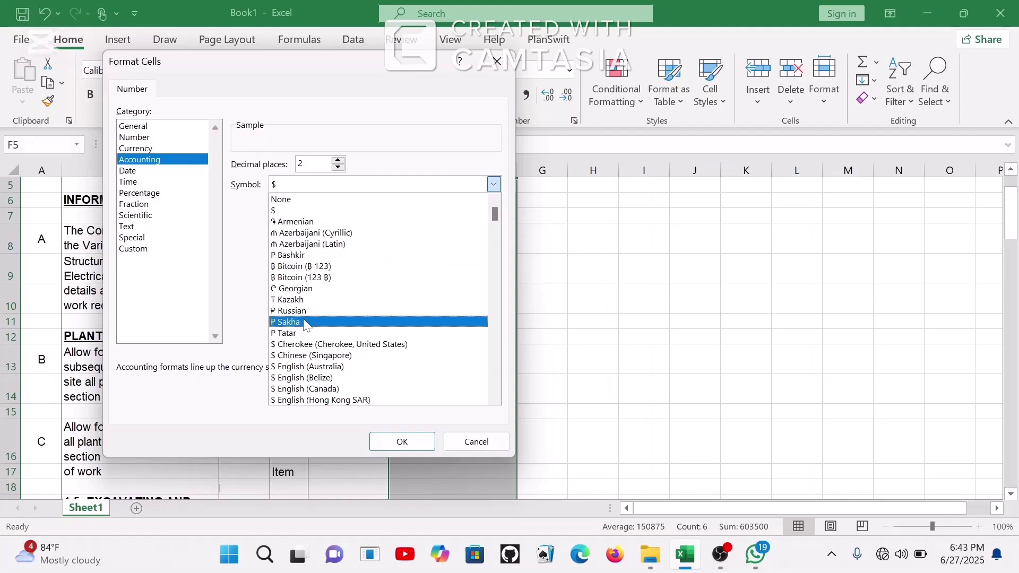
left_click_drag(494, 212, 513, 233)
left_click(393, 212)
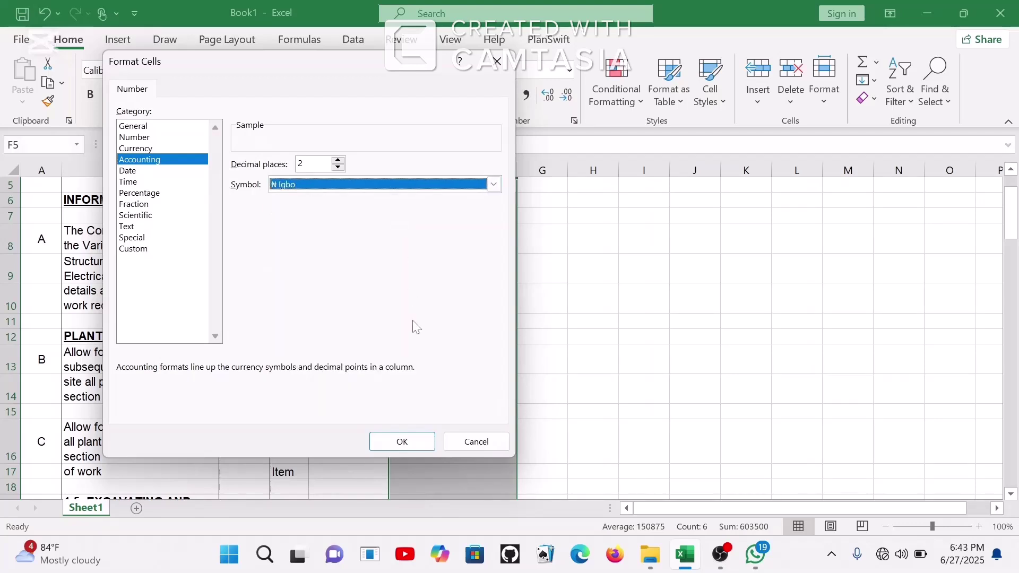
left_click(402, 441)
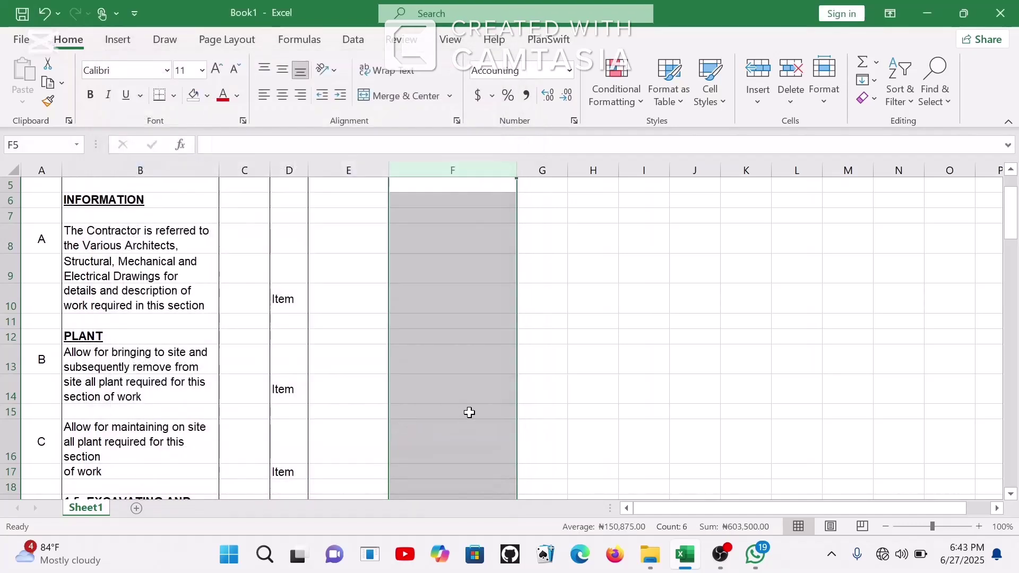
- Review the formatted amounts and collection total on the first page, and the items starting the second page
scroll(470, 413, "down", 5)
scroll(469, 412, "down", 1)
scroll(467, 414, "up", 2)
scroll(467, 420, "down", 1)
left_click(443, 457)
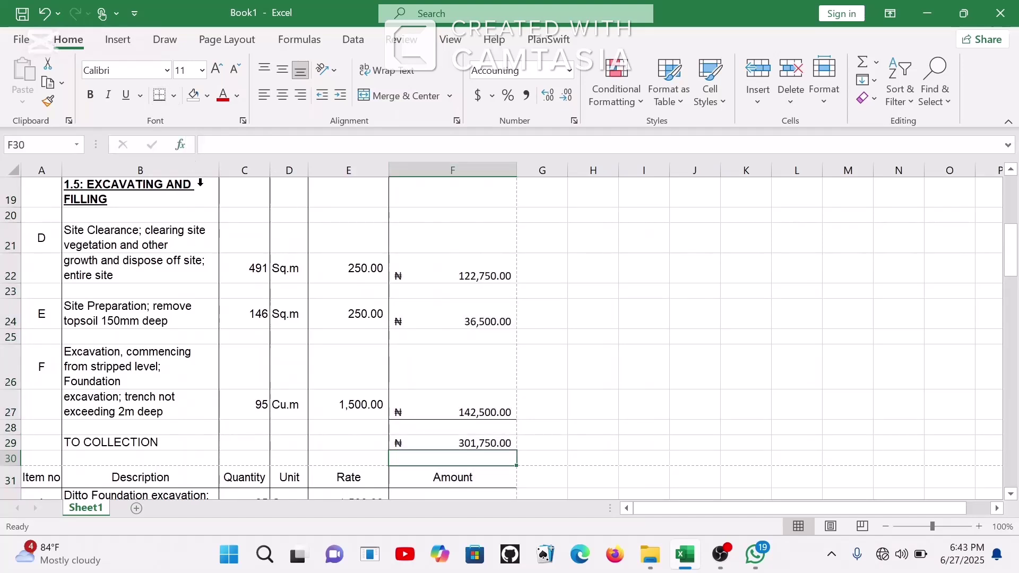
left_click(198, 311)
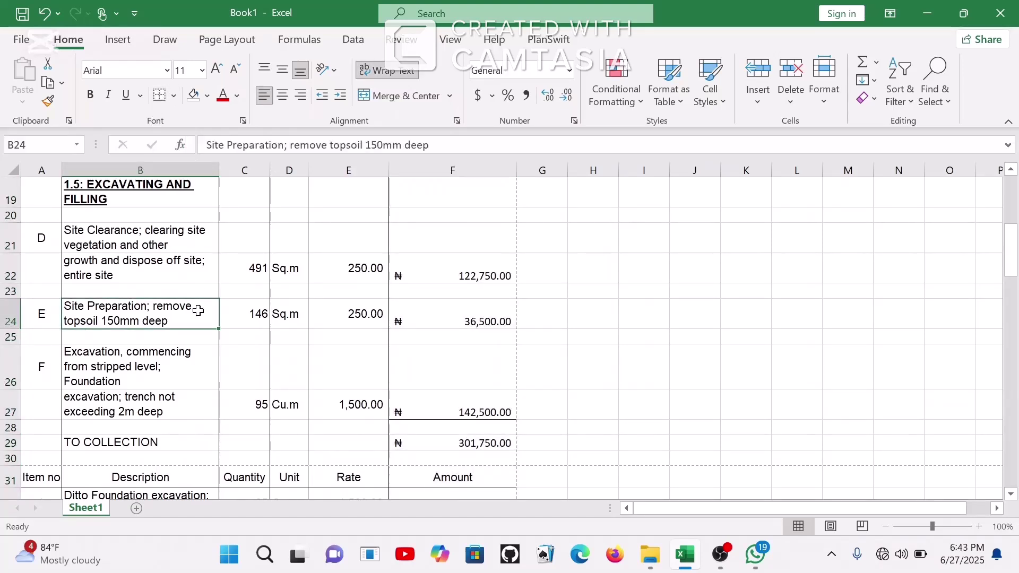
scroll(309, 378, "down", 2)
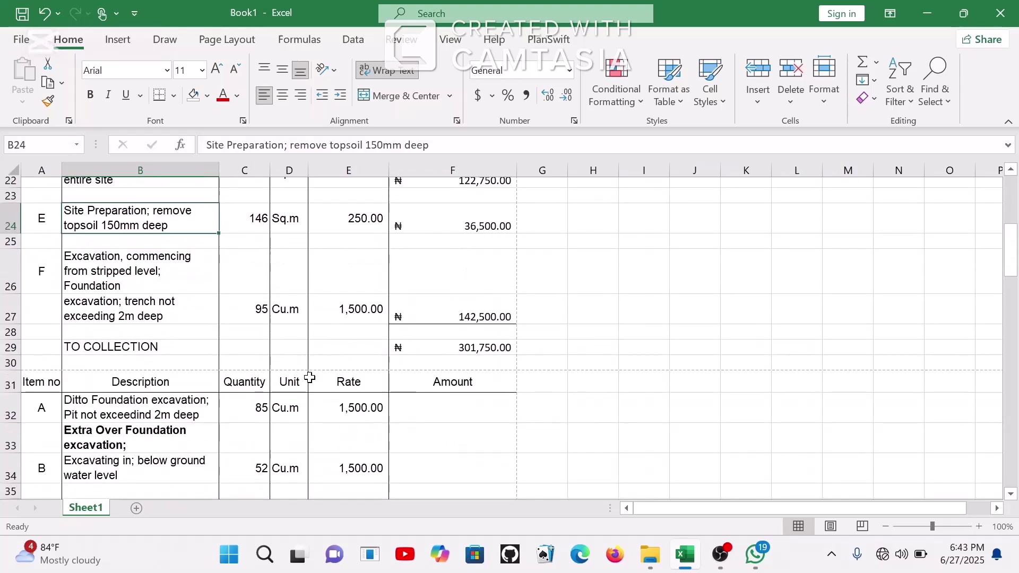
scroll(309, 377, "down", 2)
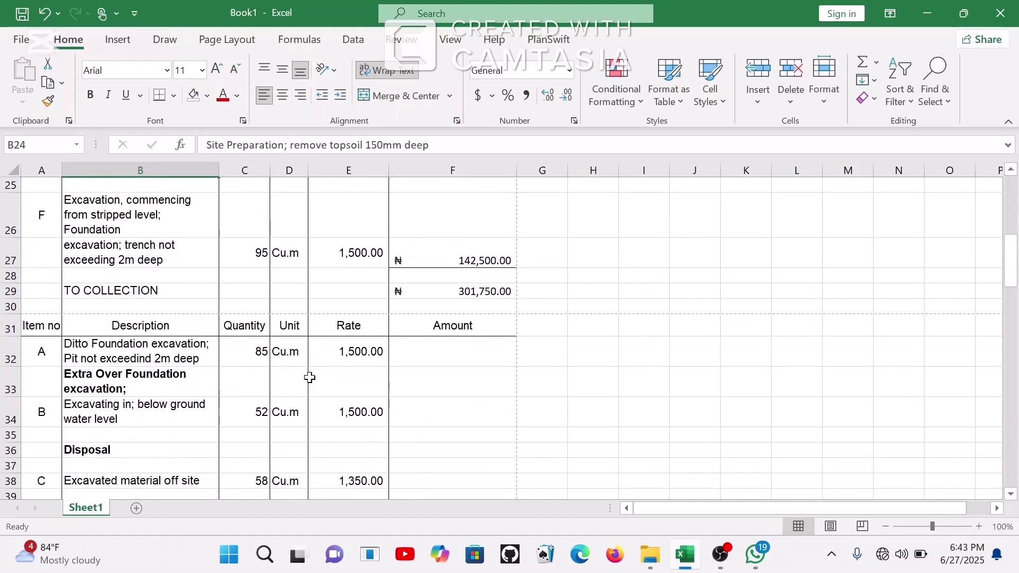
- Calculate item A's amount in F32 as quantity times rate (=C32*E32) and fill the formula down to F52
scroll(309, 378, "down", 1)
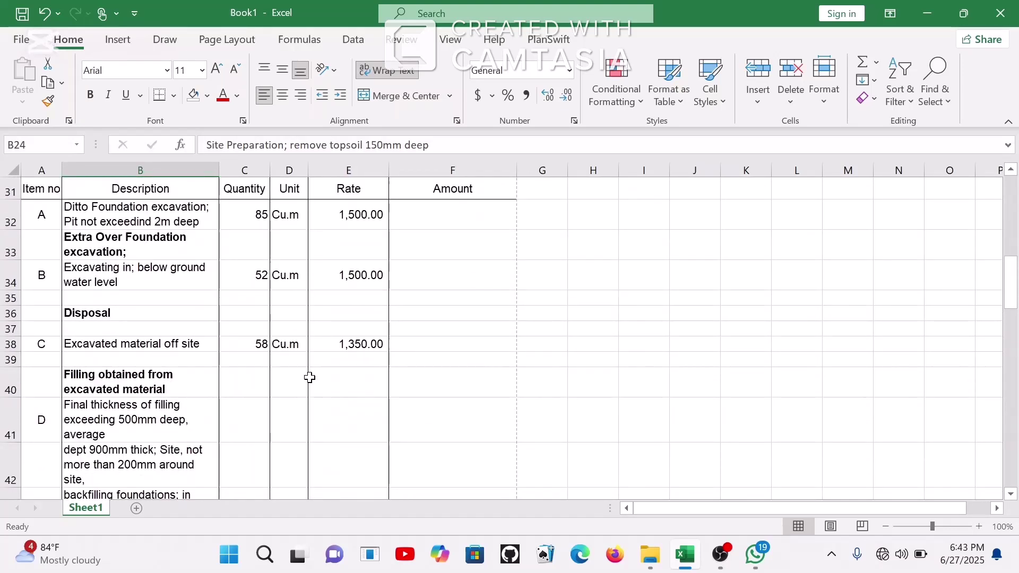
left_click(423, 223)
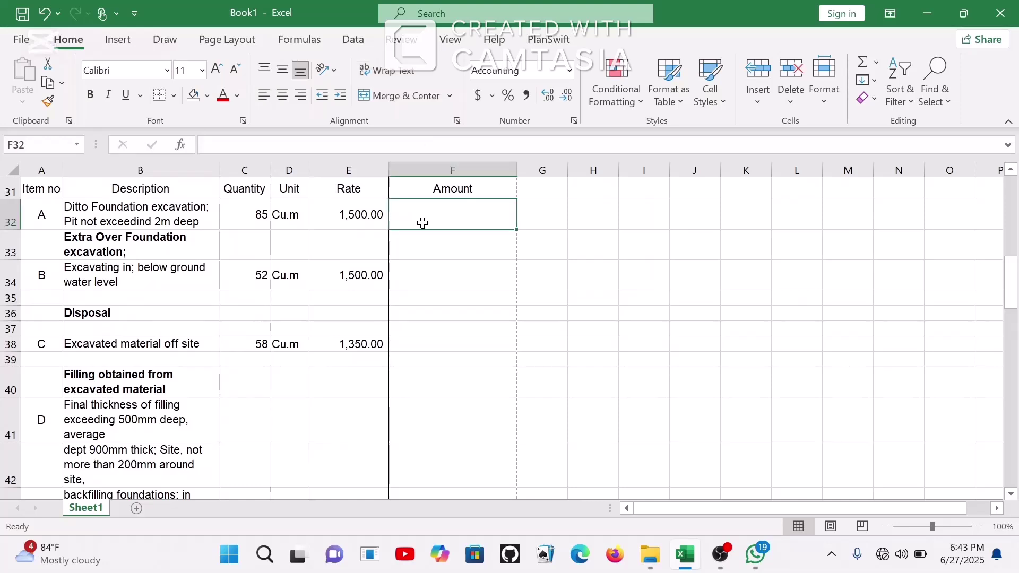
type("=")
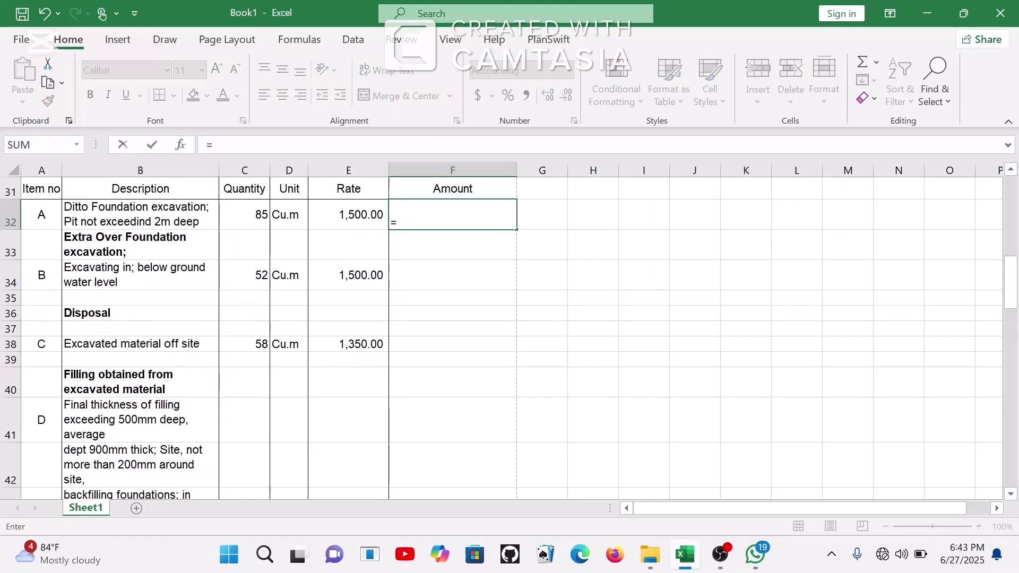
left_click(259, 213)
type("*")
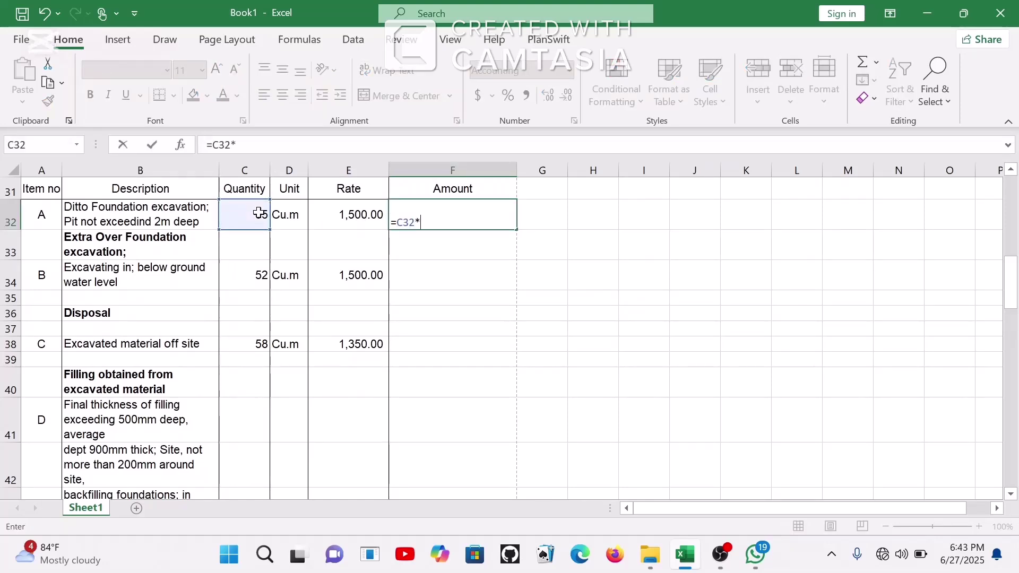
left_click(356, 217)
key("Return")
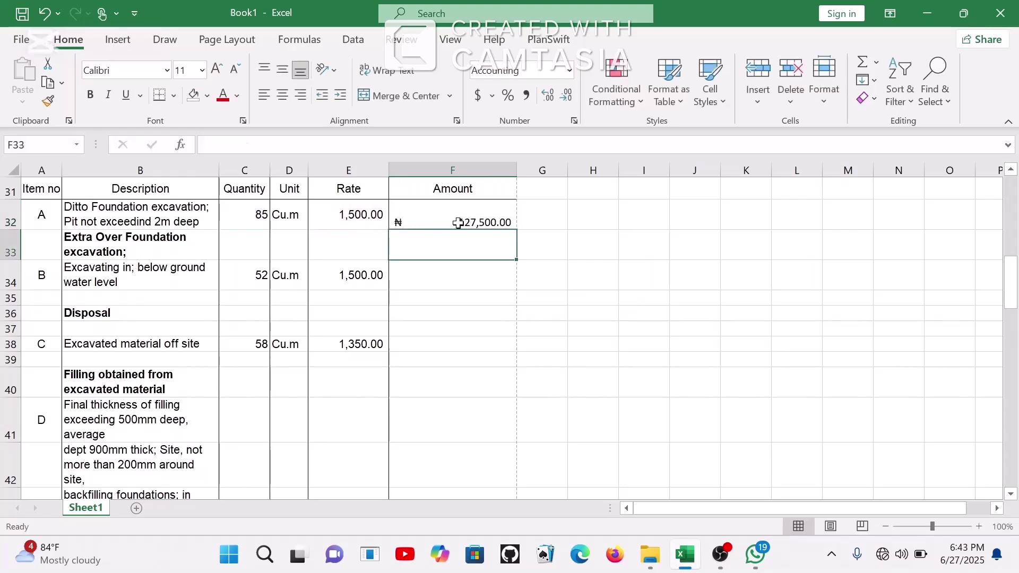
left_click(460, 222)
left_click_drag(516, 232, 433, 479)
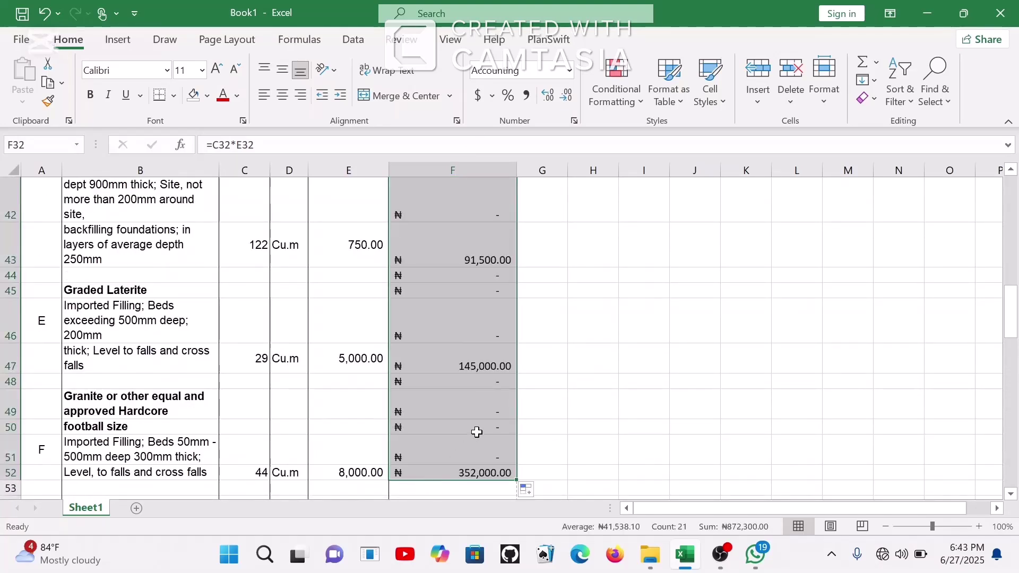
- Clear the zero amounts in the Amount column from F33 to F51, keeping only those on rows with a quantity and rate
scroll(477, 431, "up", 5)
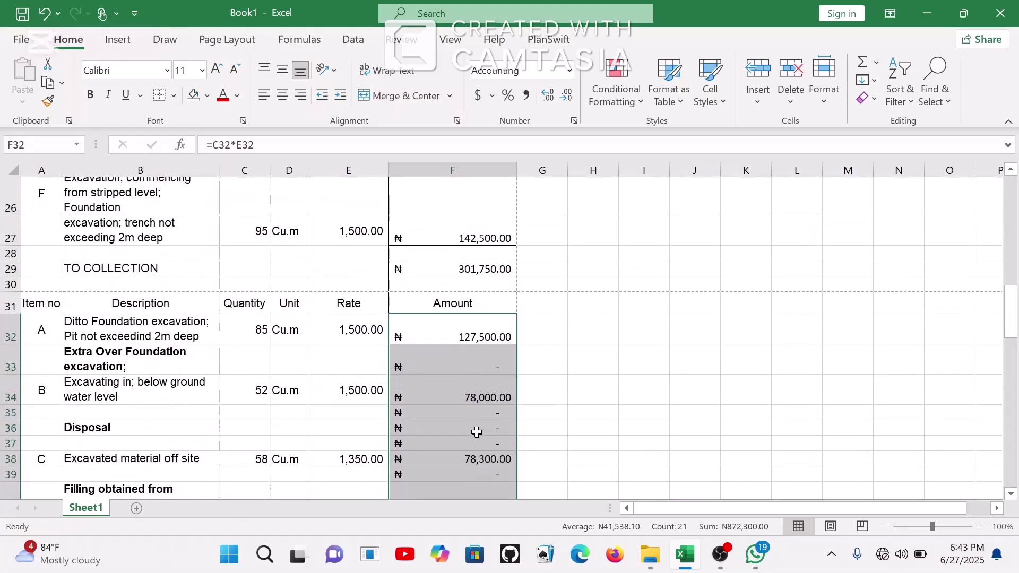
left_click(494, 375)
key("Delete")
key("Down")
key("Down")
key("Delete")
key("Down")
key("Delete")
key("Down")
key("Delete")
key("Down")
key("Down")
key("Delete")
key("Down")
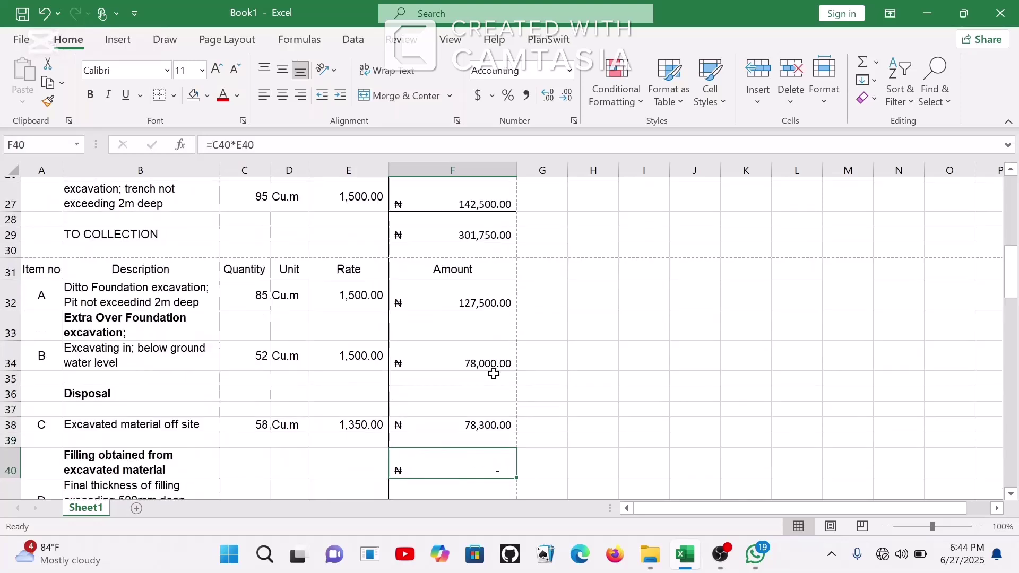
key("Delete")
key("Down")
key("Delete")
key("Down")
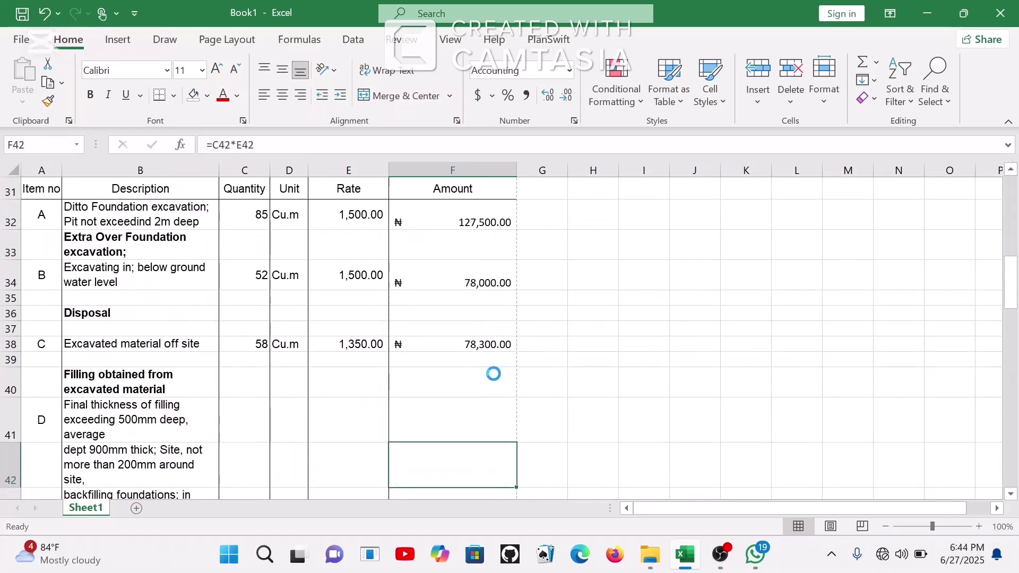
key("Delete")
key("Down")
key("Down")
key("Delete")
key("Down")
key("Down")
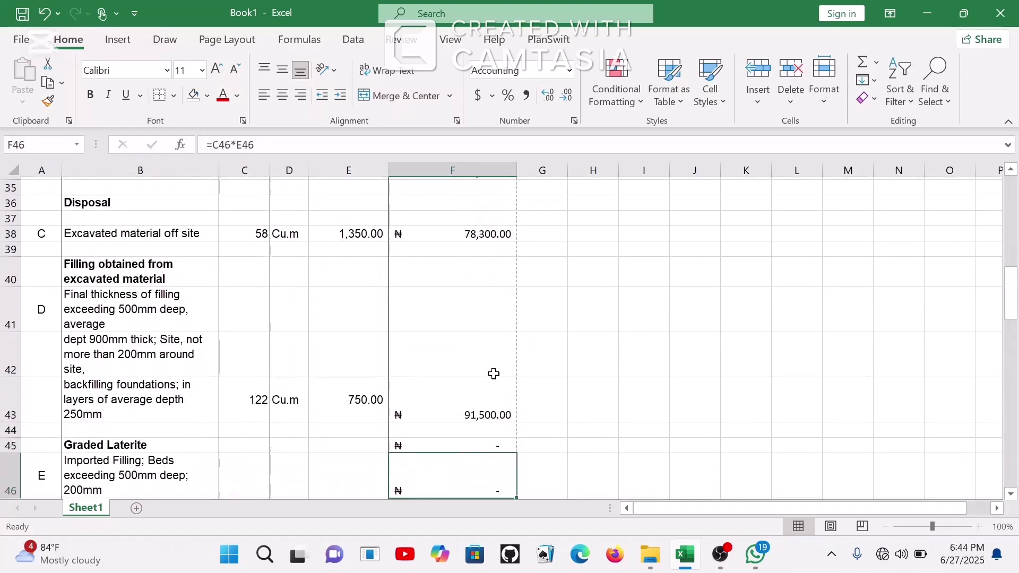
key("Up")
key("Delete")
key("Down")
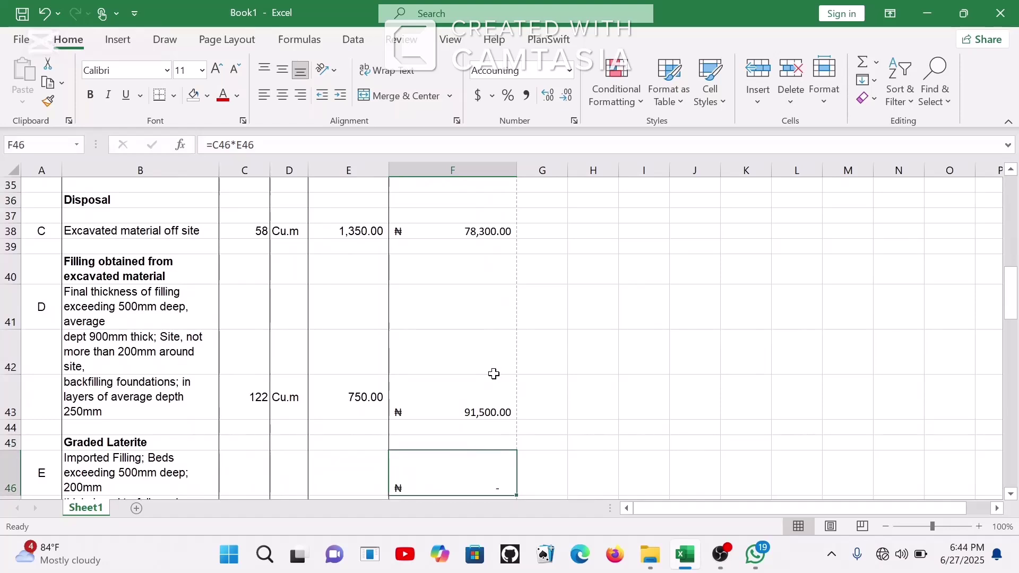
key("Delete")
key("Down")
key("Down")
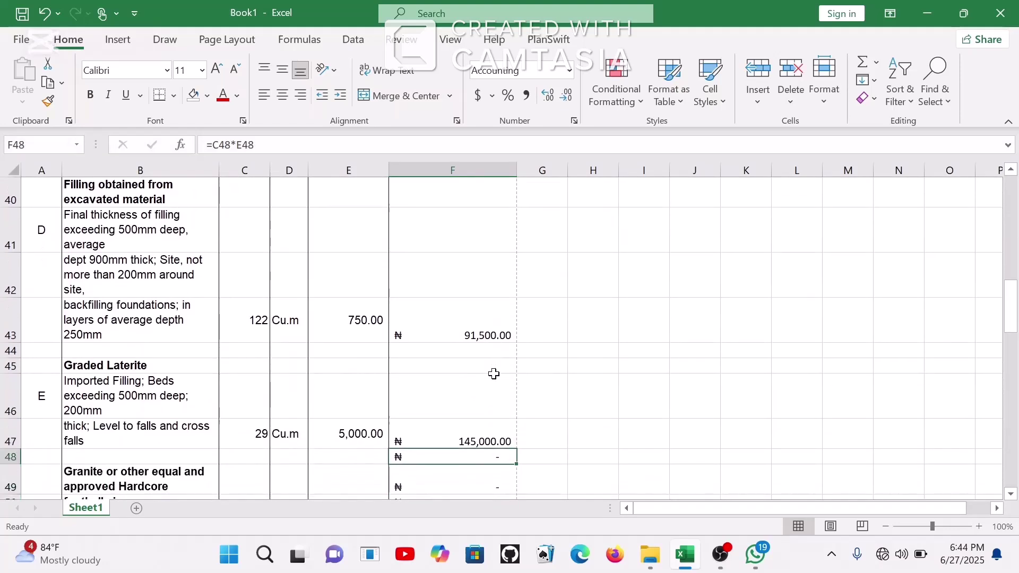
key("Delete")
key("Down")
key("Delete")
key("Down")
key("Down")
key("Up")
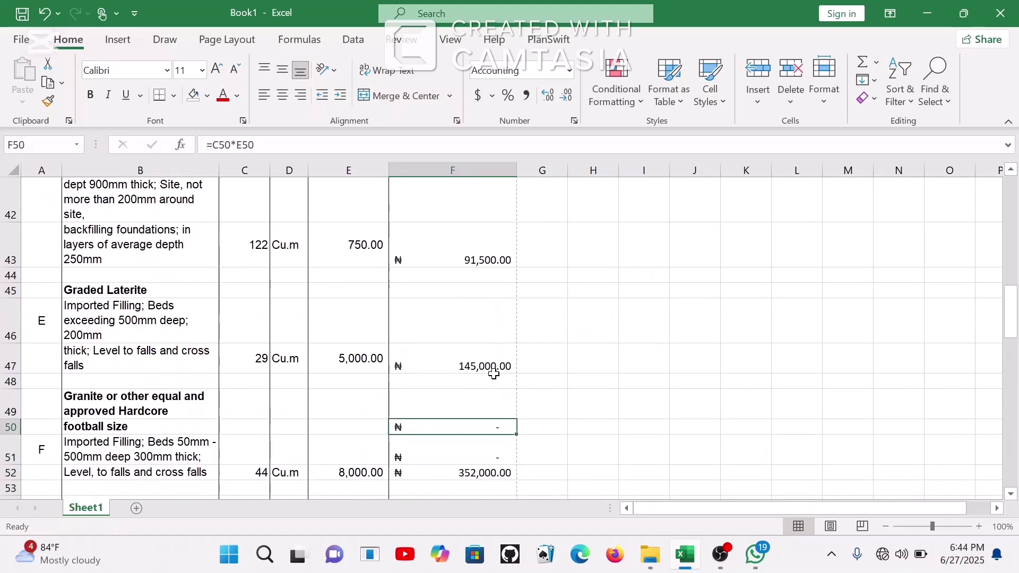
key("Delete")
key("Down")
key("Delete")
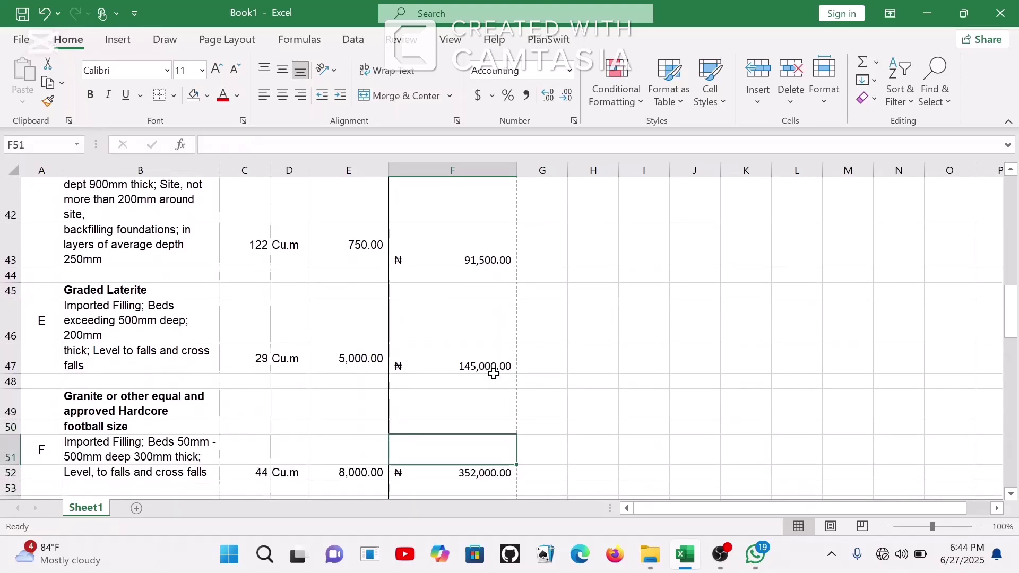
key("Down")
key("Down")
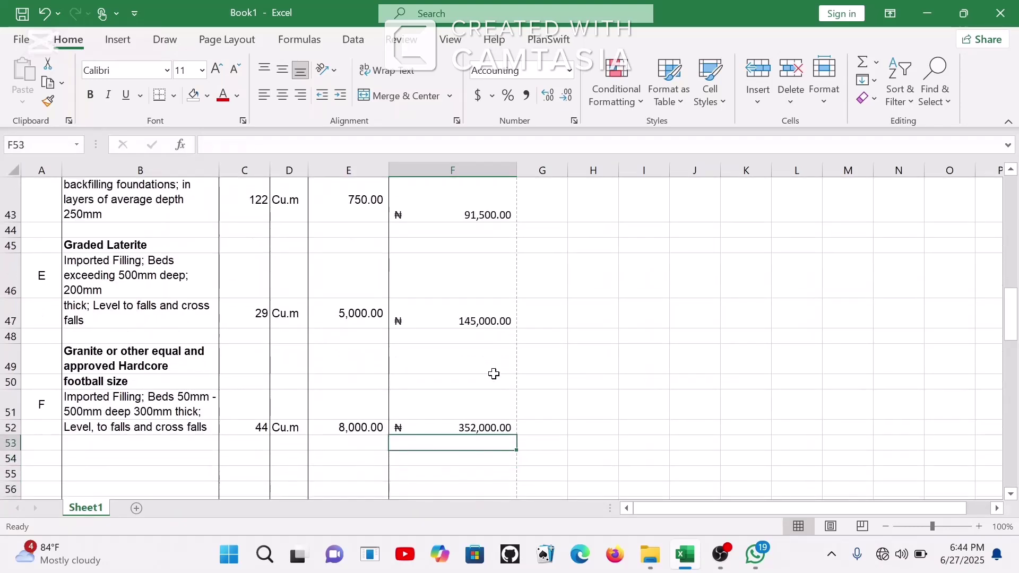
- Add a bottom border under the last amount in F52 and enter the label TO COLLECTION in B60
key("Up")
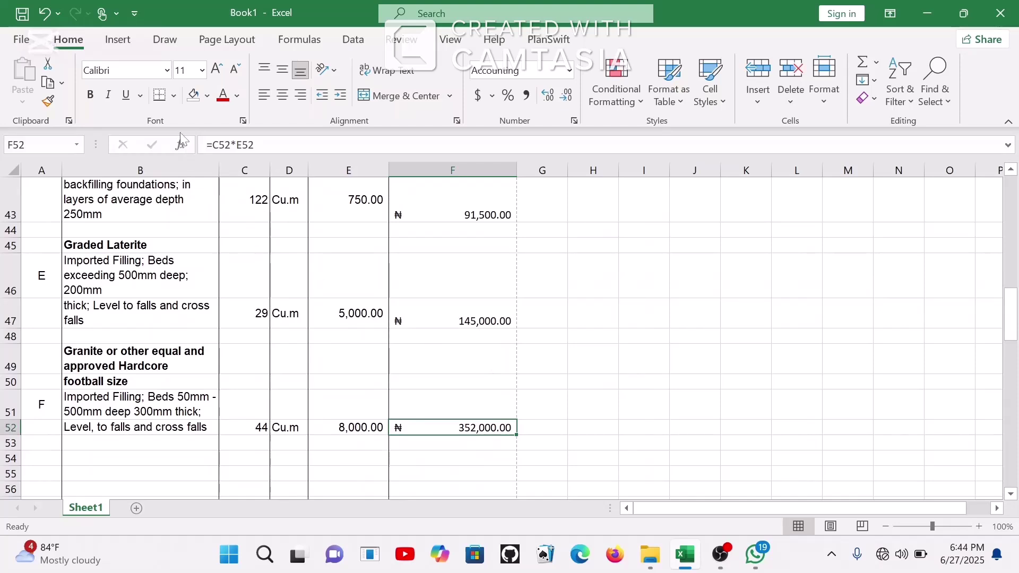
scroll(306, 247, "down", 1)
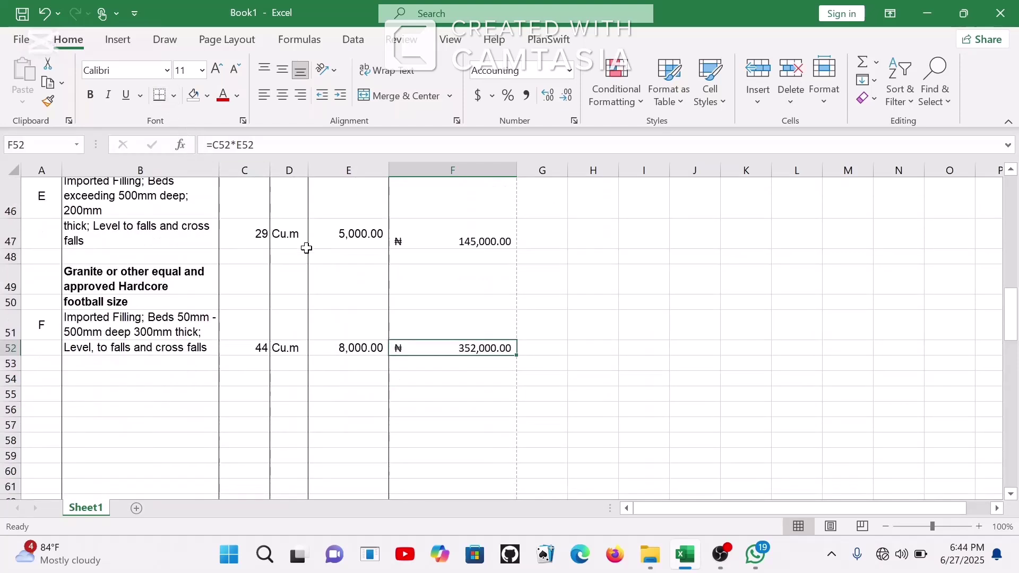
scroll(321, 393, "up", 1)
left_click(132, 471)
type("TO COLLECTION")
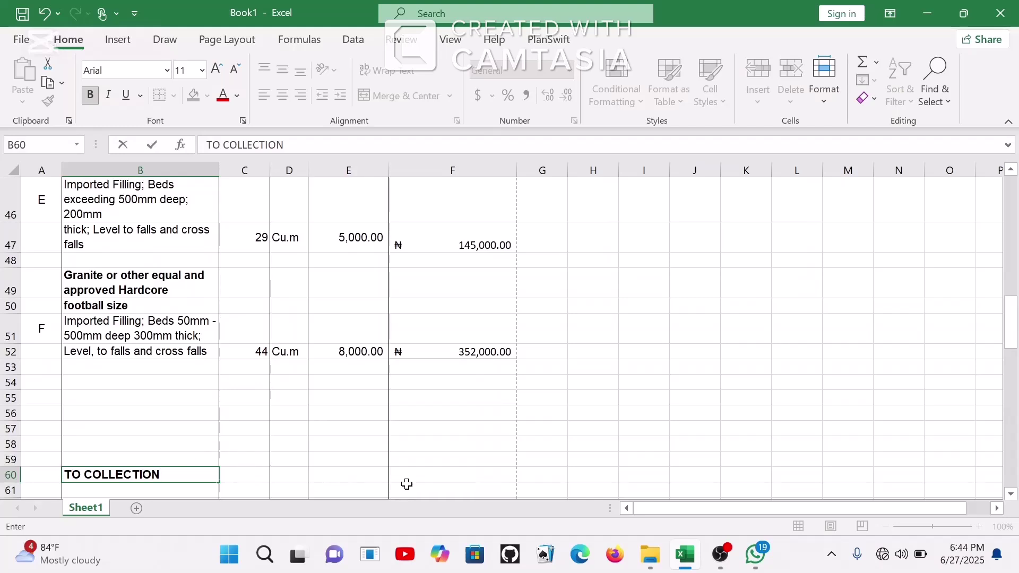
- Total the second page's amounts in F60 with a SUM formula
left_click(421, 477)
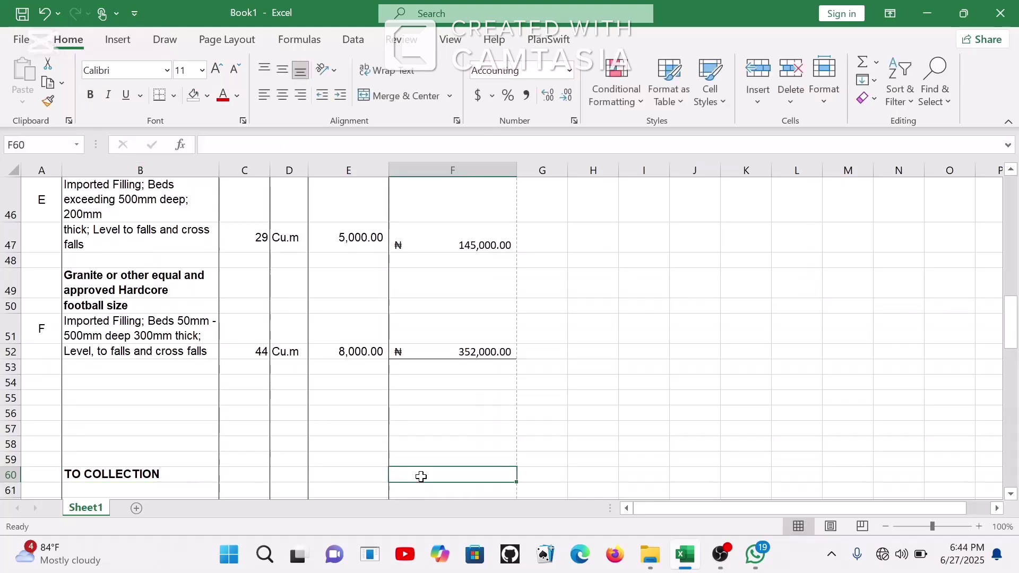
type("=SUM(")
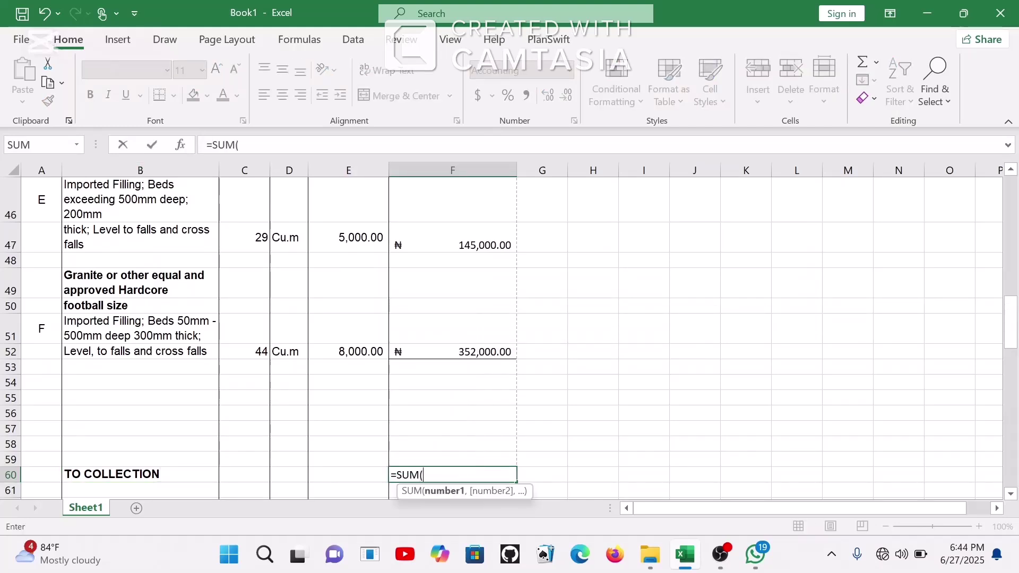
left_click_drag(454, 354, 433, 341)
key("Return")
scroll(461, 363, "down", 2)
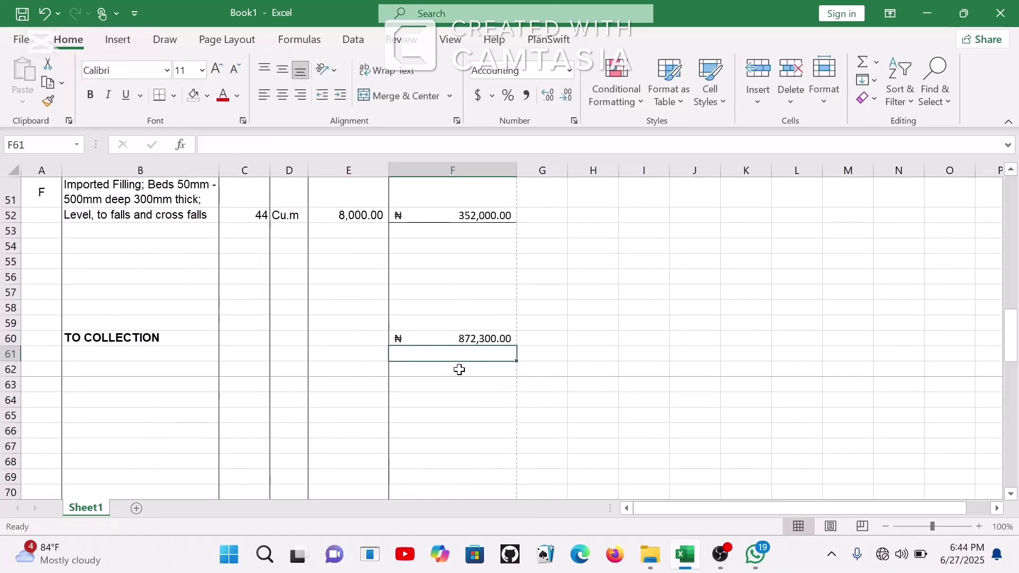
- Enter the label SUBSTRUCTURE in B67 of the Description column, below the second page's collection
left_click(459, 369)
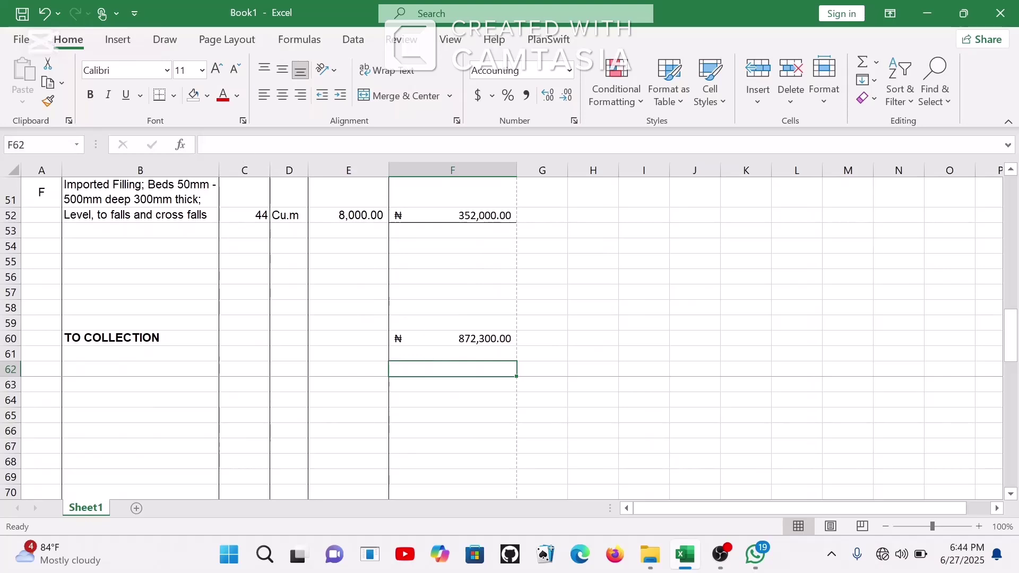
left_click(356, 275)
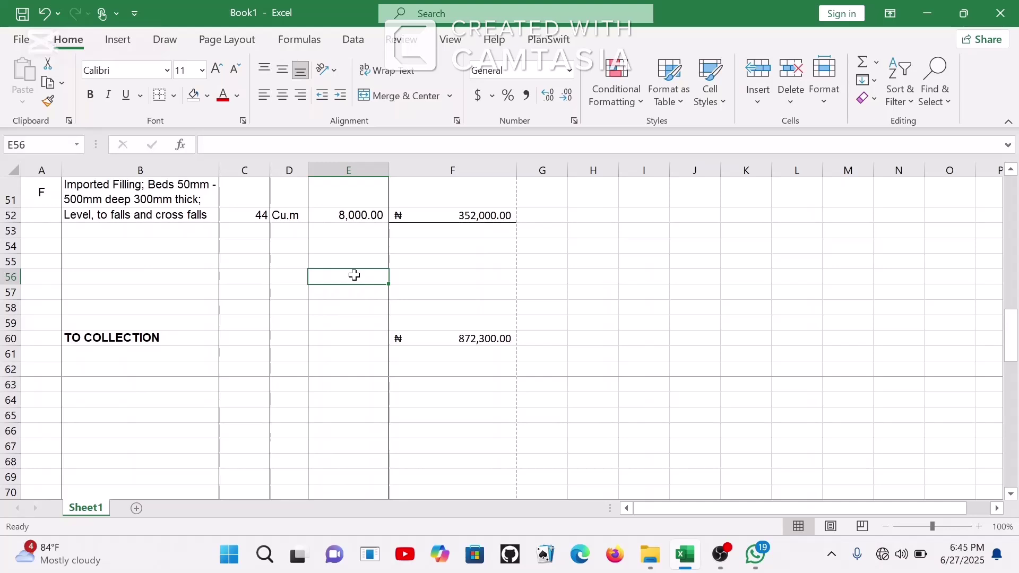
left_click(131, 450)
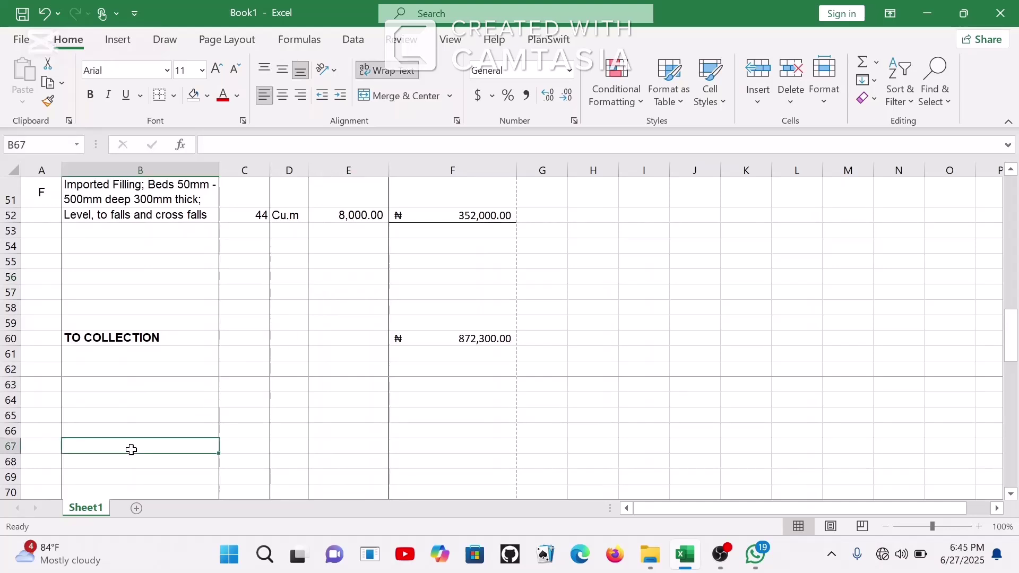
type("SUBSTRUCTURE")
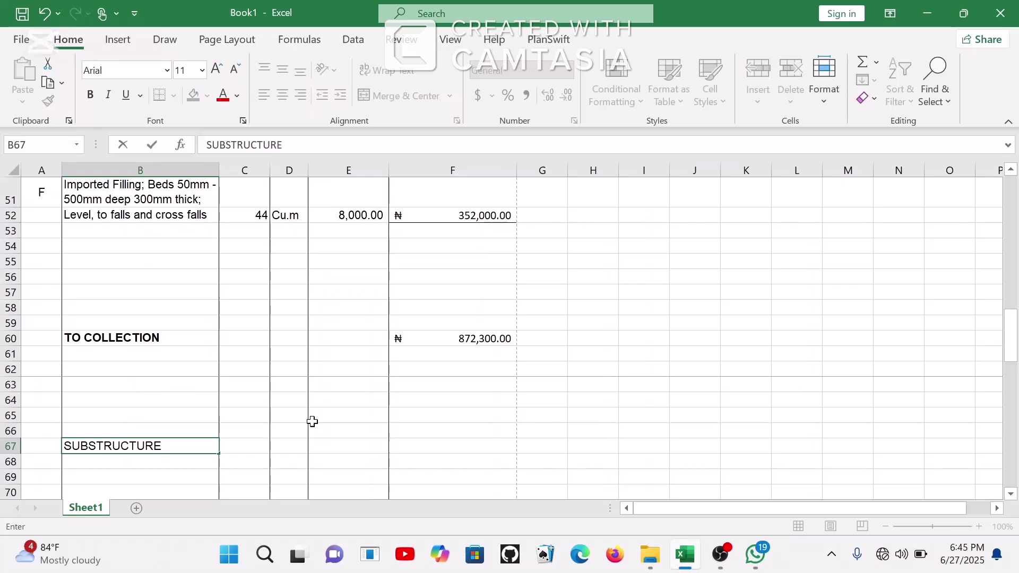
- Calculate the substructure total in F67 by adding the two page collections, F60 and F29
left_click(419, 444)
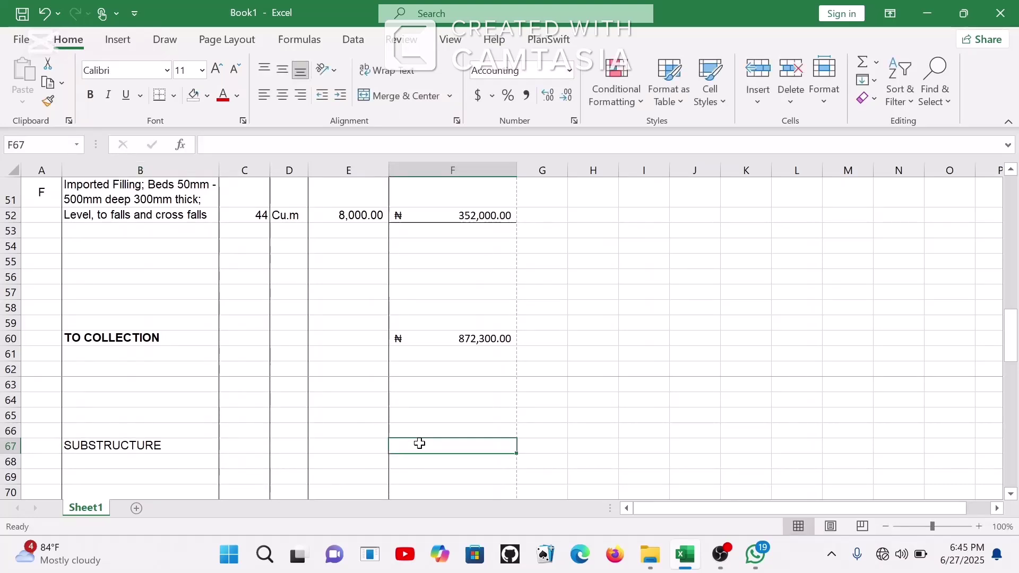
type("=")
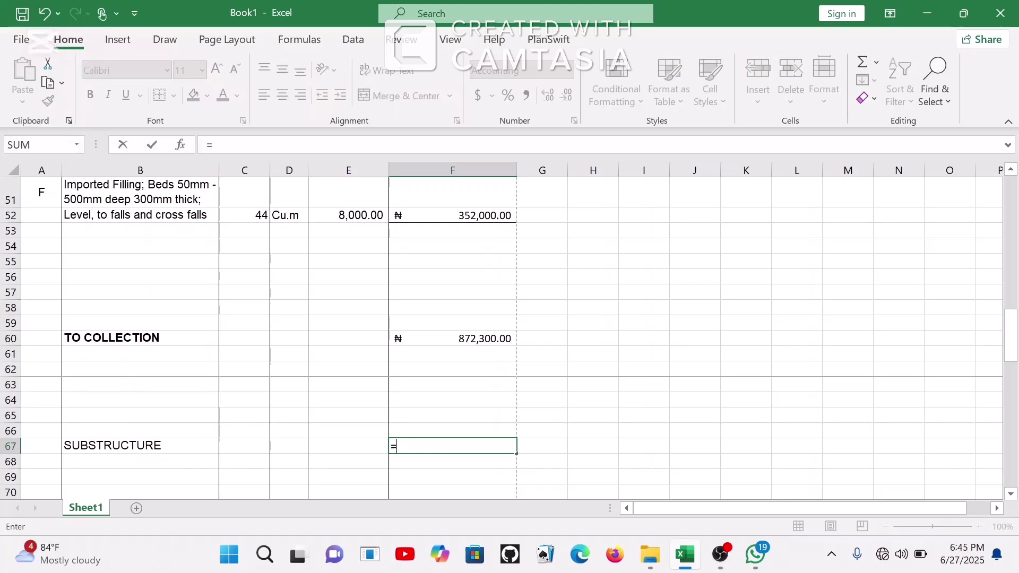
left_click(459, 340)
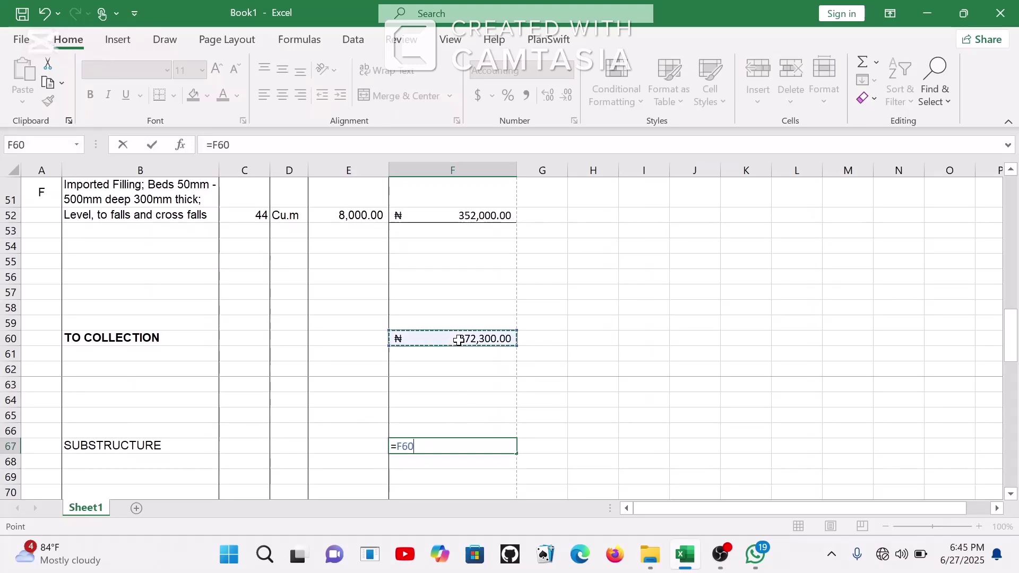
type("+")
scroll(459, 340, "up", 12)
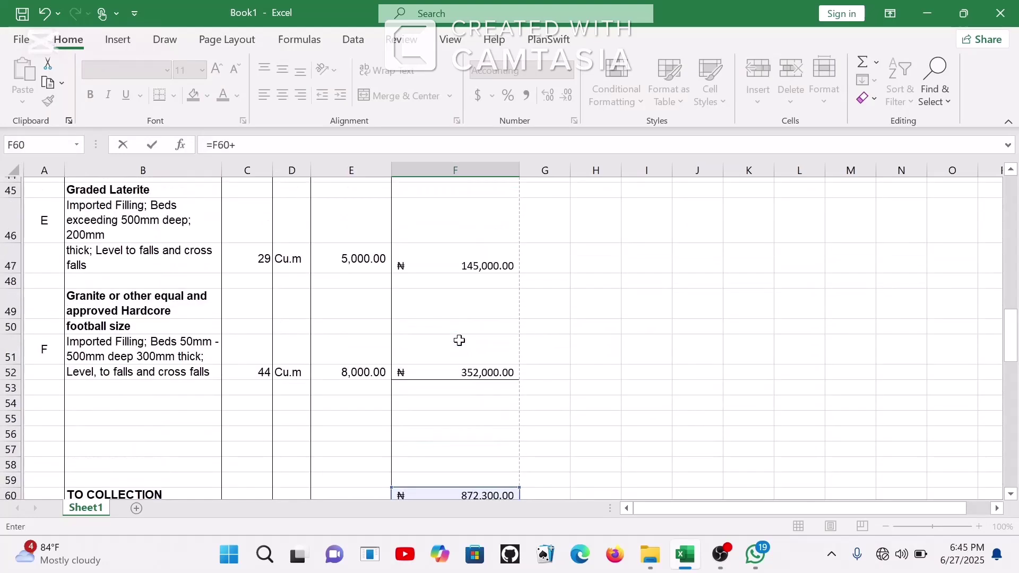
scroll(458, 340, "down", 1)
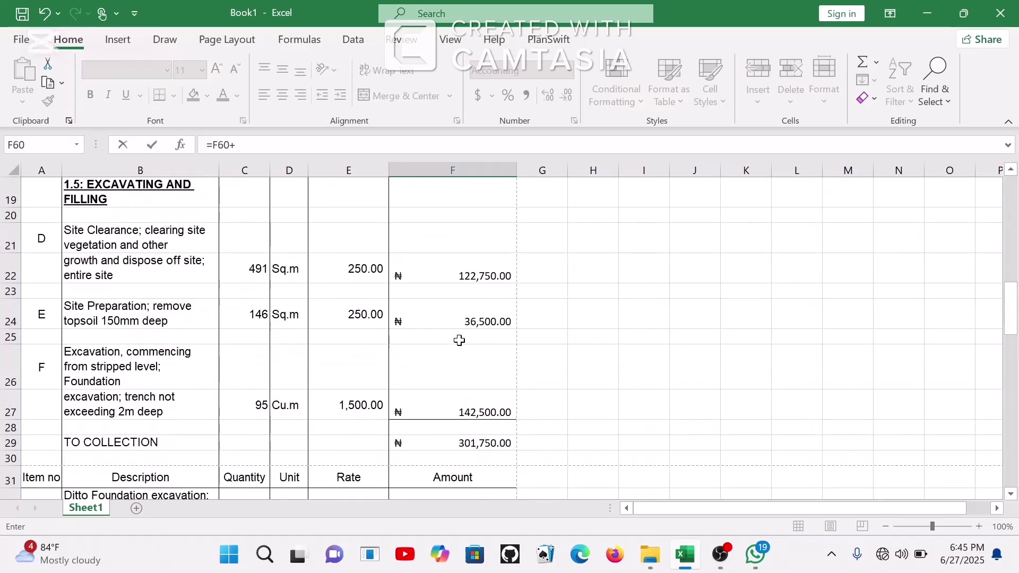
scroll(440, 425, "down", 1)
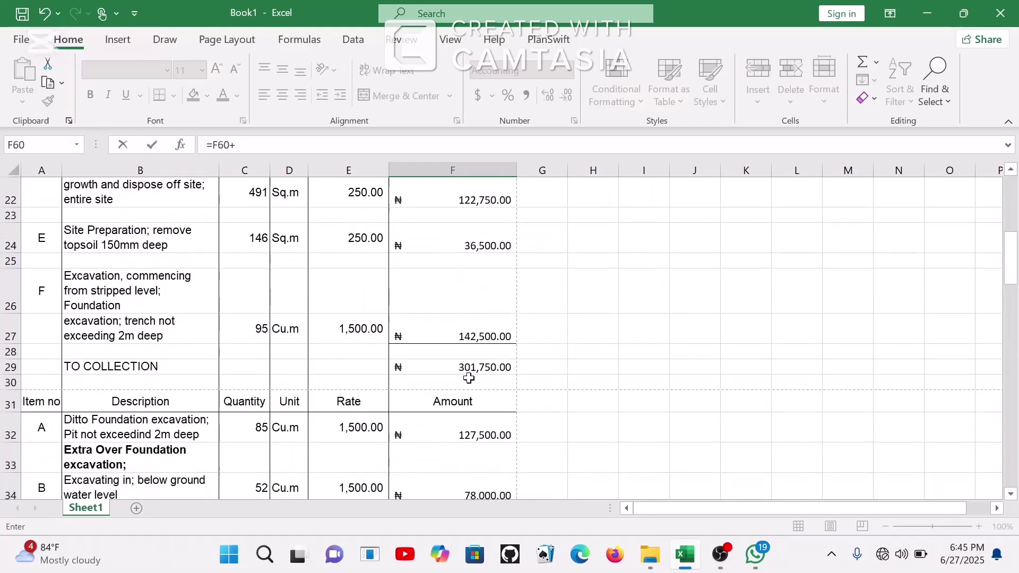
left_click(480, 363)
key("Return")
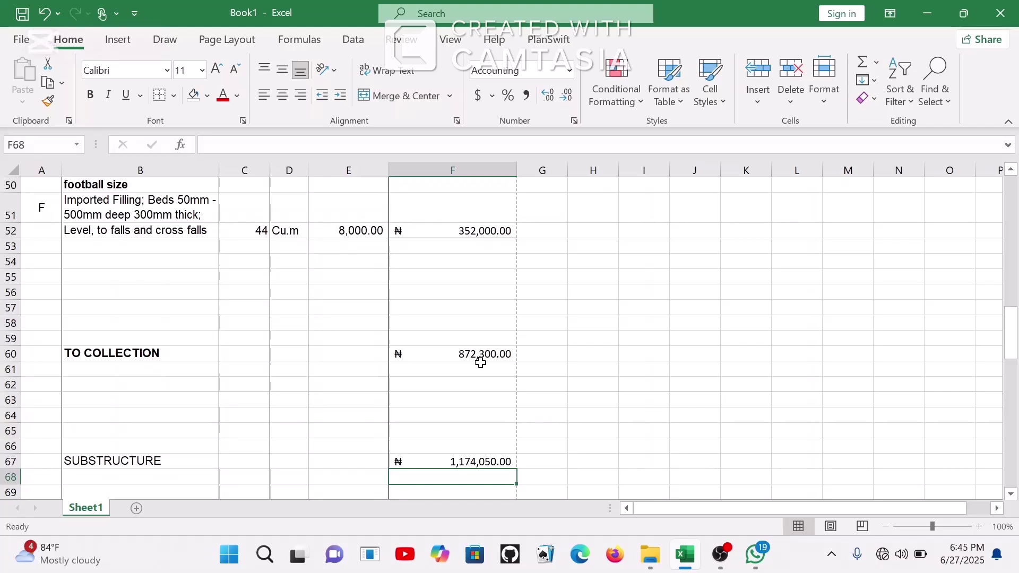
- Enter the label ADD VAT(7.5%) in B69 below SUBSTRUCTURE and clear the percentage value from C69
scroll(342, 430, "down", 2)
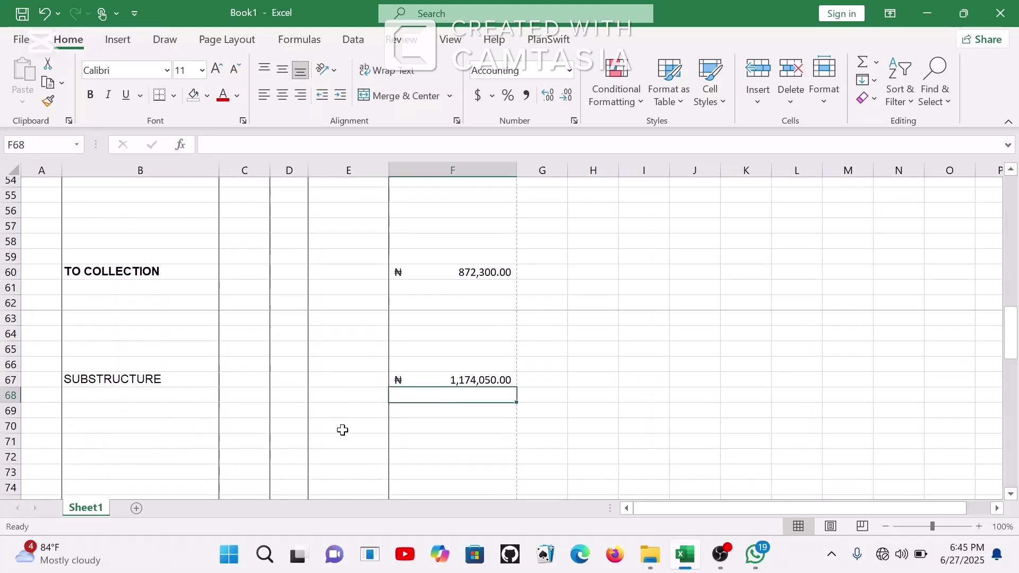
left_click(173, 402)
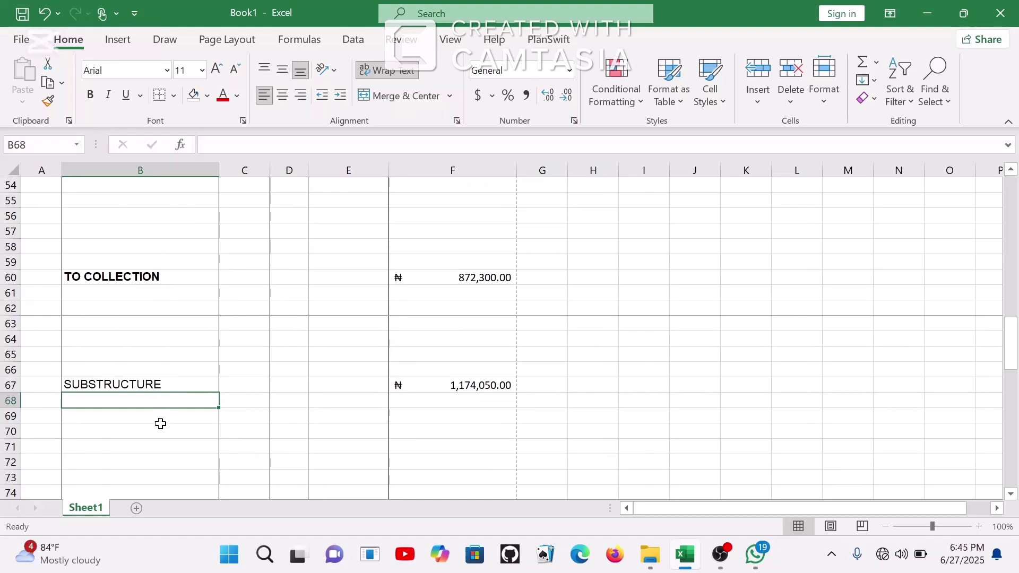
left_click(166, 421)
type("ADD")
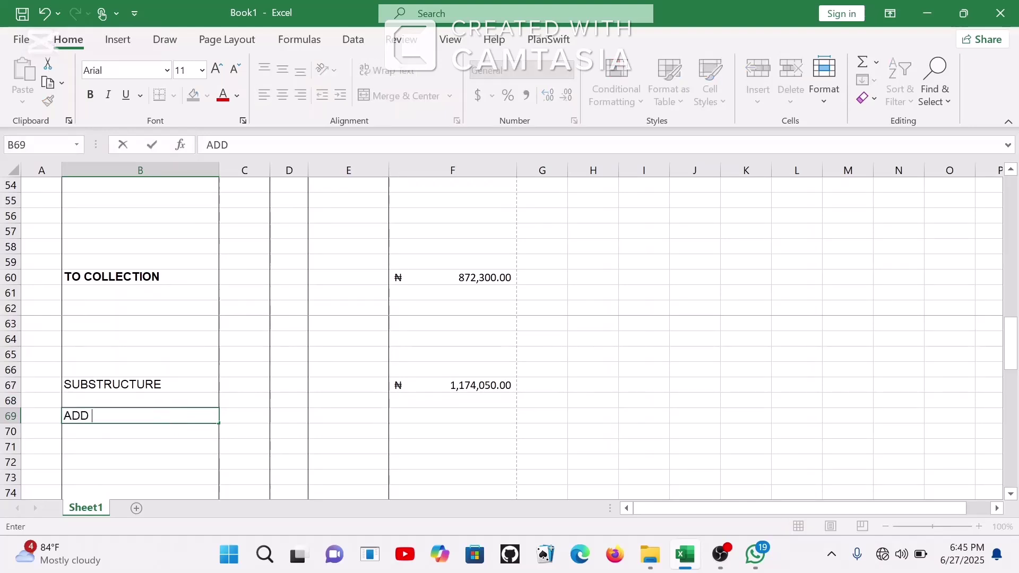
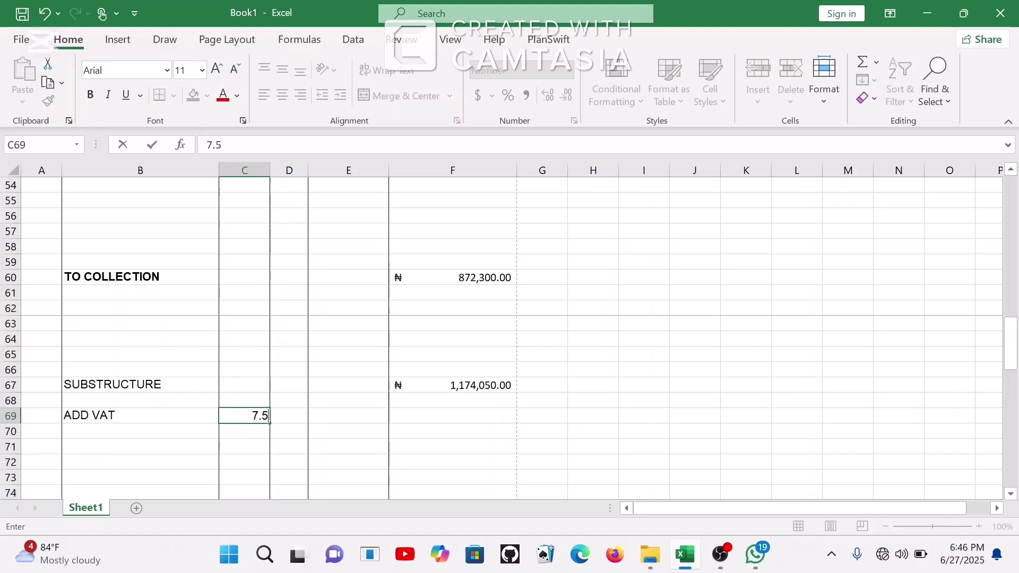
left_click(181, 416)
key("F2")
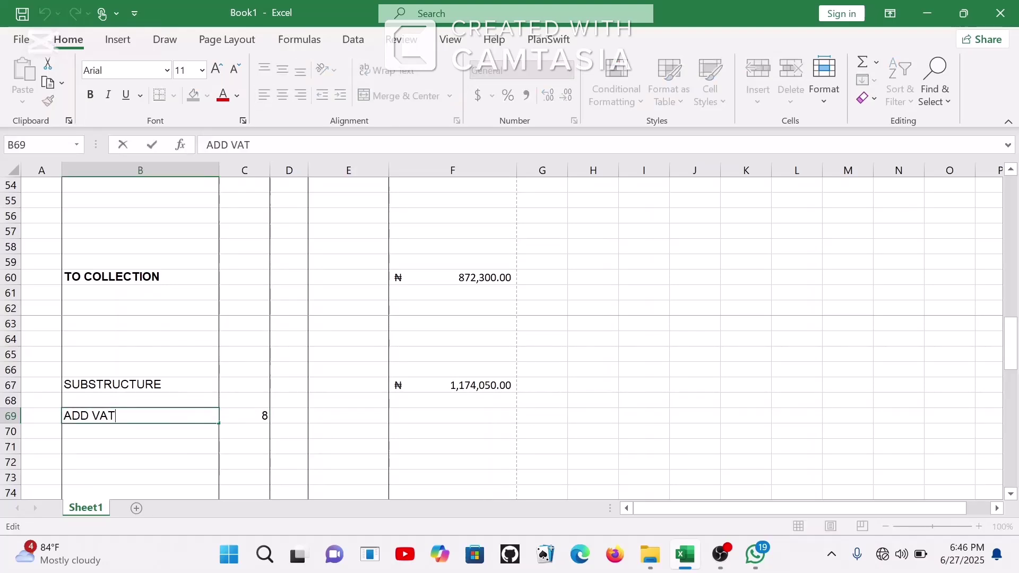
type("(7.5%")
left_click(250, 413)
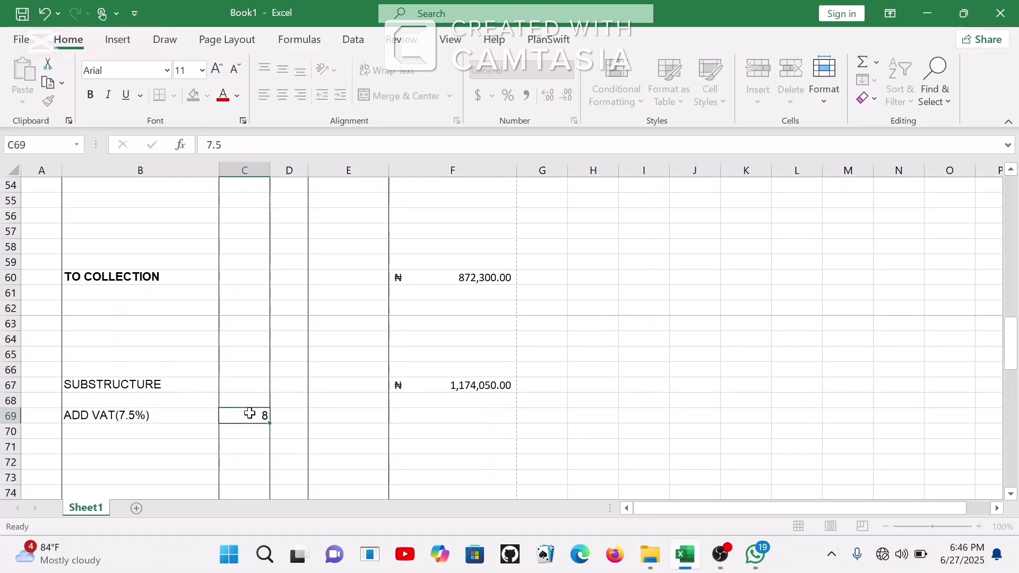
key("Delete")
- Calculate the VAT amount in F69 as 7.5% of the substructure total, using the formula =7.5%*F67
key("Right")
key("Right")
key("Right")
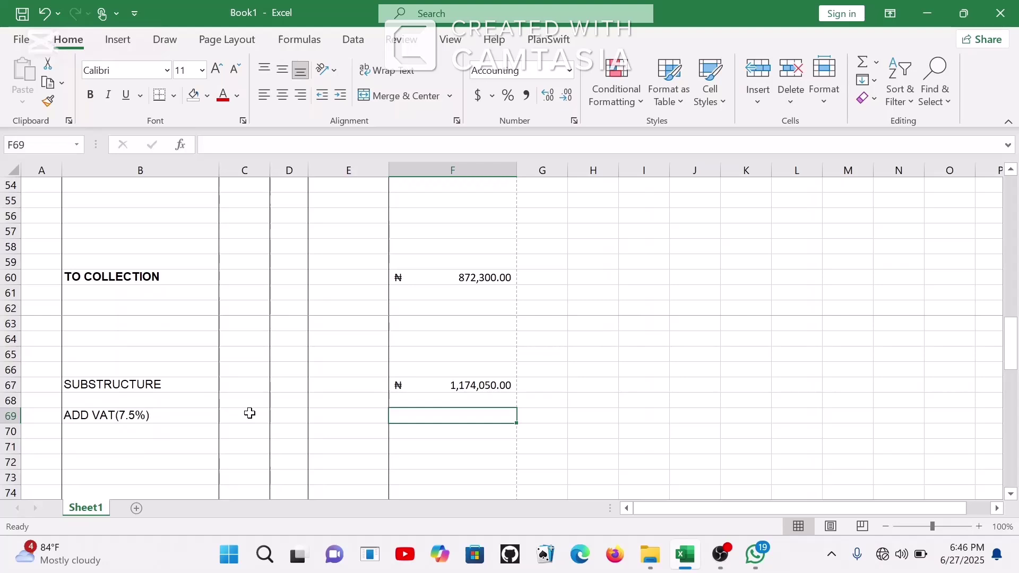
type("=")
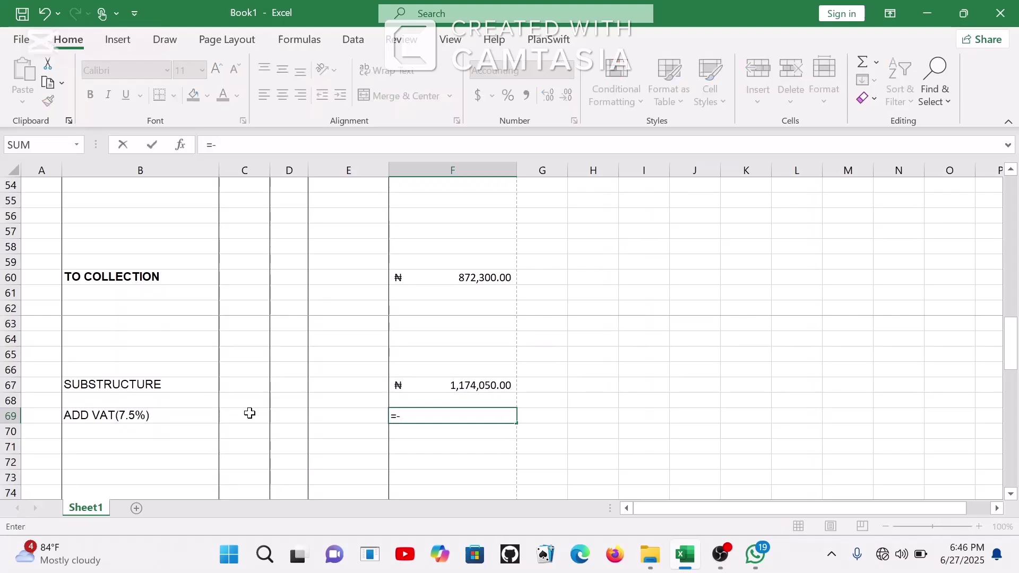
type("7.5%*")
left_click(427, 388)
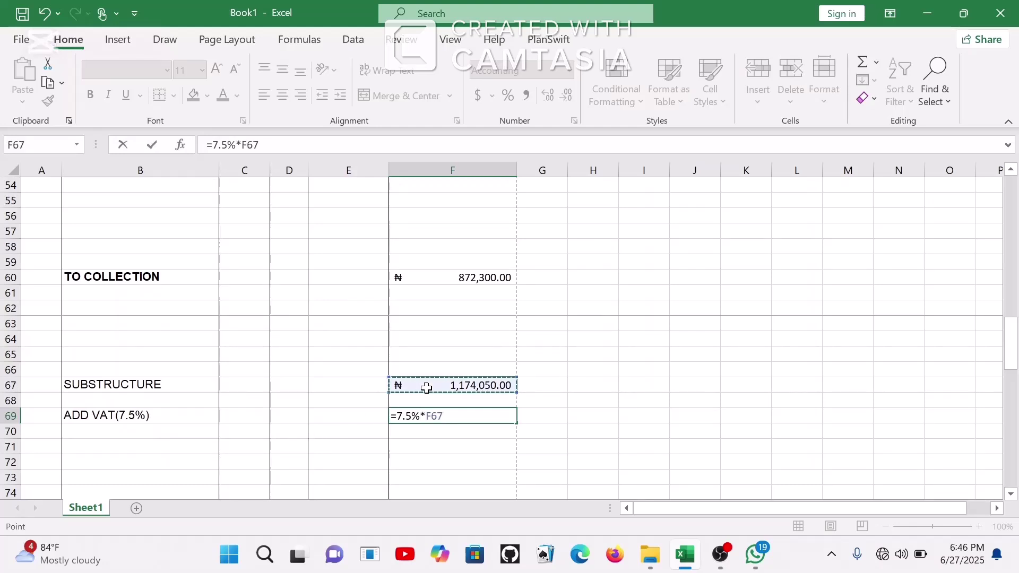
key("Return")
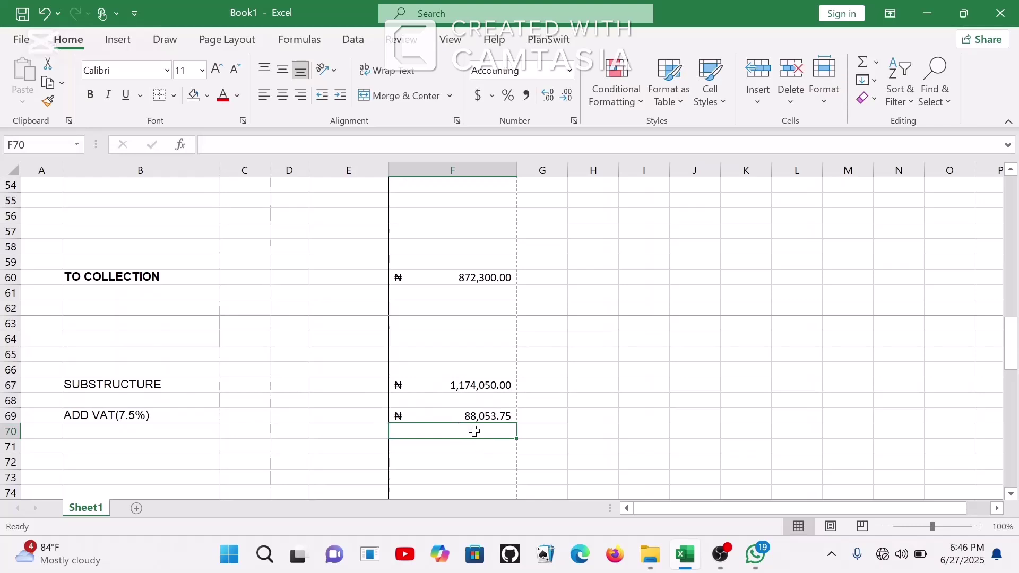
- Enter the label CONTRACT SUM in B71 of the Description column, below the VAT line
left_click(167, 450)
type("CON")
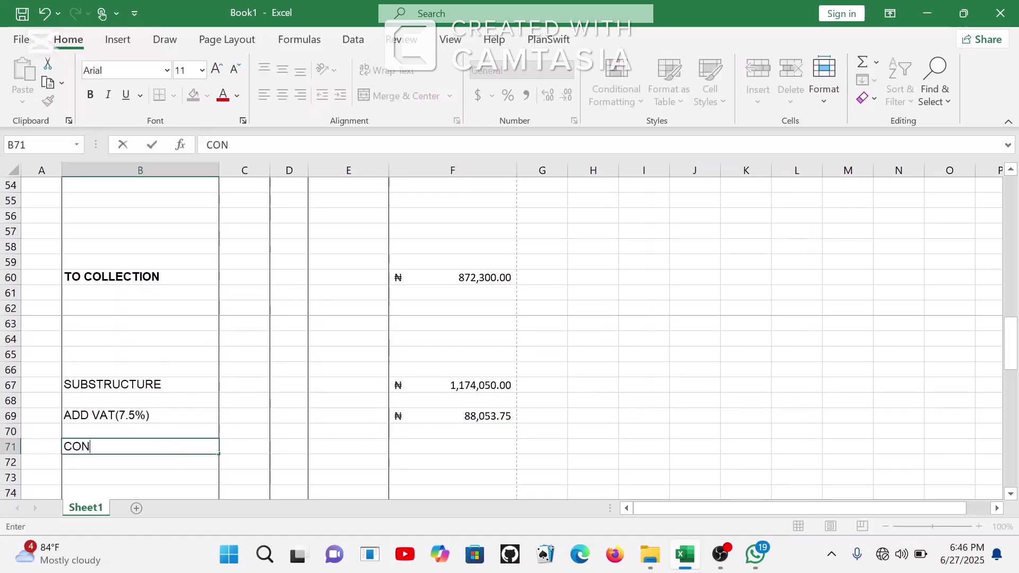
type("TRACT SUM")
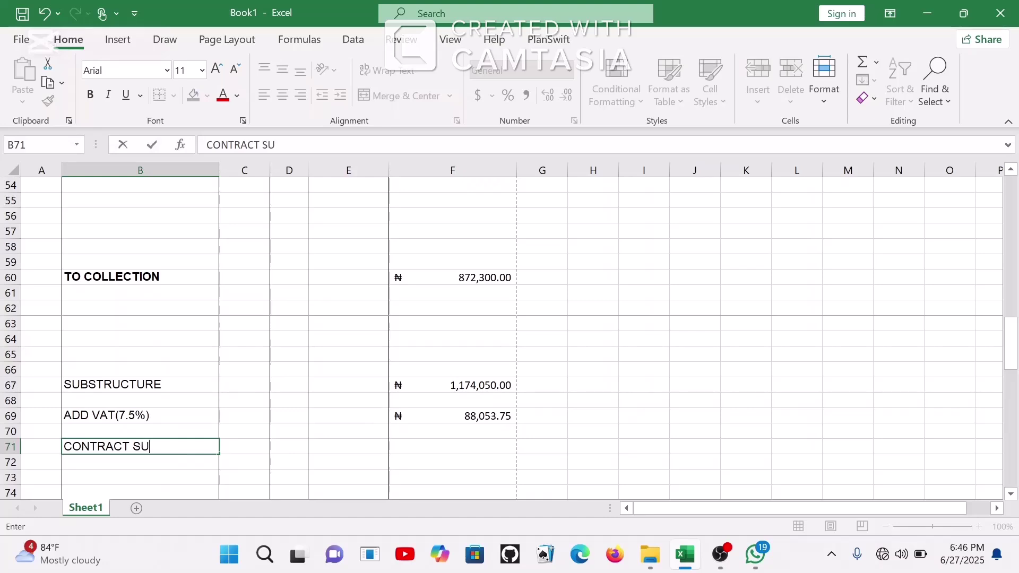
key("ctrl+Return")
- Calculate the contract sum in F71 by adding the substructure total and the VAT with the formula =F67+F69
key("Right")
key("Right")
key("Right")
key("Right")
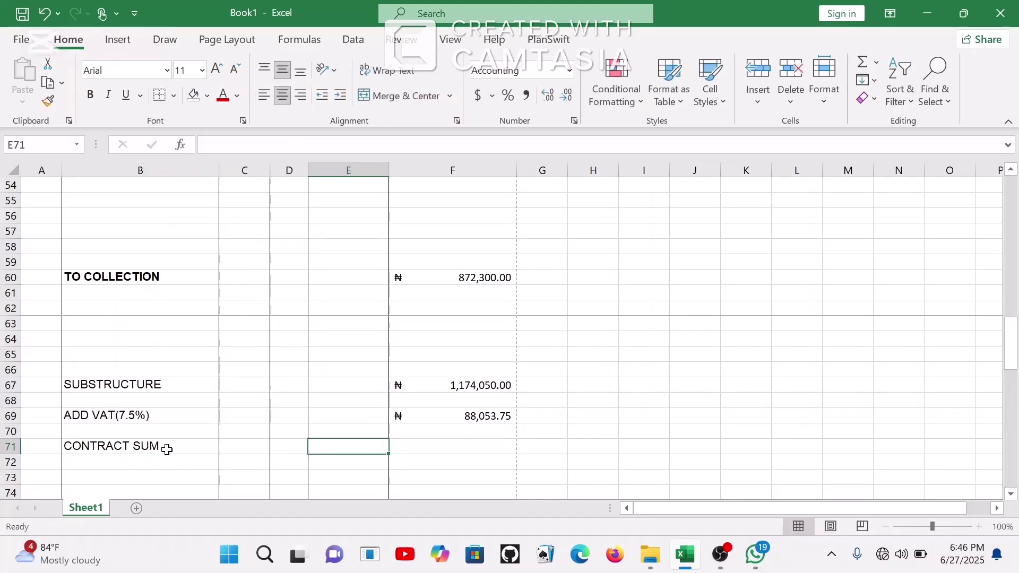
type("=")
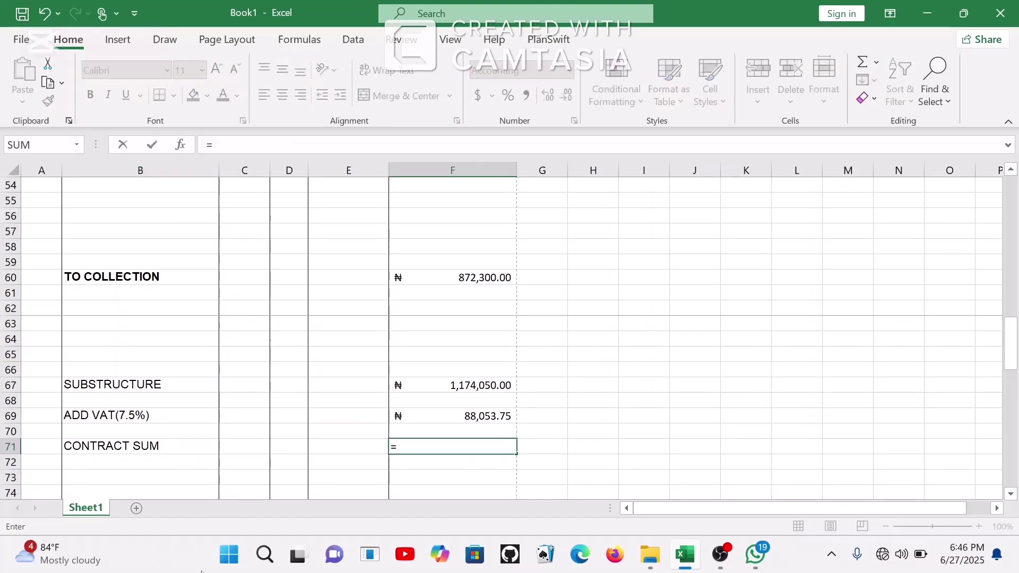
left_click(430, 383)
type("+")
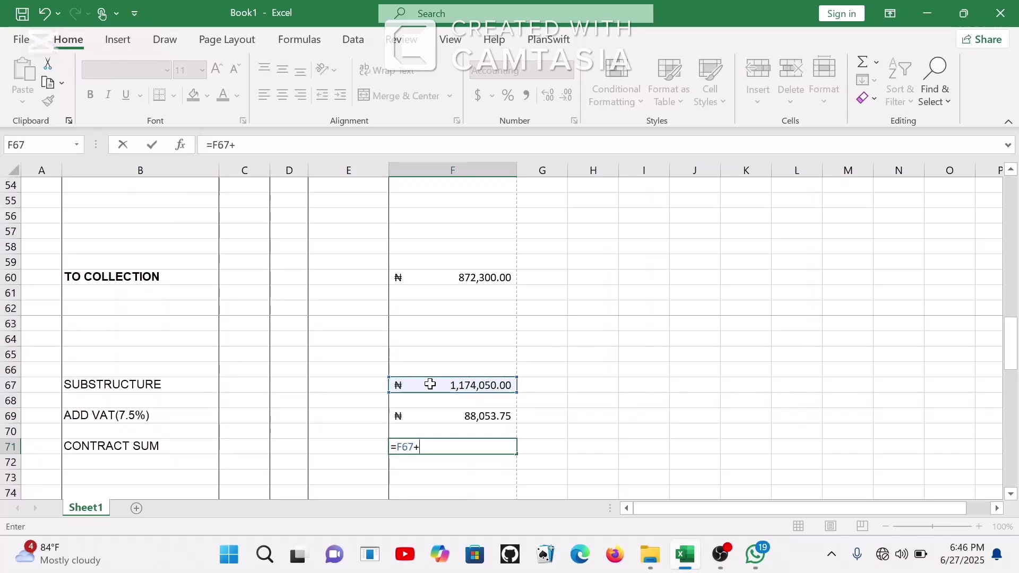
left_click(424, 419)
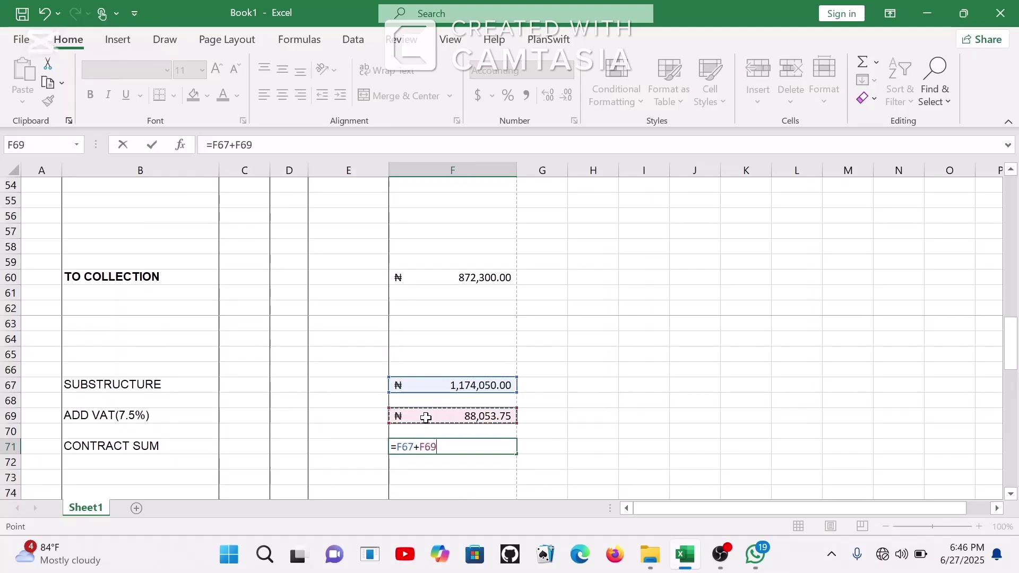
key("Return")
- Add a bottom border under the VAT amount in F69 and a bottom double border under the contract sum in F71
left_click(440, 417)
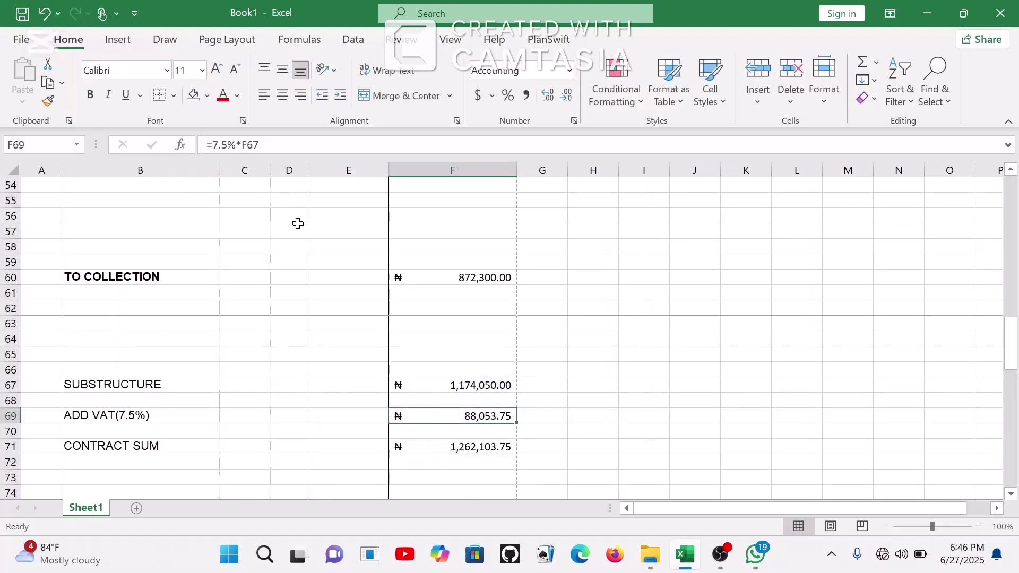
left_click(160, 97)
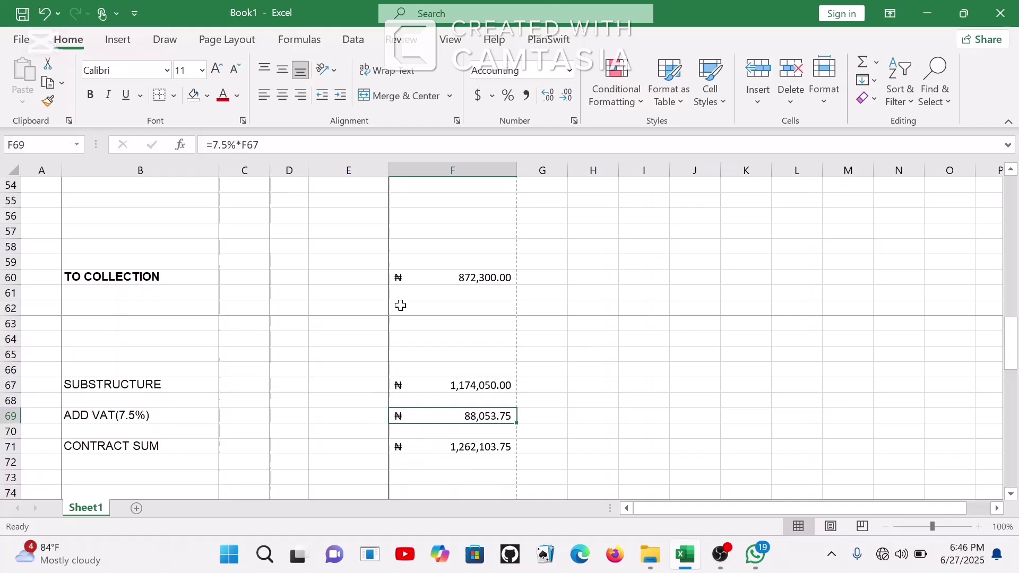
left_click(422, 448)
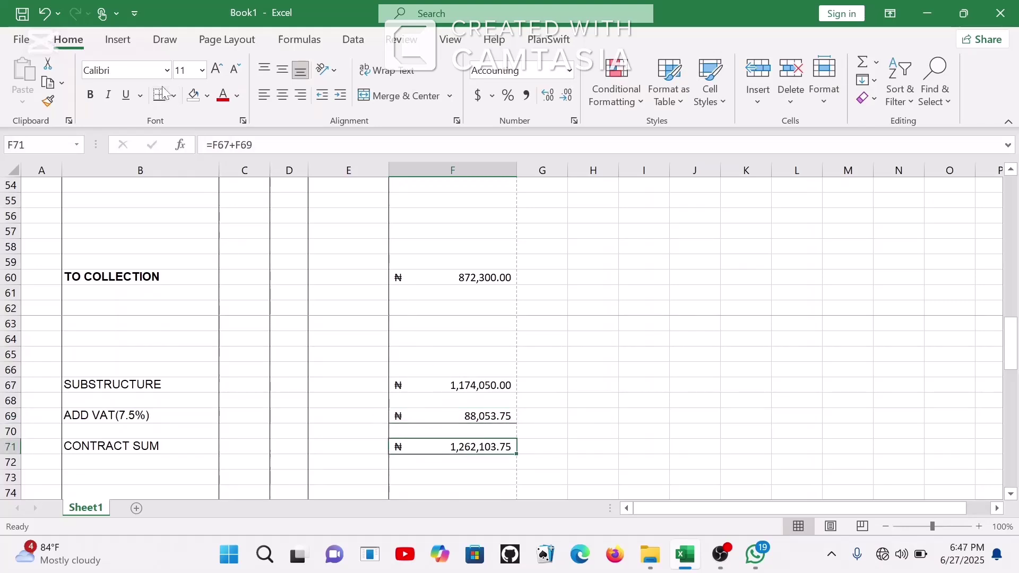
left_click(176, 99)
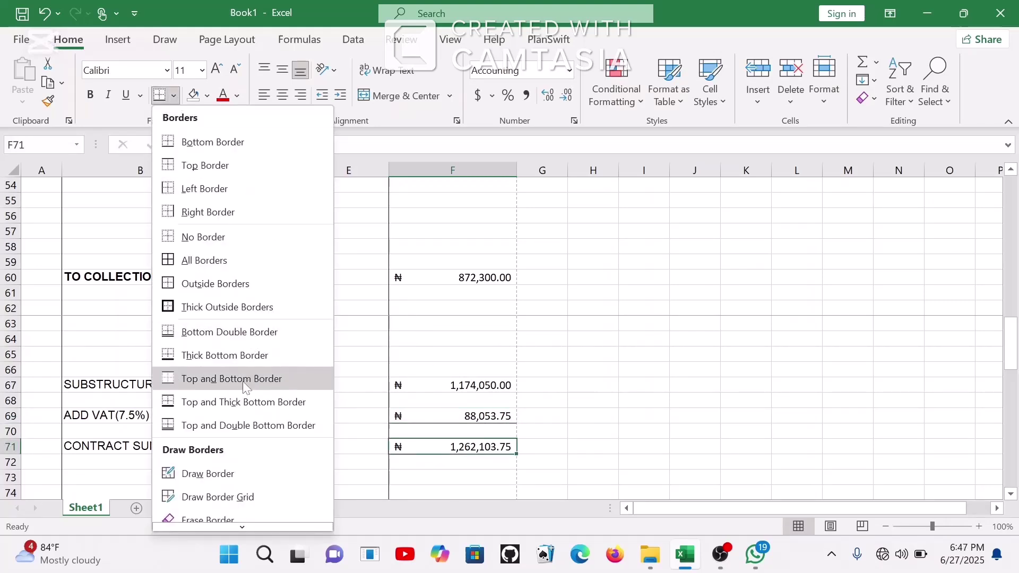
left_click(224, 333)
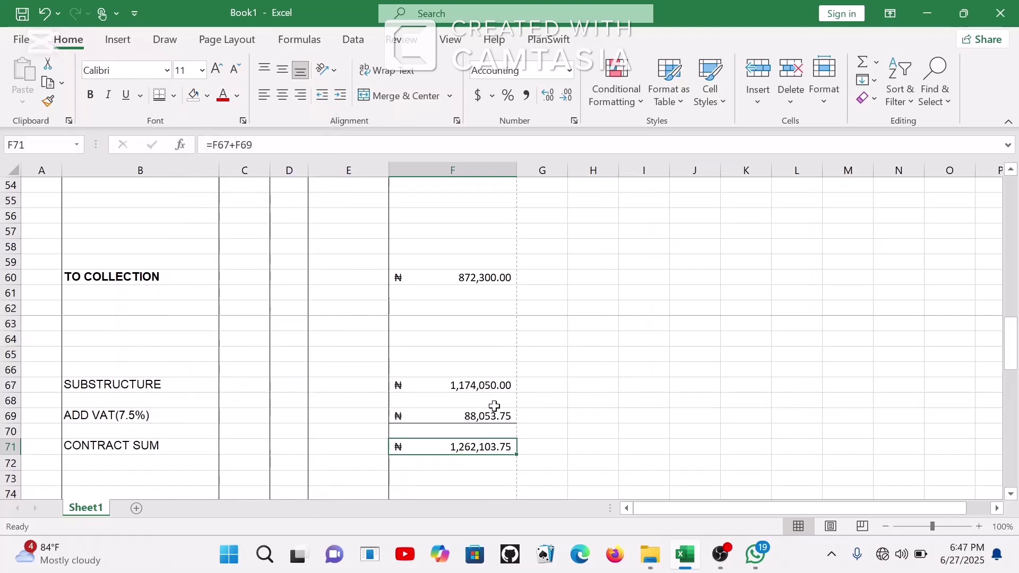
left_click(466, 402)
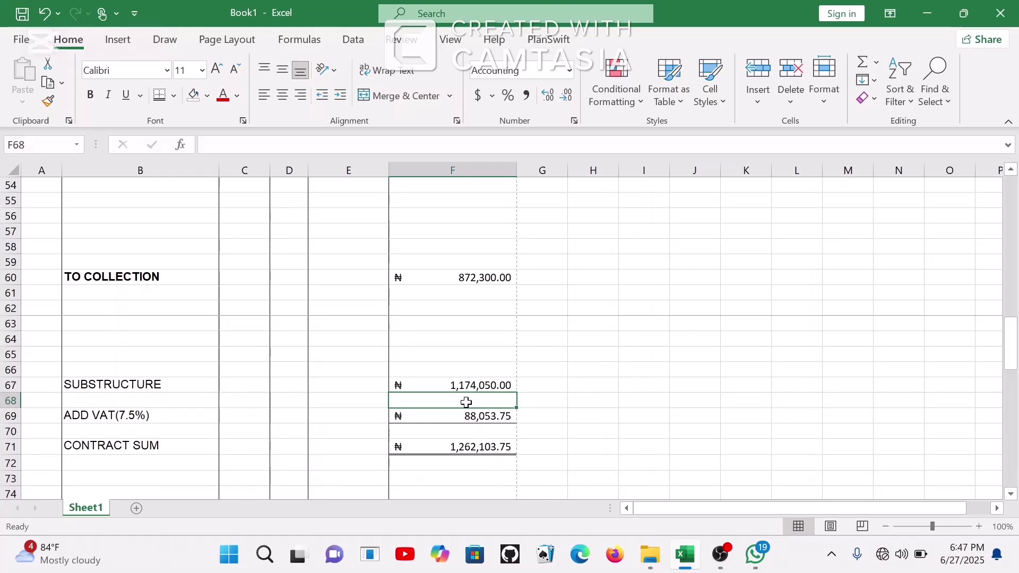
scroll(466, 403, "up", 7)
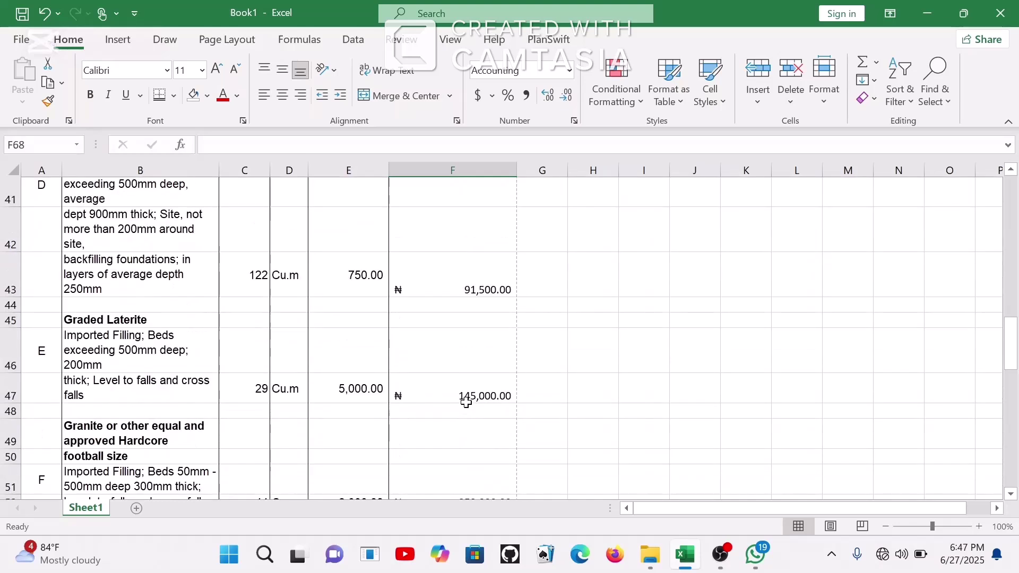
scroll(466, 402, "up", 2)
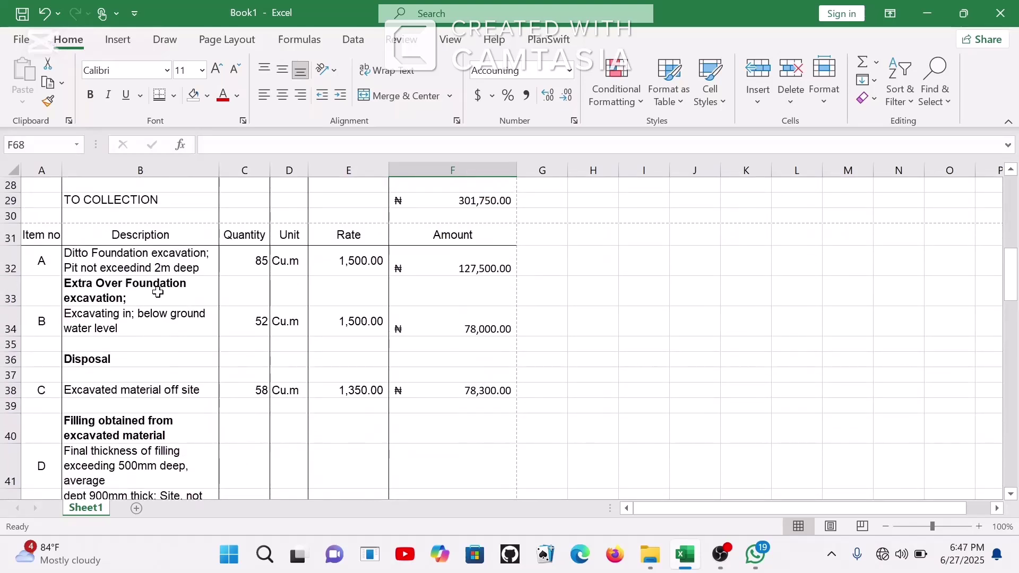
left_click(158, 292)
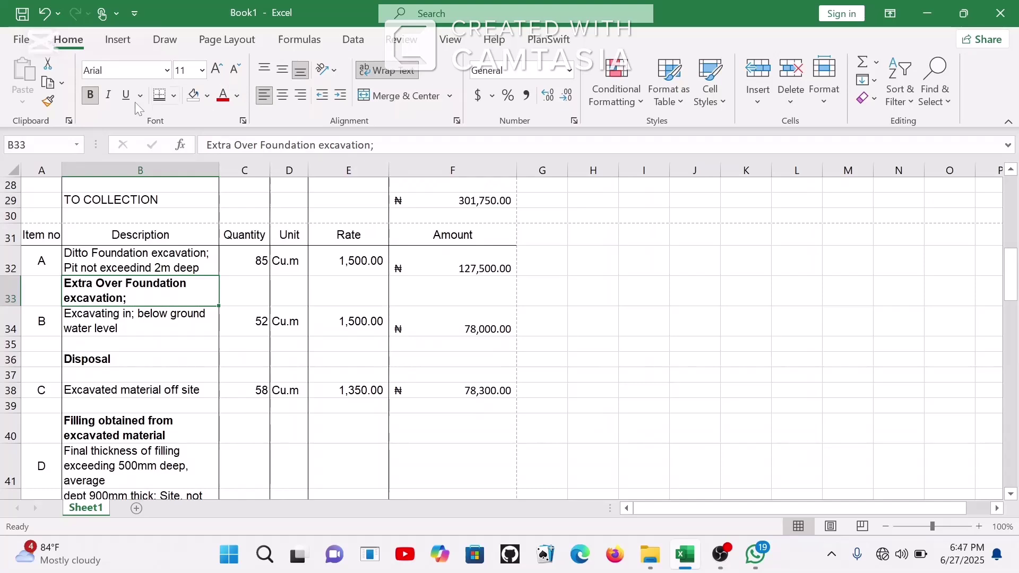
scroll(358, 285, "down", 18)
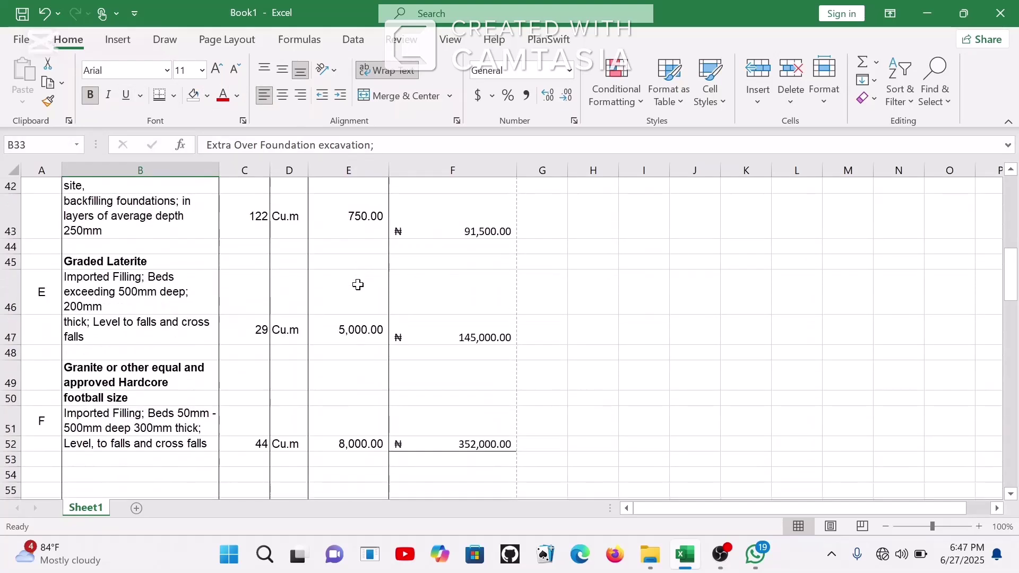
scroll(358, 284, "up", 11)
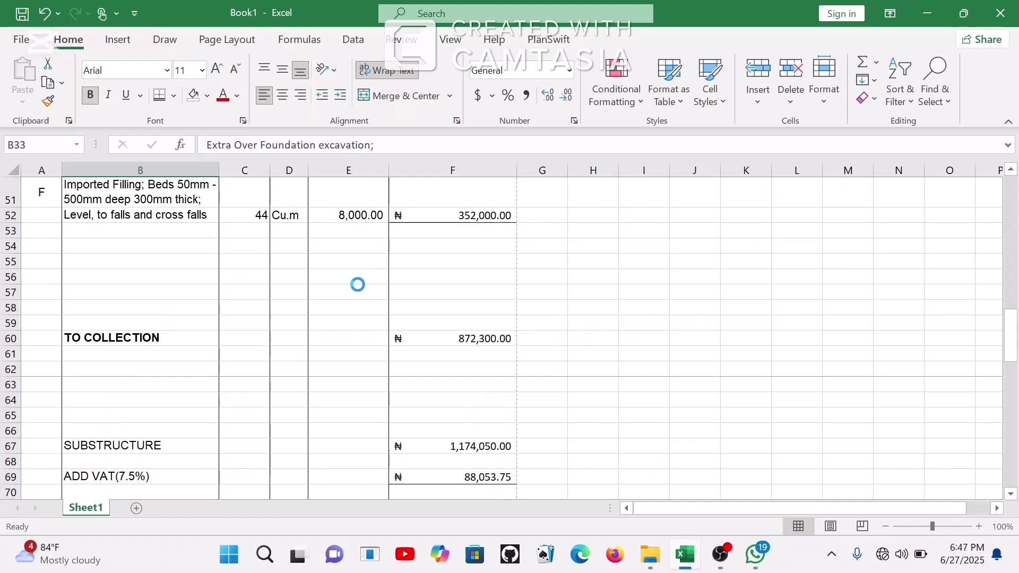
- Save the workbook as Book1, type Excel Workbook, in the Desktop subfolder used today
key("ctrl+s")
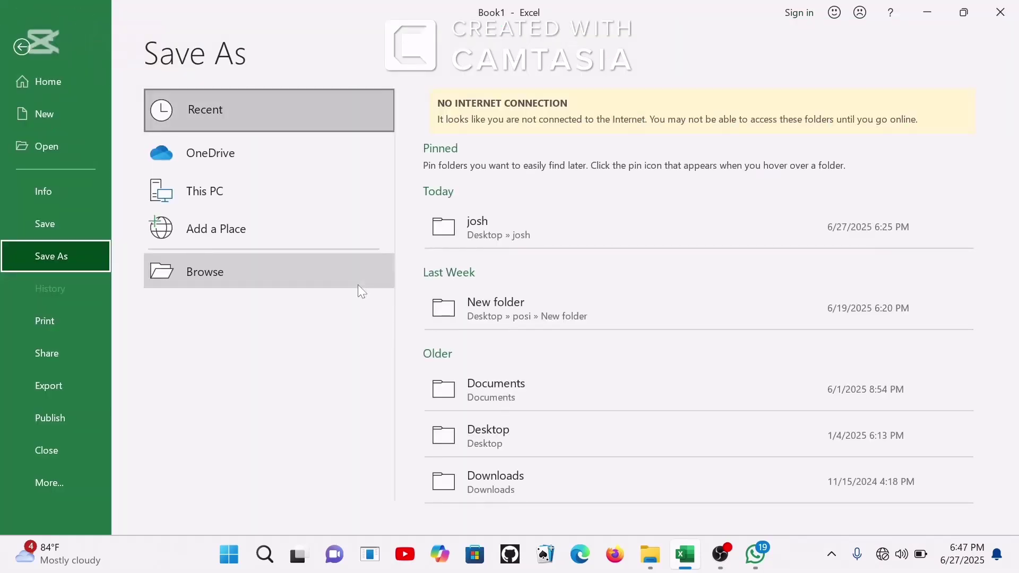
left_click(516, 220)
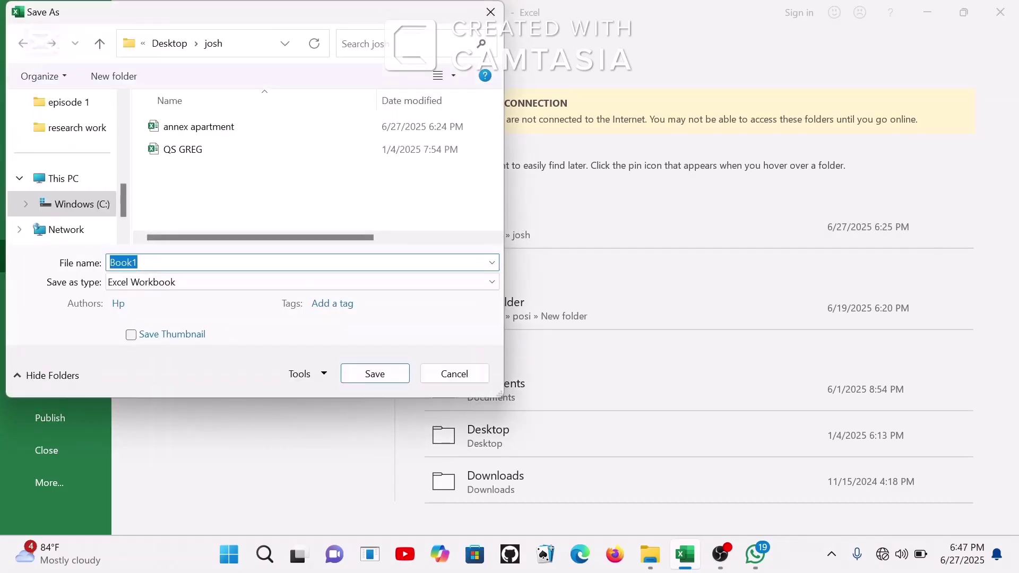
key("Return")
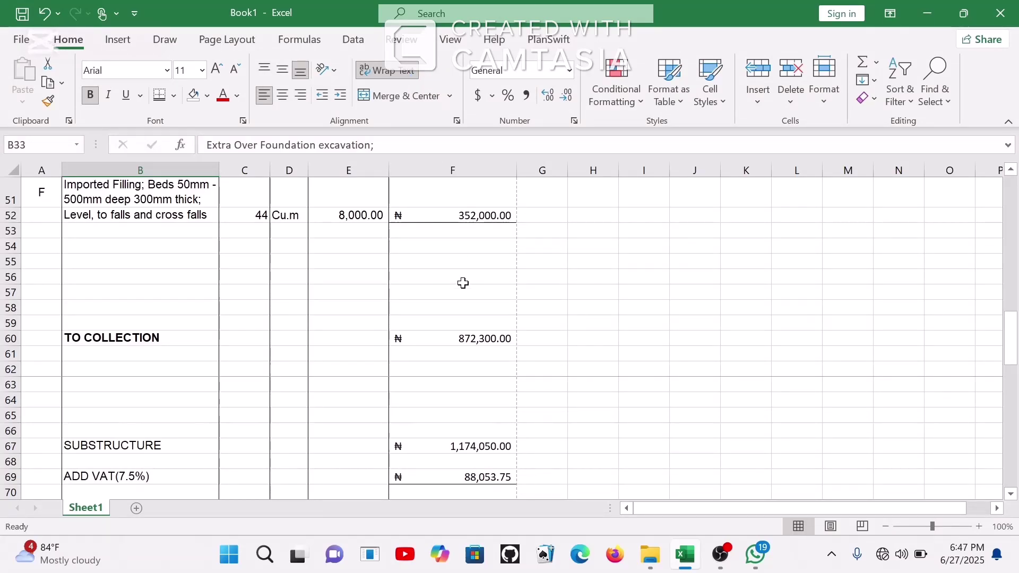
- Examine the bill's pages in the print preview through to page 4, and return to the worksheet
key("ctrl+p")
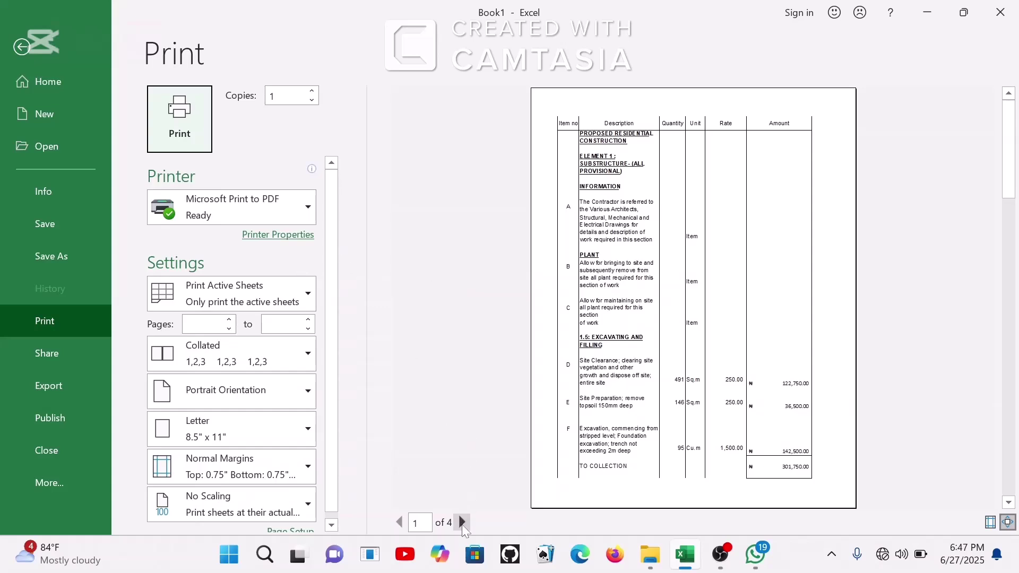
left_click(462, 523)
left_click(463, 523)
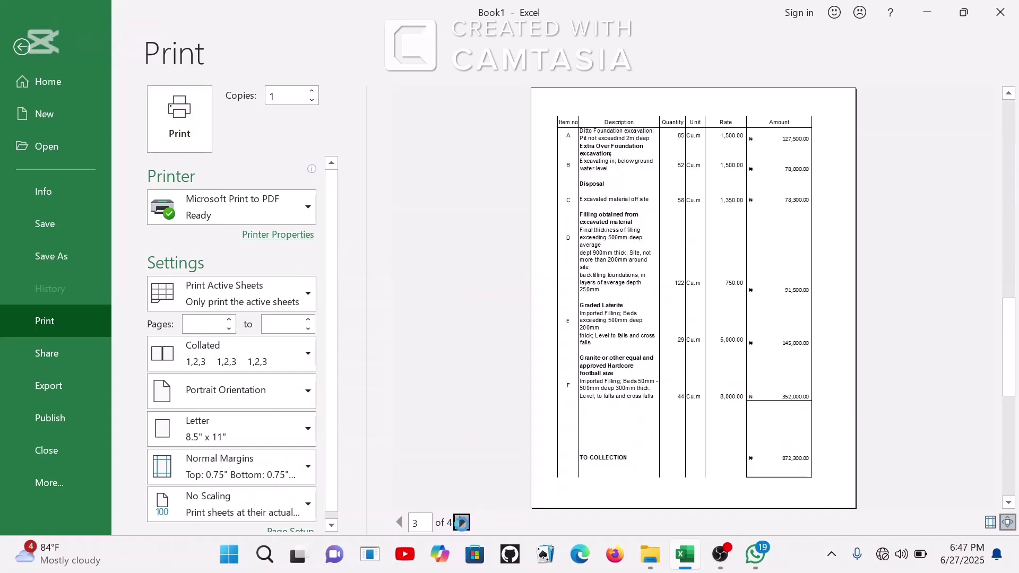
left_click(462, 523)
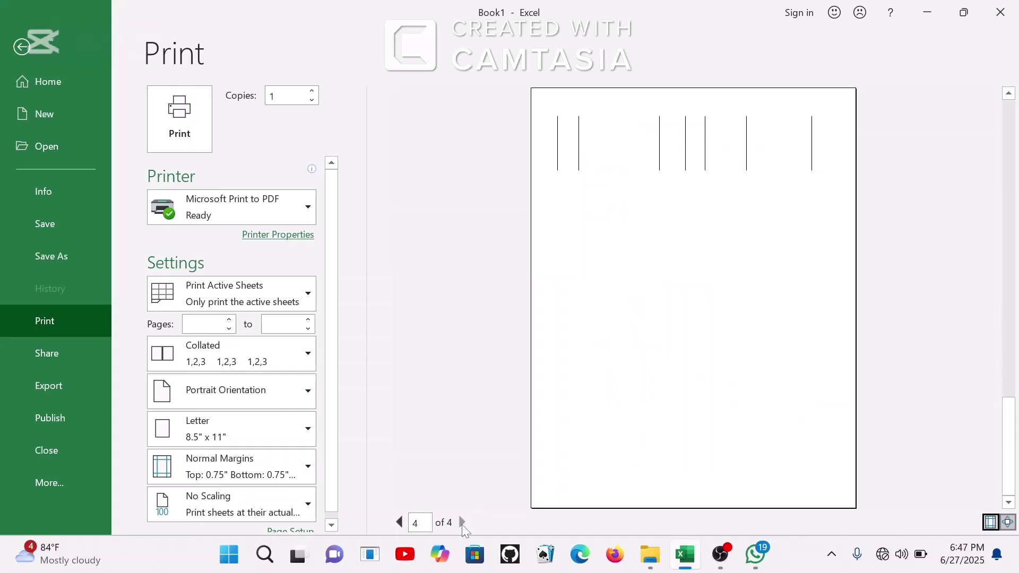
left_click(22, 48)
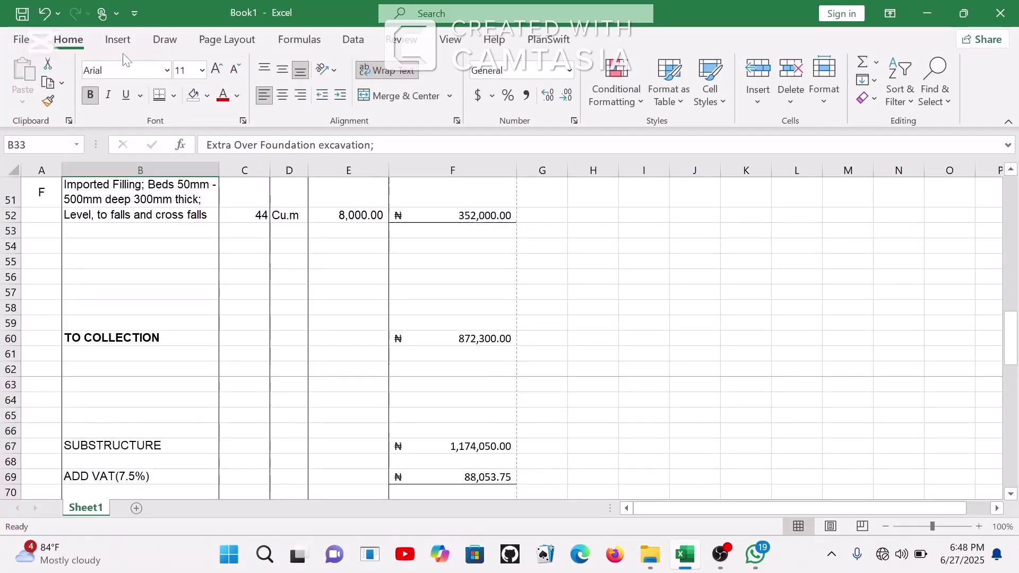
- Switch to Page Break Preview and move the print area's lower boundary up to row 108, dropping page 4
left_click(434, 44)
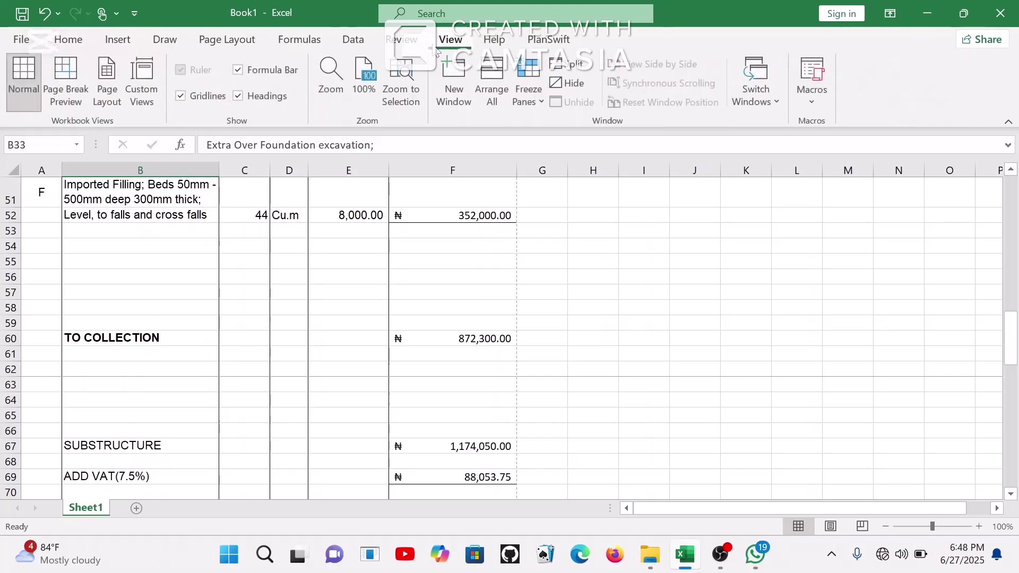
left_click(76, 78)
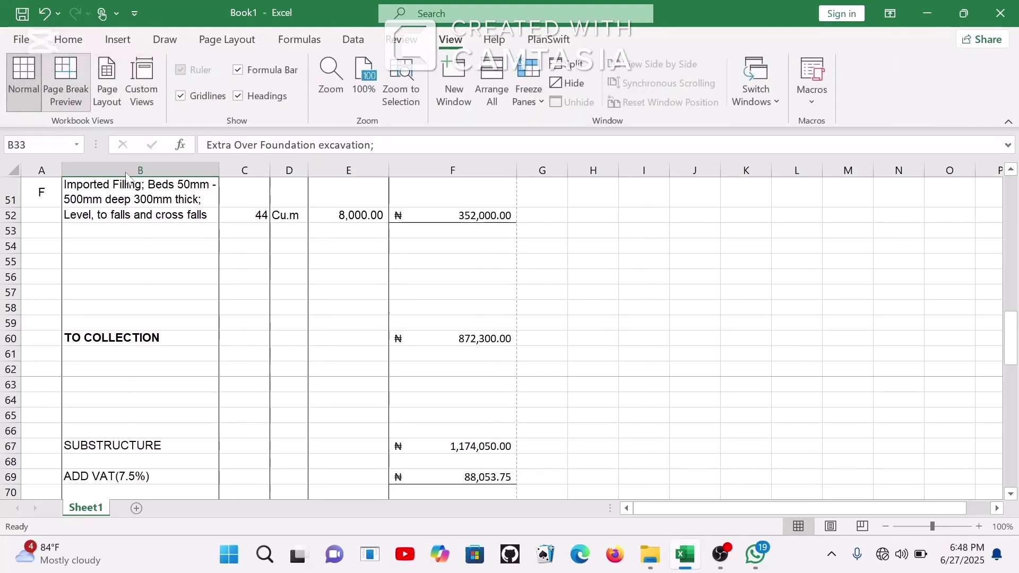
scroll(231, 354, "down", 3)
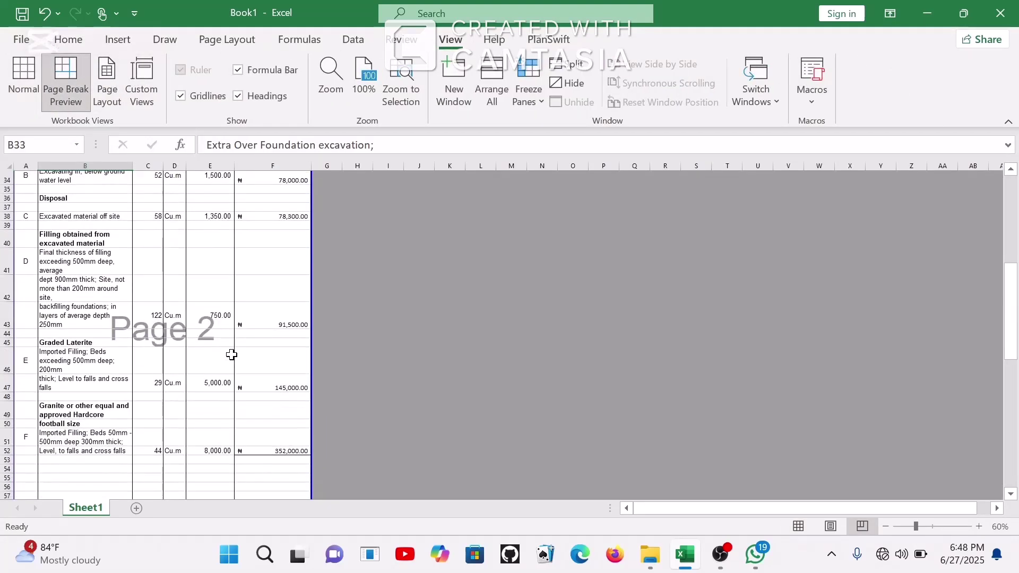
scroll(232, 354, "down", 18)
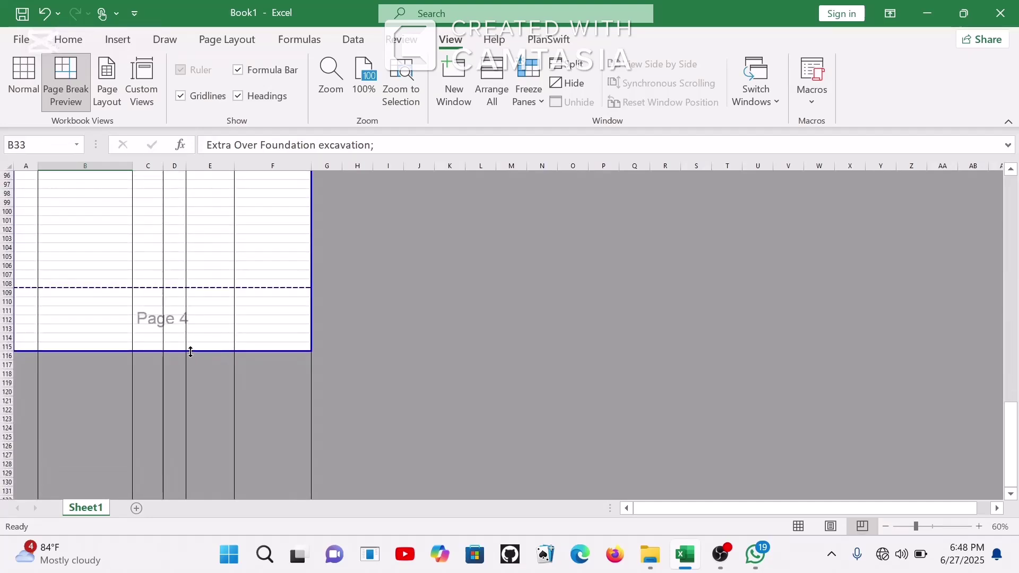
left_click_drag(190, 352, 203, 291)
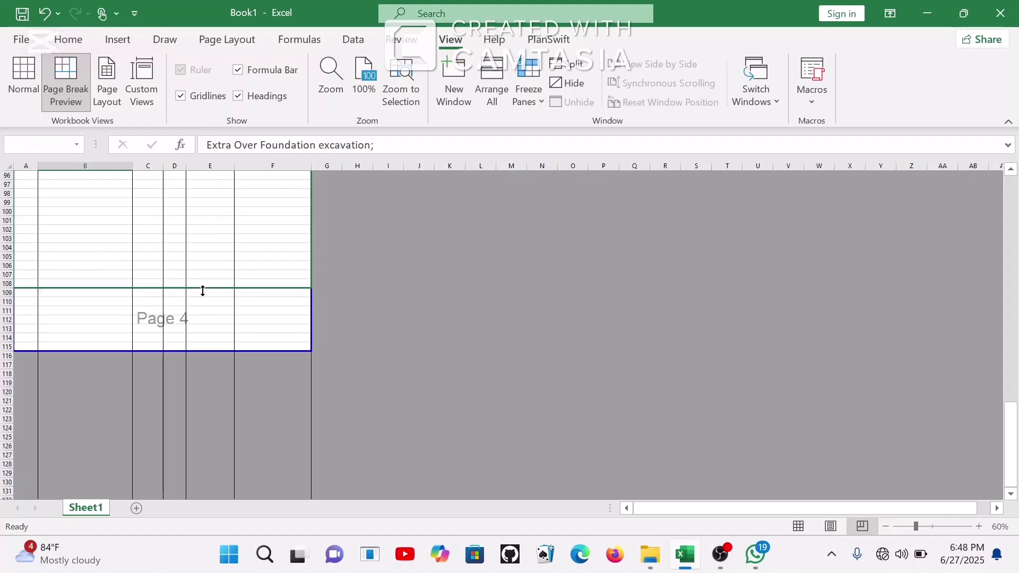
key("ctrl+z")
scroll(203, 289, "down", 15)
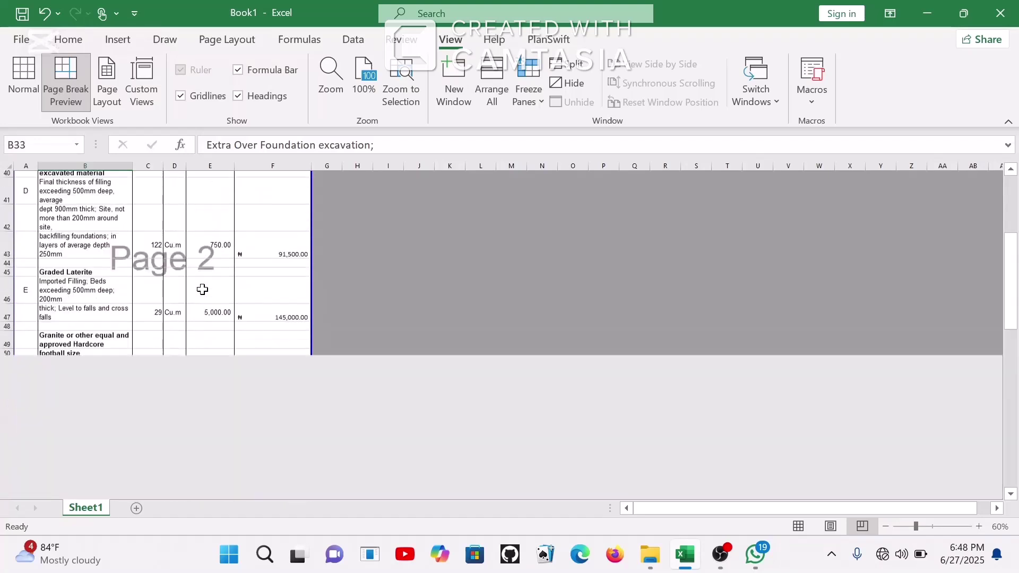
scroll(202, 289, "down", 3)
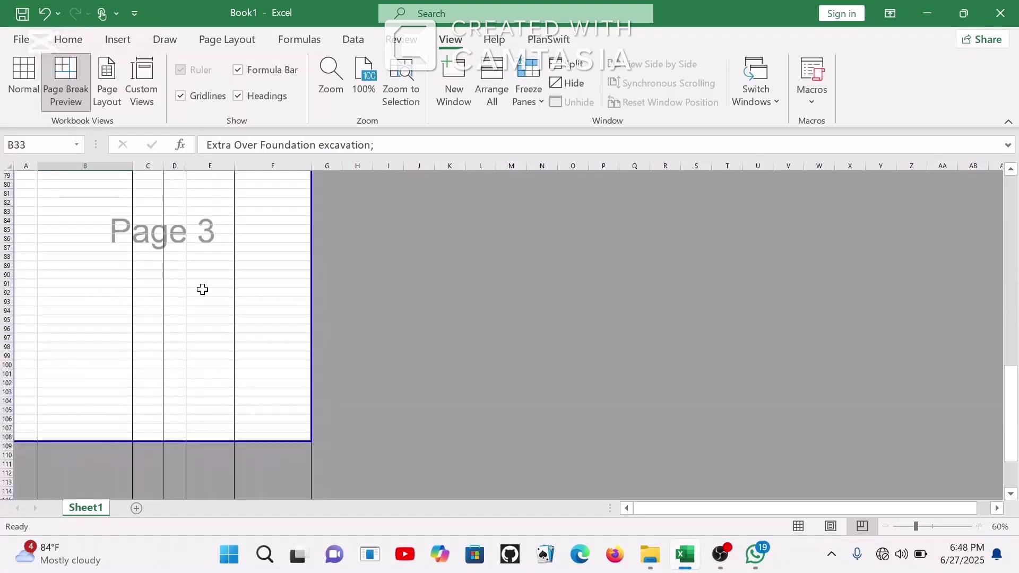
- Examine the bill's pages in the print preview and return to page 1
key("ctrl+p")
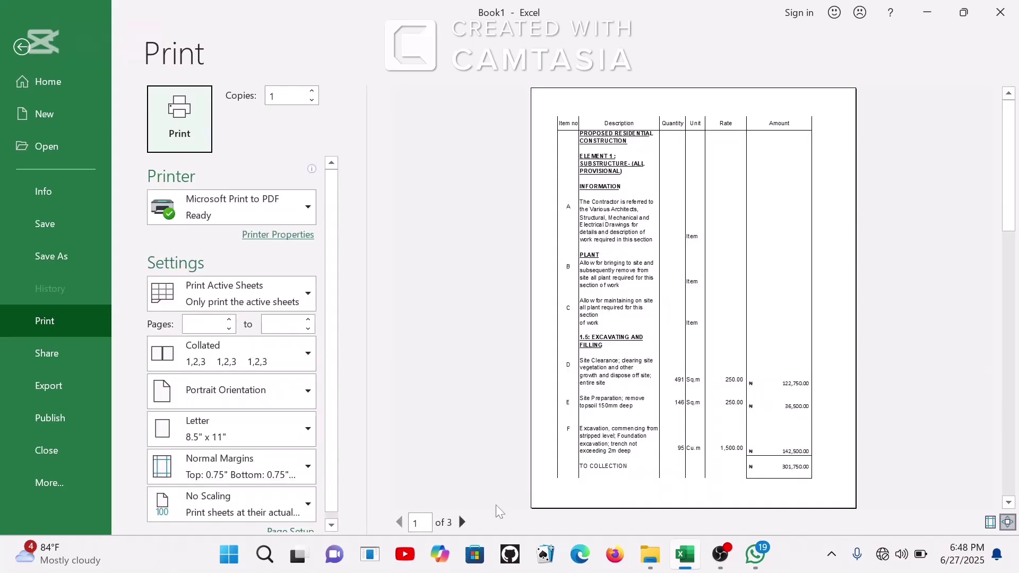
left_click(463, 522)
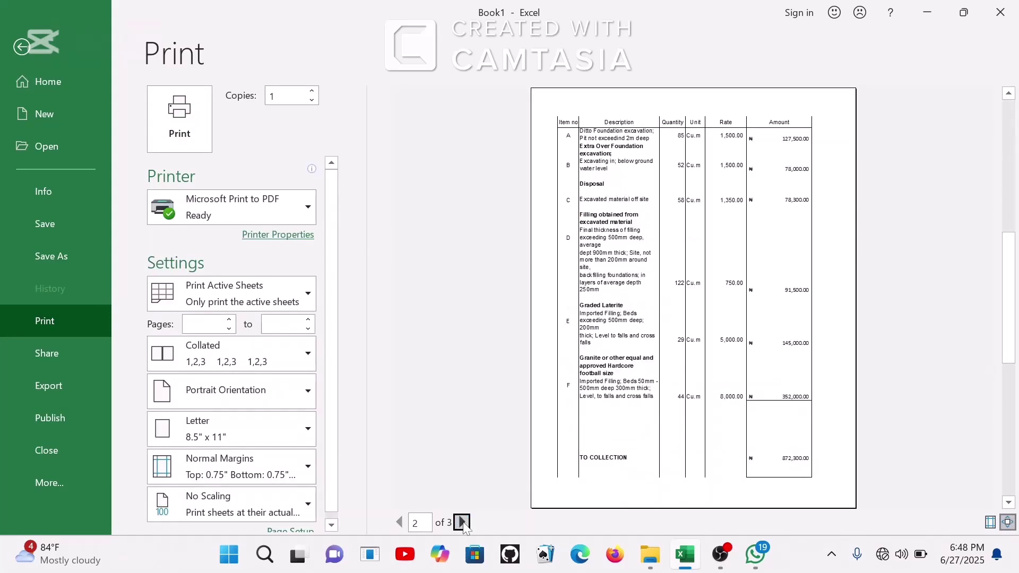
left_click(463, 522)
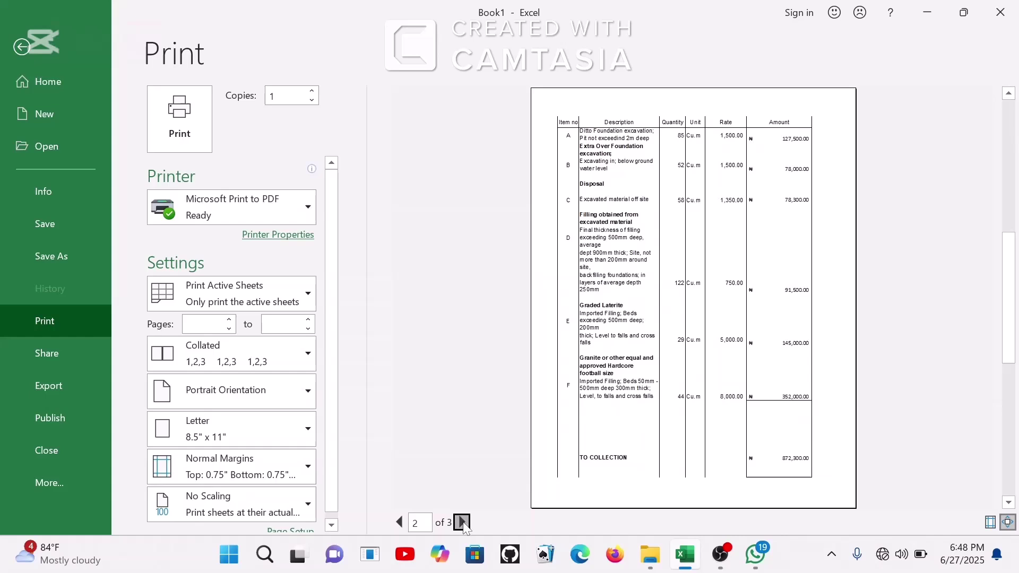
left_click(401, 523)
left_click(401, 523)
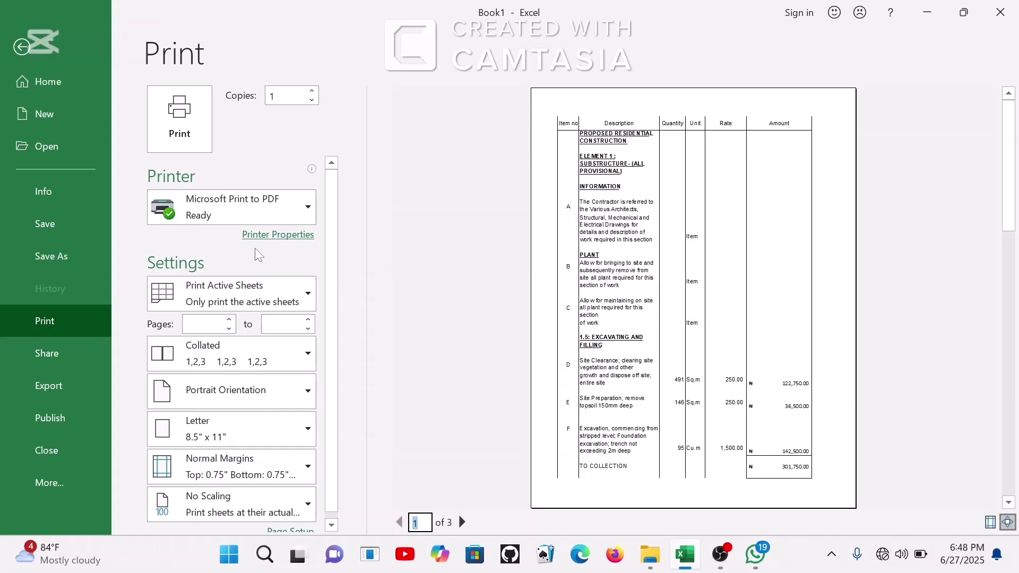
- Print the active sheet with Microsoft Print to PDF, saving it as YO in the Desktop subfolder containing My Purpose in Life
left_click(176, 129)
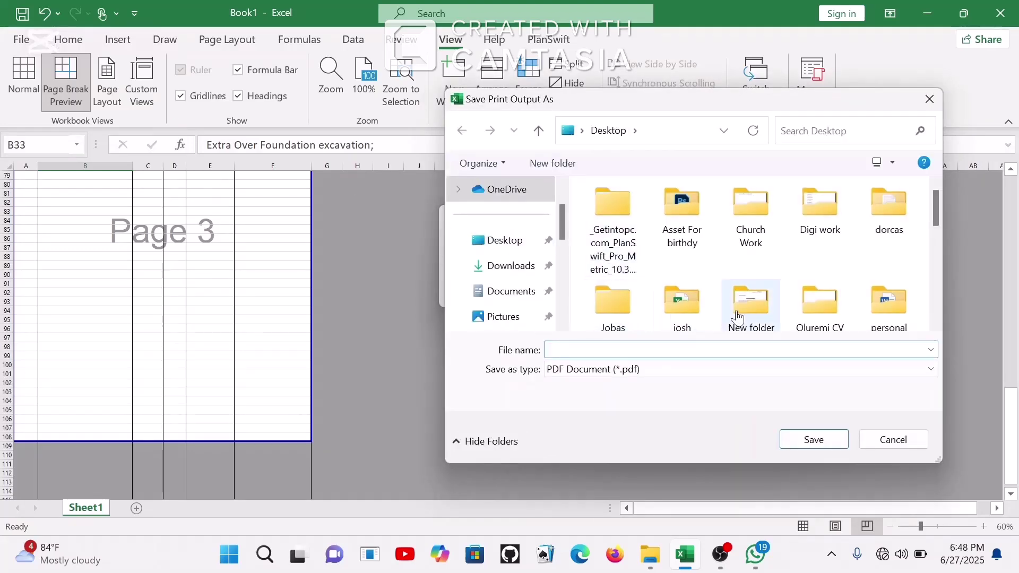
left_click(697, 318)
double_click(674, 287)
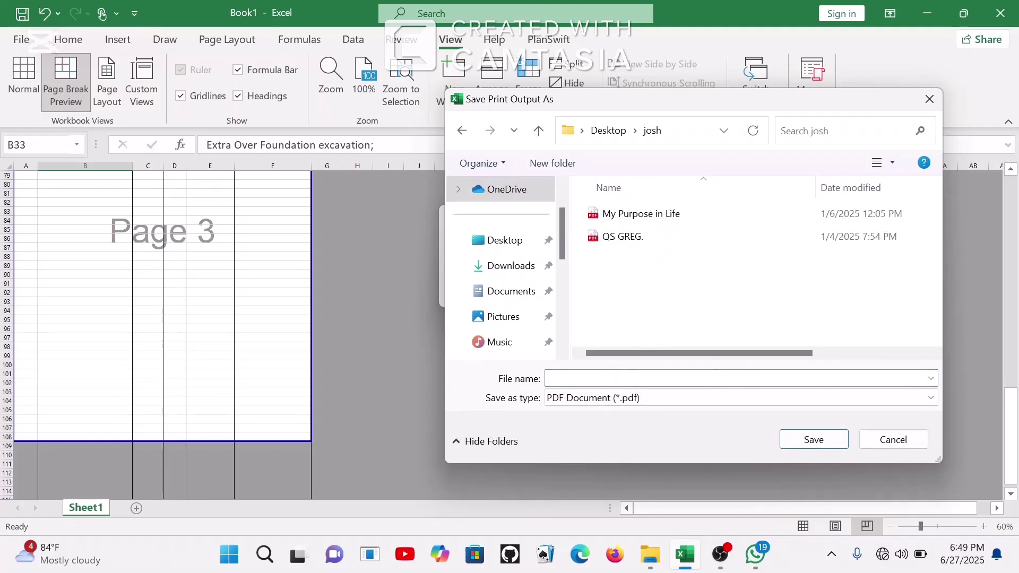
left_click(738, 378)
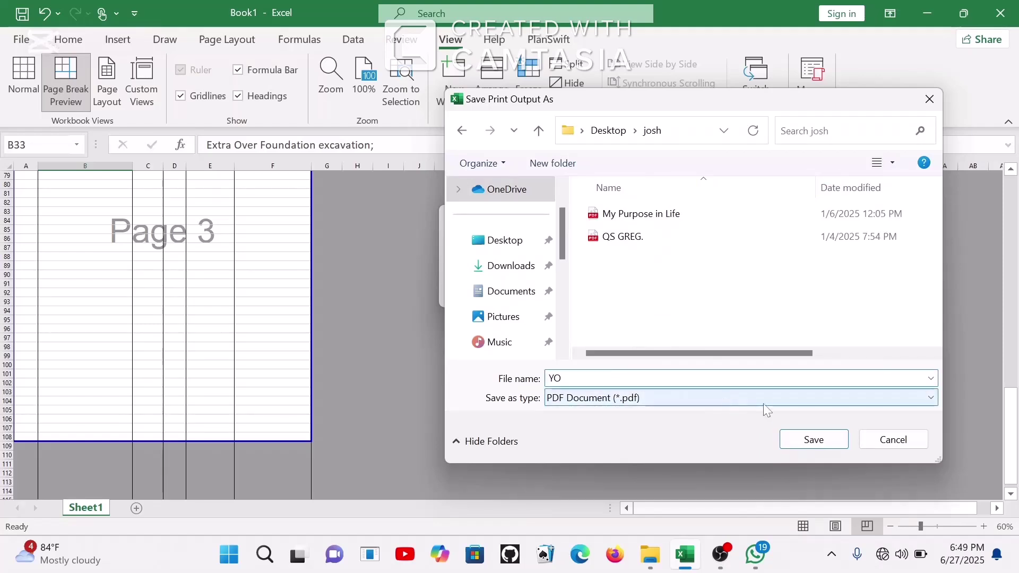
left_click(812, 439)
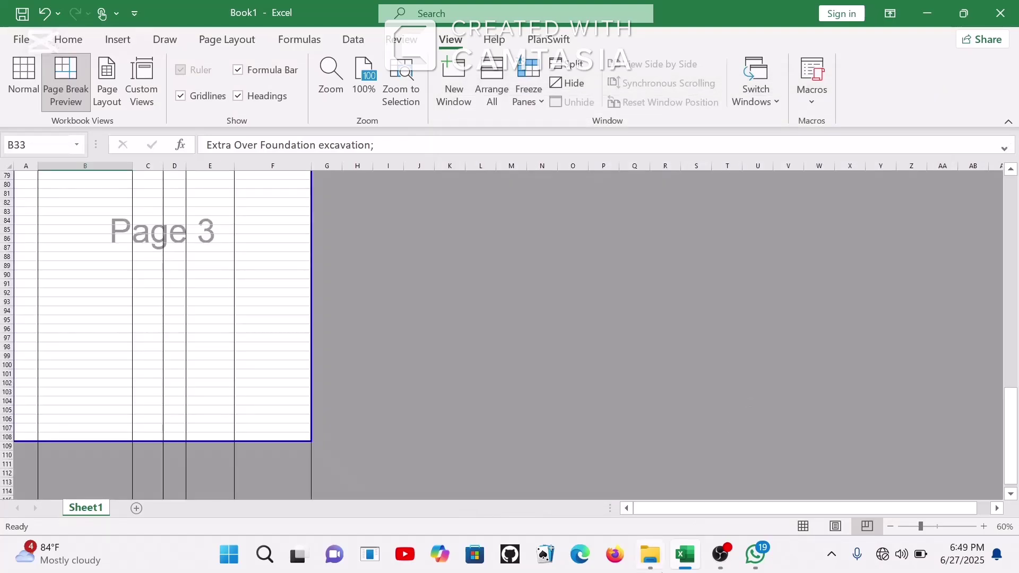
- Switch to Firefox and review YO.pdf from the start of page 1 down to the Excavating and Filling section
mouse_move(652, 570)
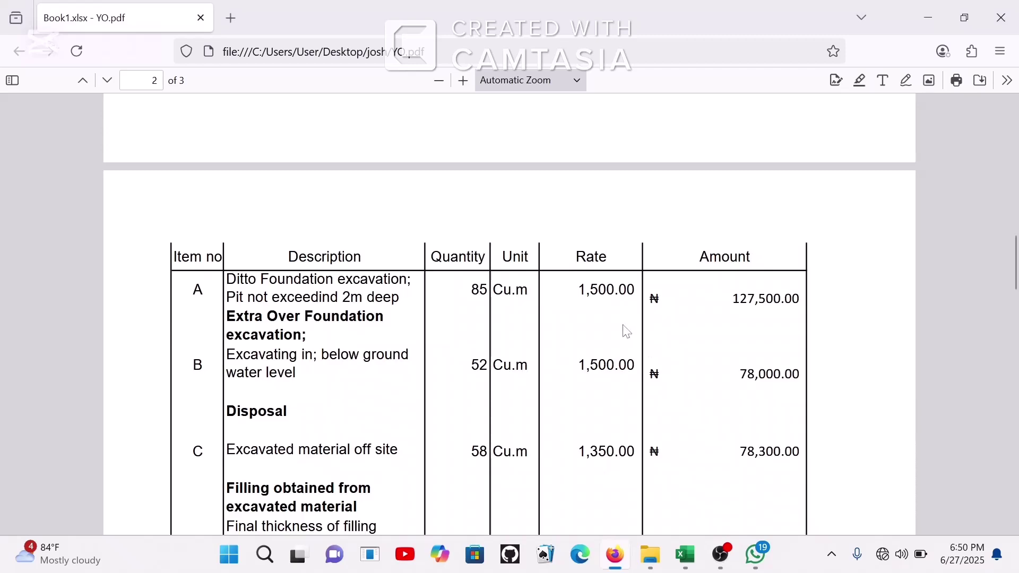
scroll(627, 332, "up", 15)
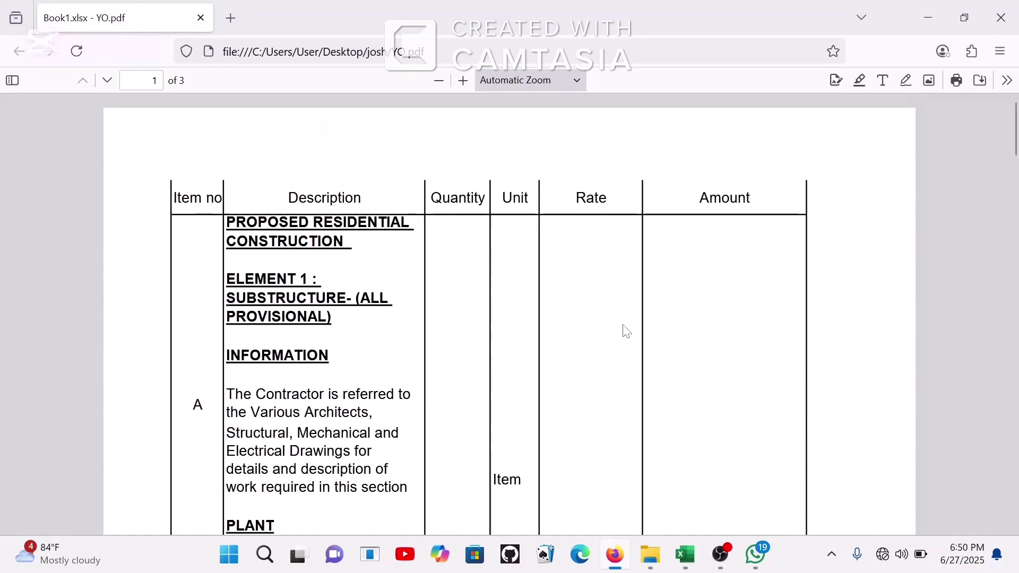
scroll(627, 331, "down", 1)
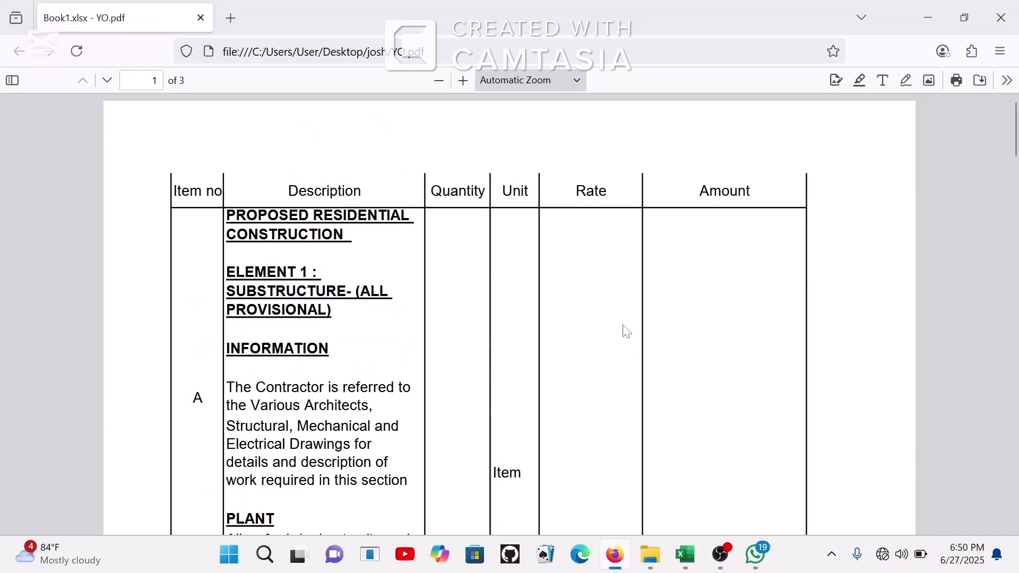
scroll(627, 332, "down", 10)
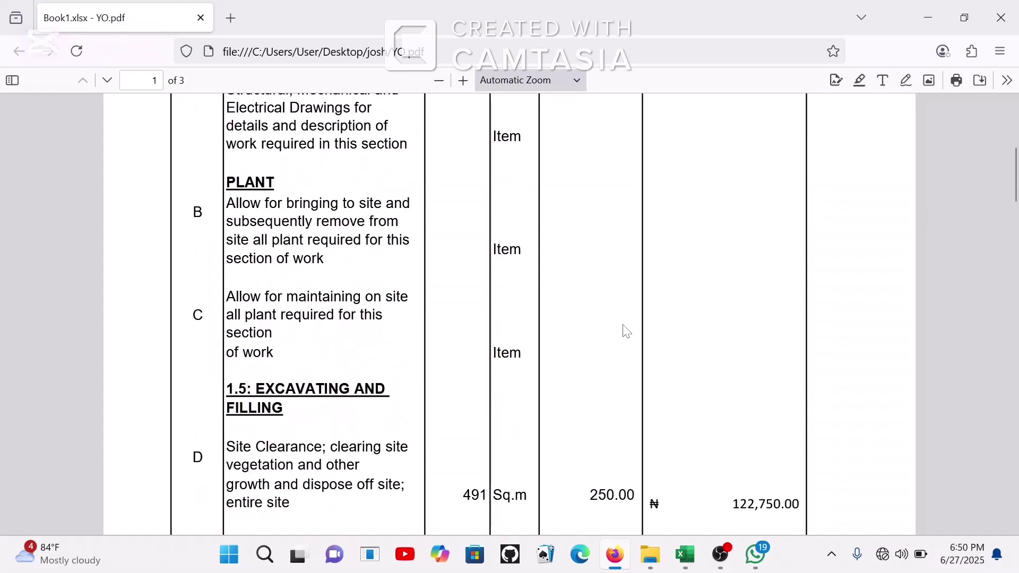